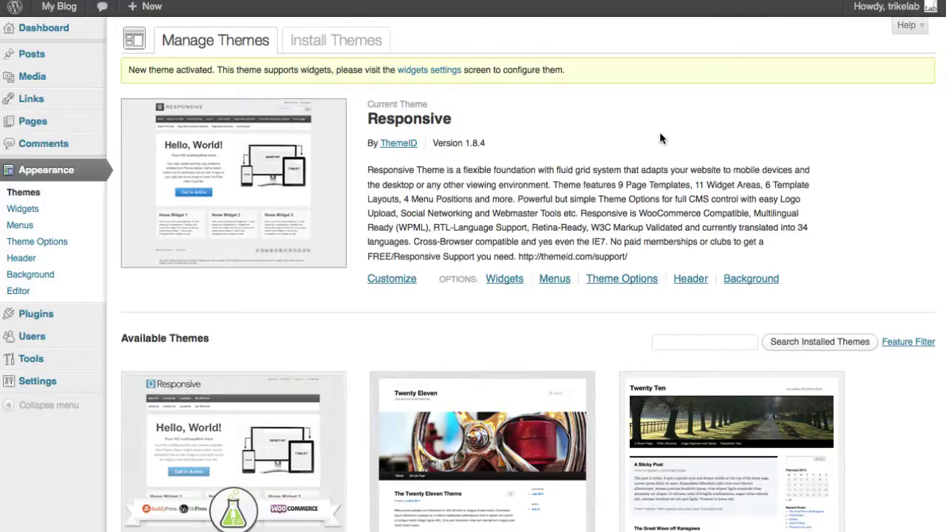
Step: Activate the Responsive LabZip 1.9.0 child theme and hide the WooCommerce recommendation notice
scroll(666, 140, "down", 1)
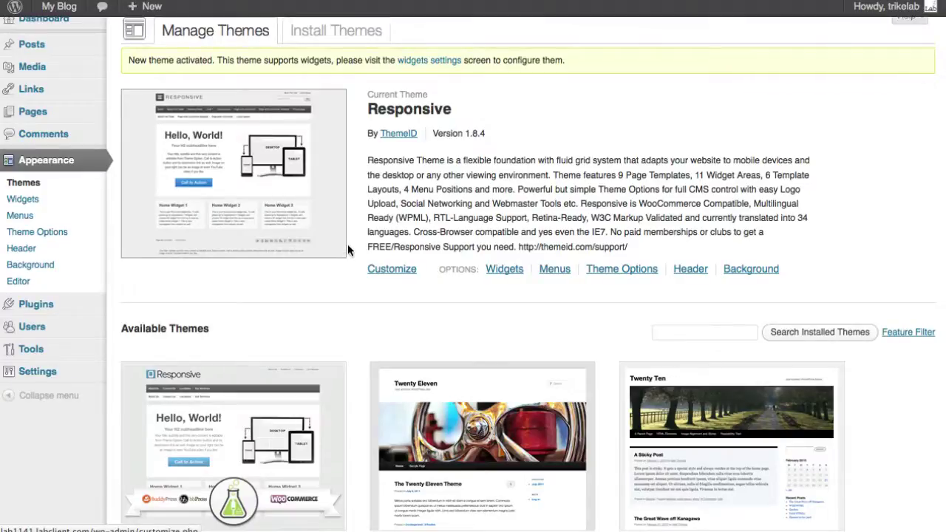
scroll(347, 266, "down", 1)
scroll(349, 274, "down", 1)
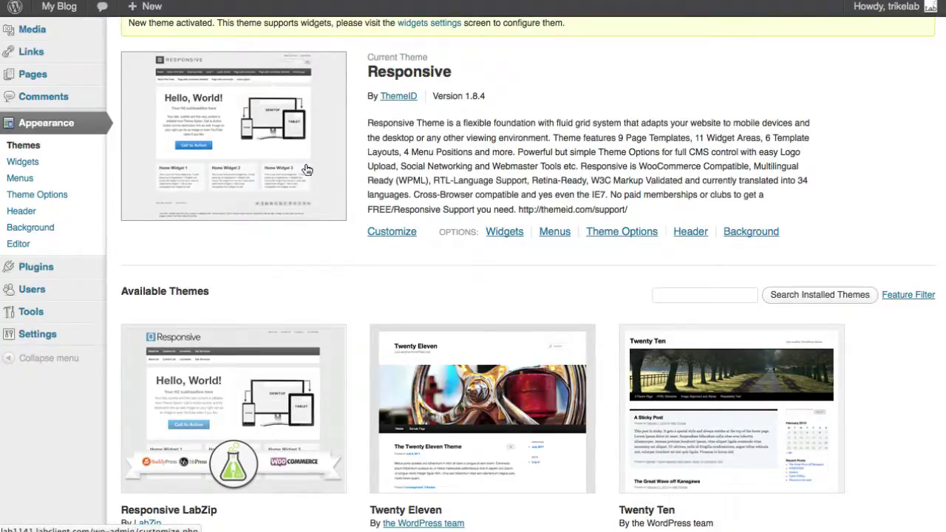
scroll(394, 152, "down", 3)
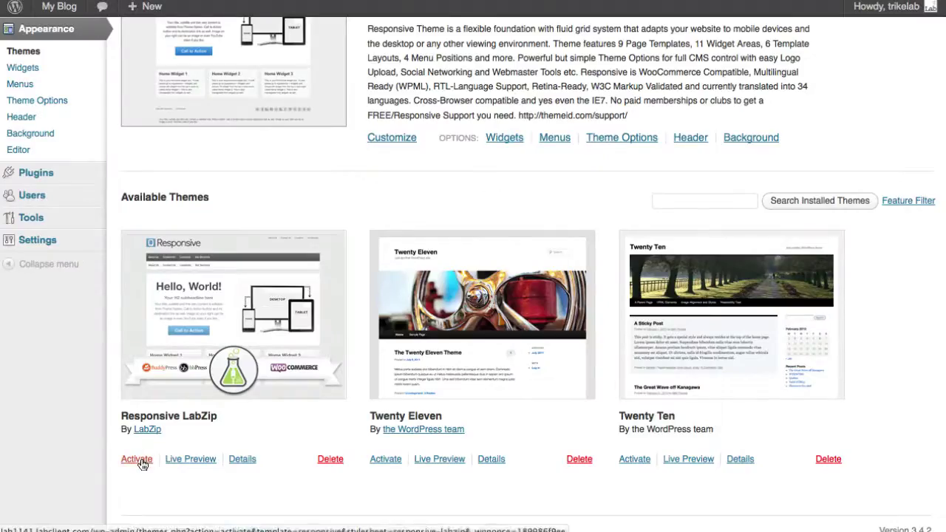
left_click(141, 461)
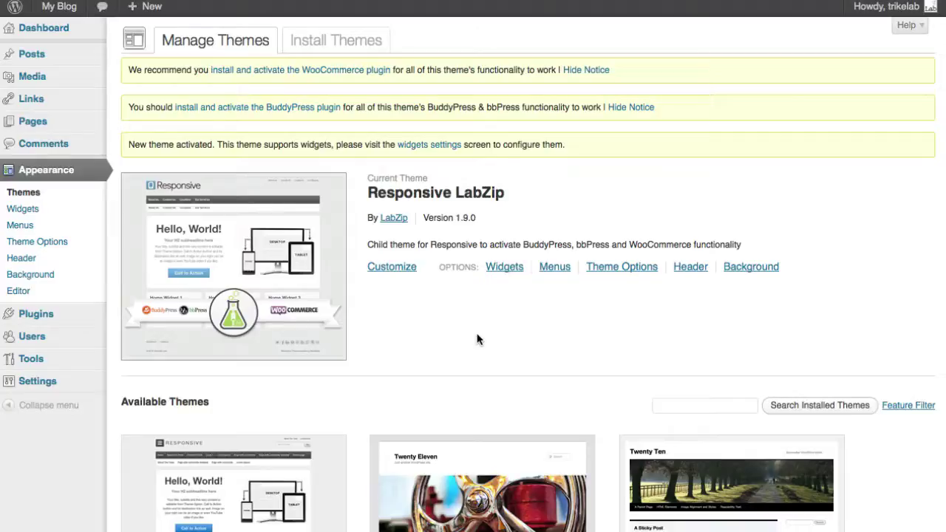
left_click(593, 72)
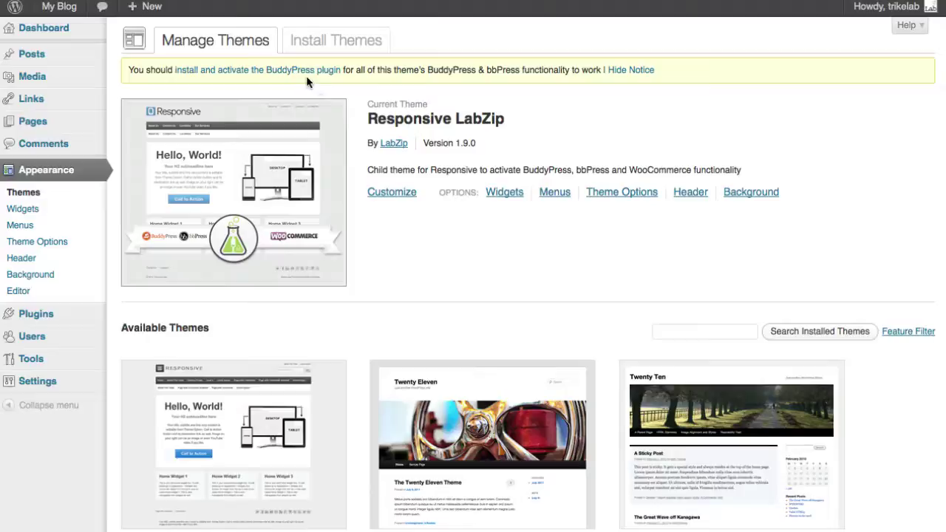
mouse_move(57, 315)
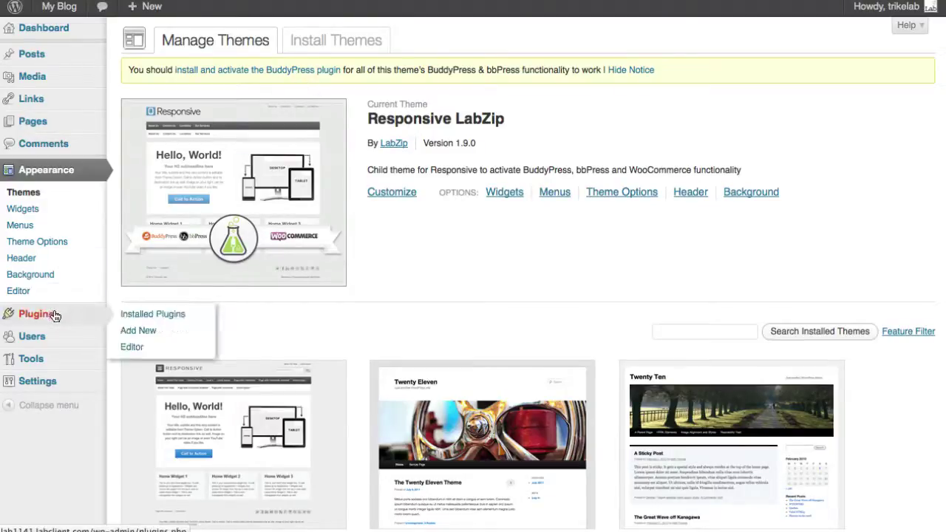
Step: Search the plugin directory for 'buddypress', then install and activate BuddyPress 1.6.1
left_click(130, 332)
left_click(172, 191)
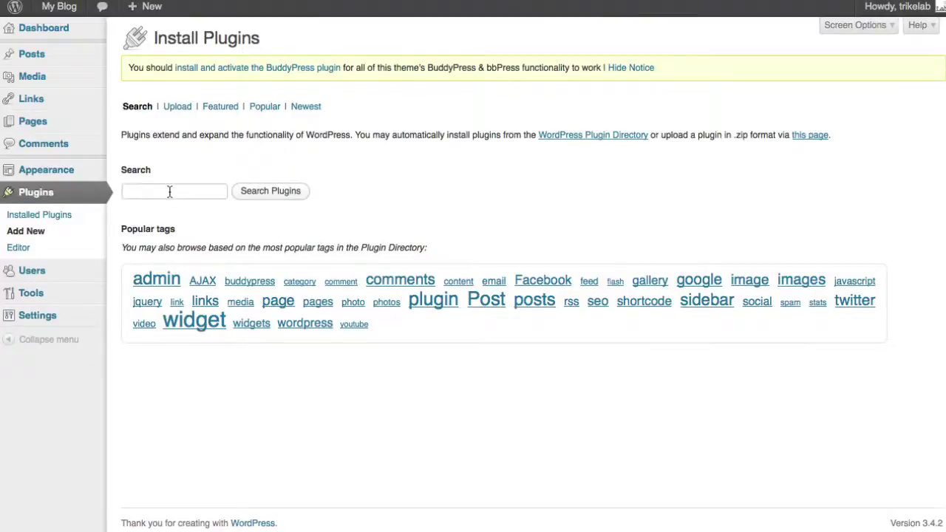
type("bud")
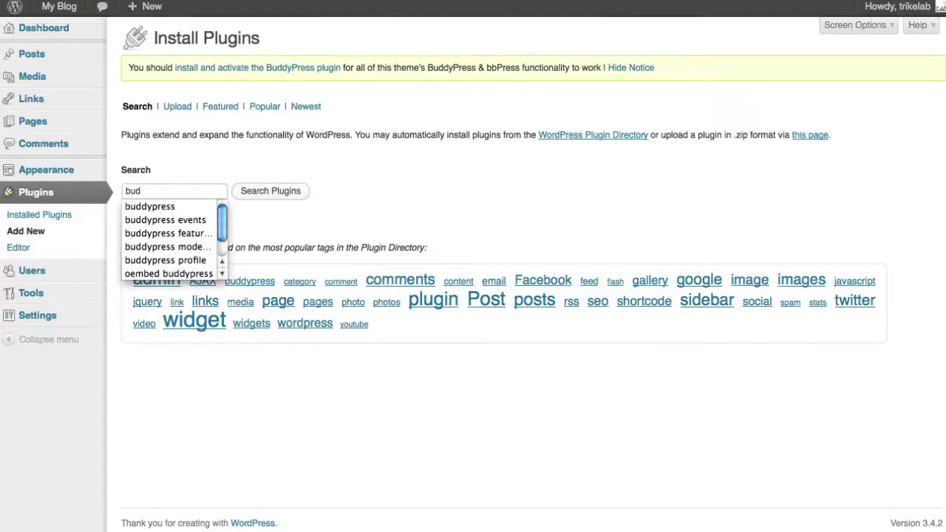
left_click(149, 206)
left_click(247, 192)
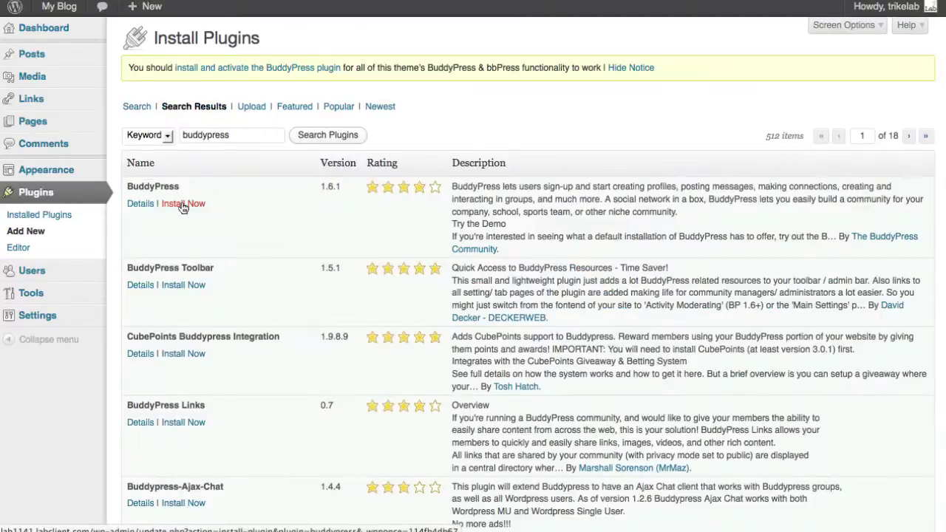
left_click(182, 206)
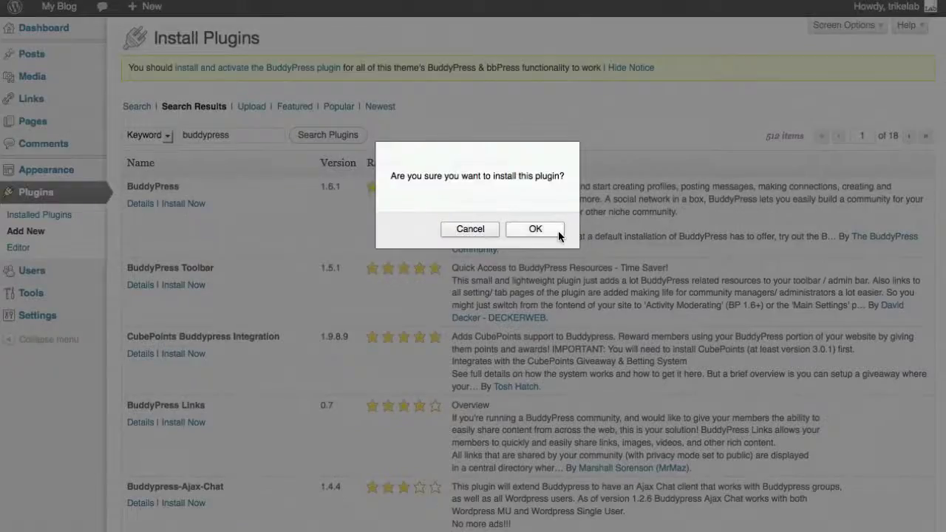
left_click(551, 230)
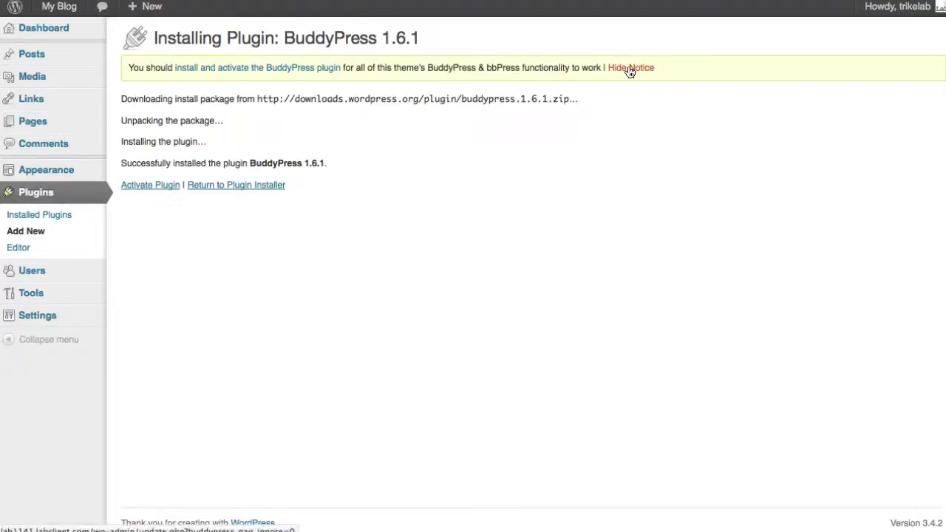
left_click(169, 186)
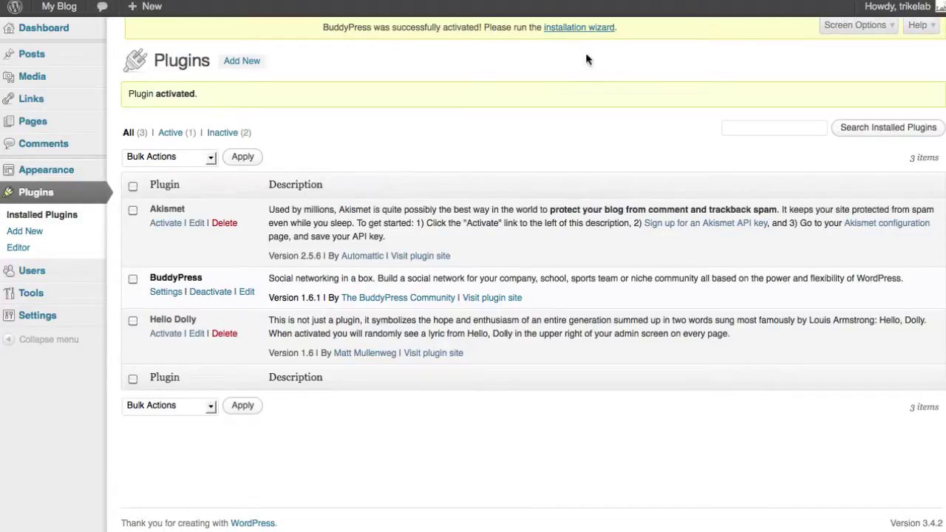
Step: Launch the BuddyPress installation wizard and untick the Discussion Forums component
left_click(580, 29)
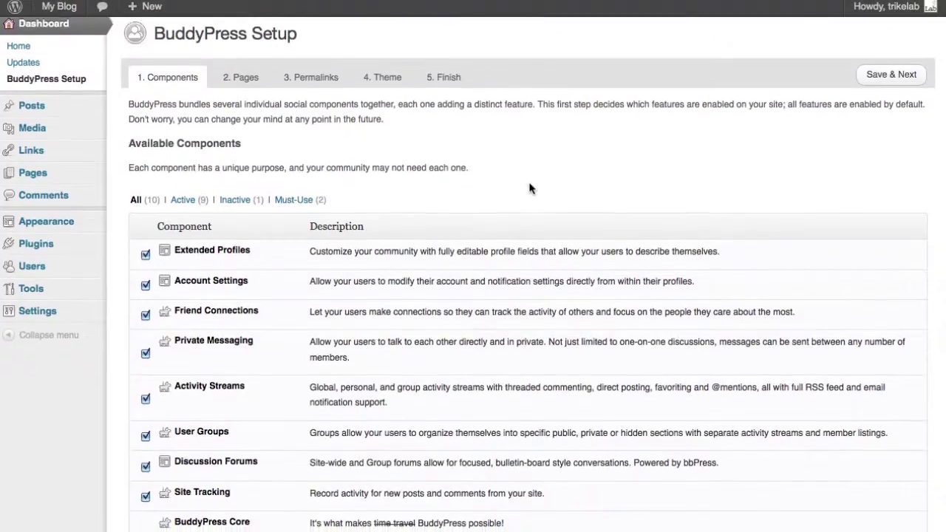
scroll(530, 188, "down", 1)
scroll(529, 188, "down", 1)
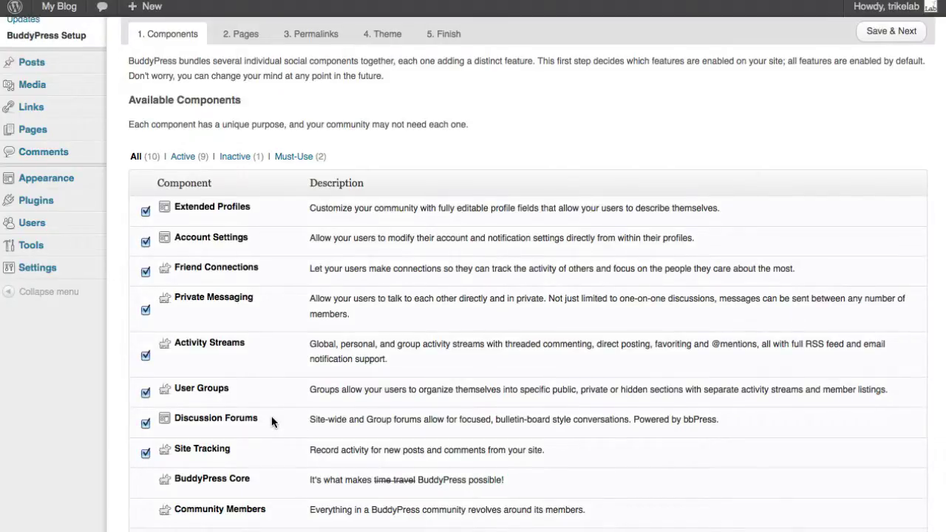
left_click_drag(270, 419, 178, 422)
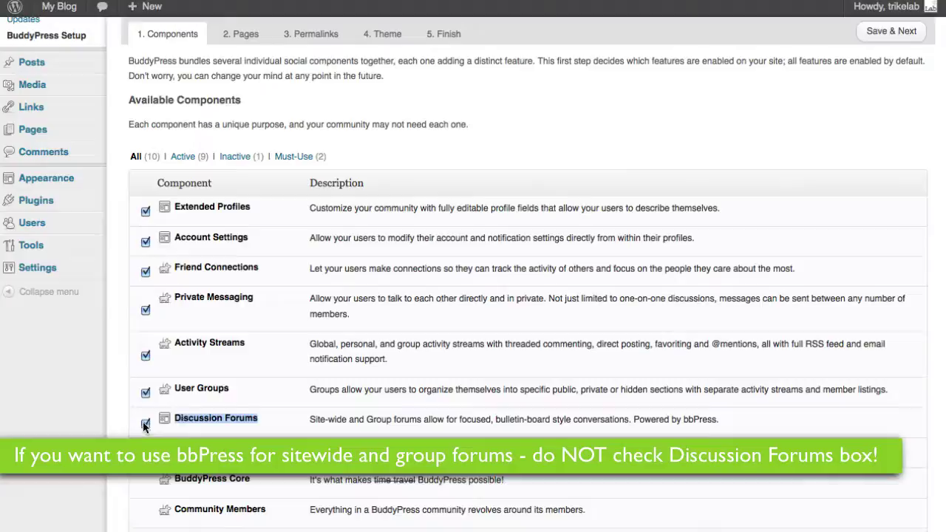
left_click(241, 433)
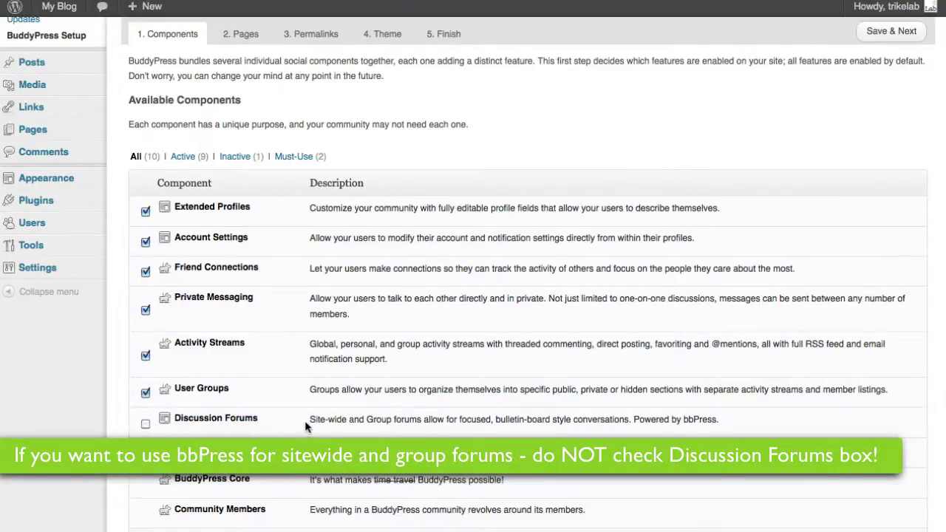
Step: Leave Discussion Forums disabled and save the Components step with Save & Next
left_click_drag(308, 423, 768, 437)
left_click(766, 427)
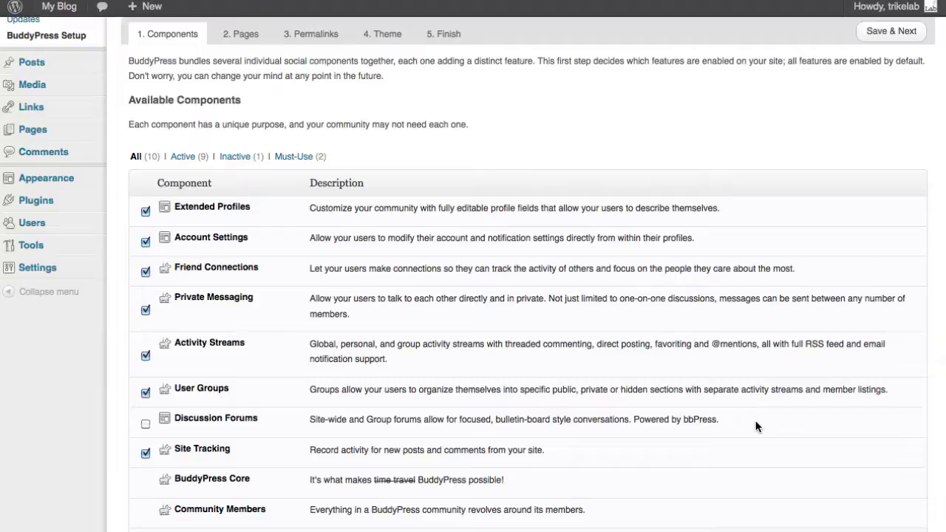
left_click_drag(756, 426, 308, 422)
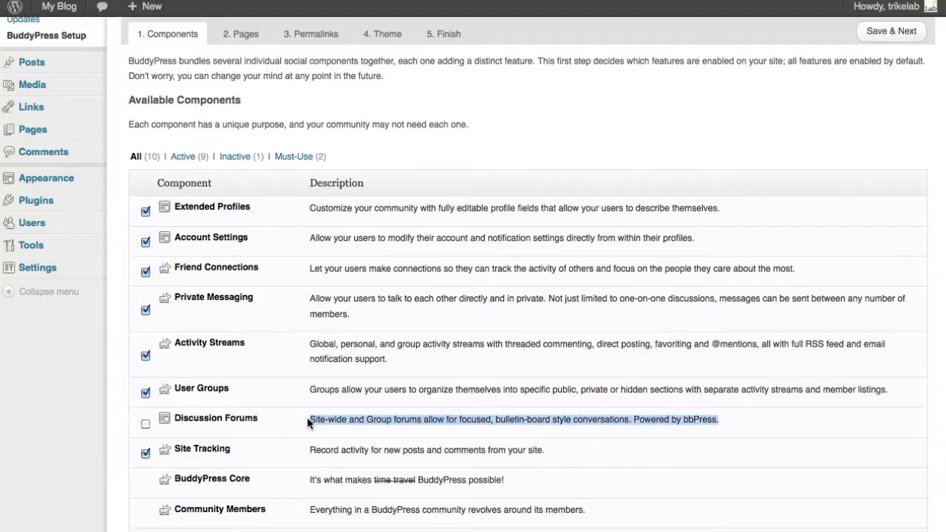
left_click(264, 421)
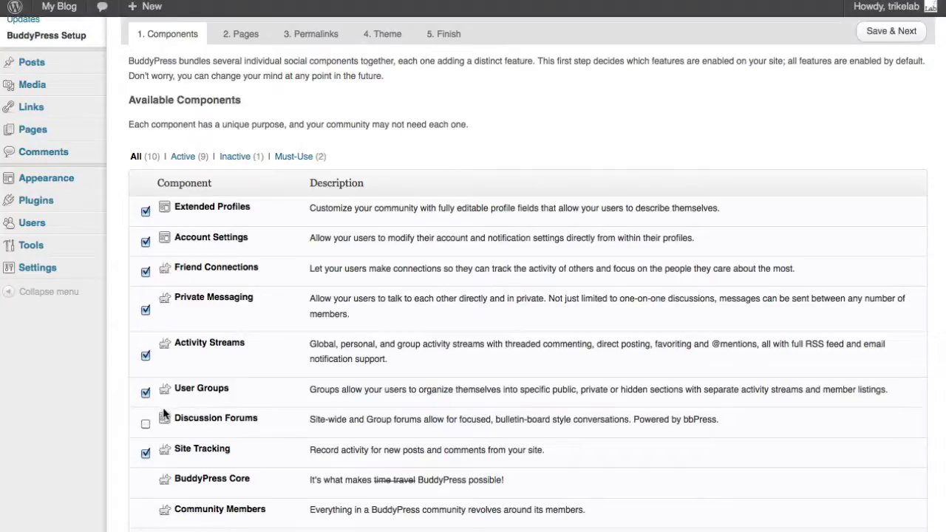
left_click(146, 424)
left_click(145, 424)
scroll(743, 135, "up", 2)
left_click(867, 83)
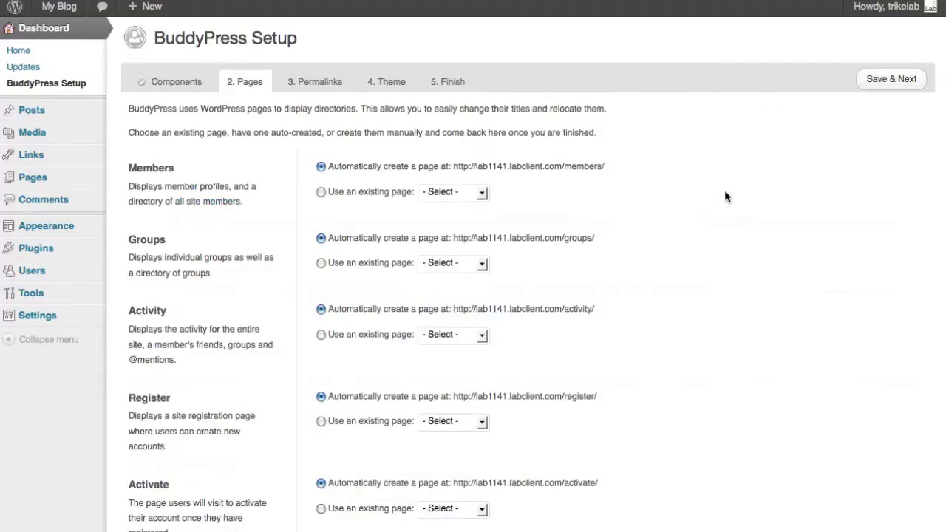
Step: Accept the default BuddyPress pages and permalink settings
scroll(724, 196, "down", 2)
scroll(741, 198, "up", 2)
left_click(888, 80)
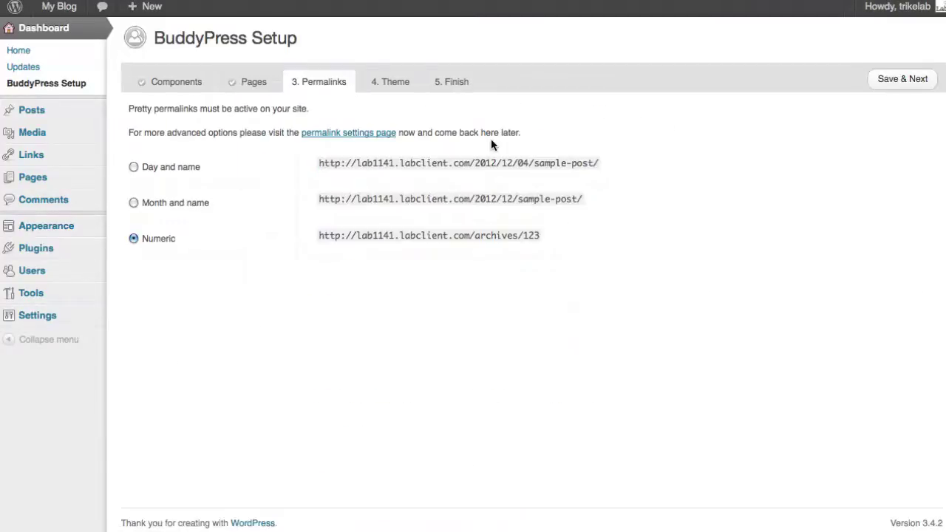
left_click(880, 89)
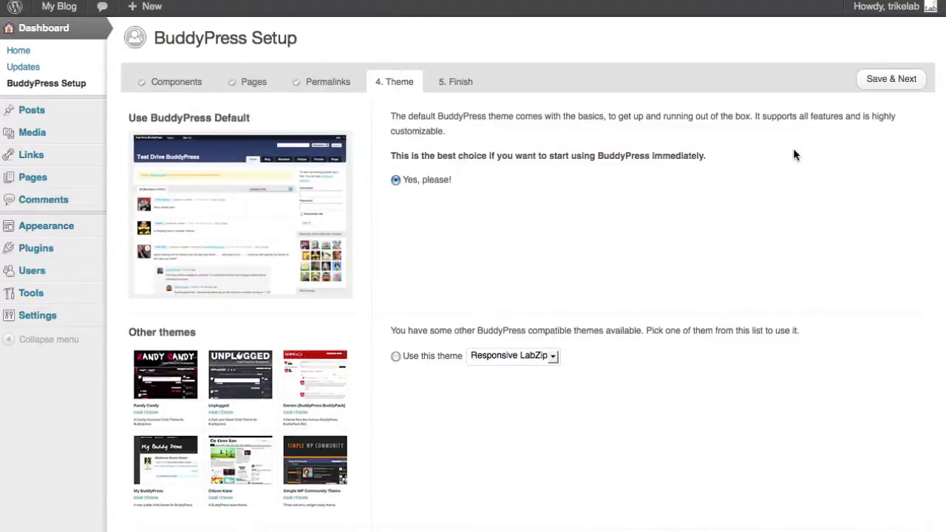
Step: Choose 'Don't change my current theme' and save the Theme step
scroll(793, 147, "down", 4)
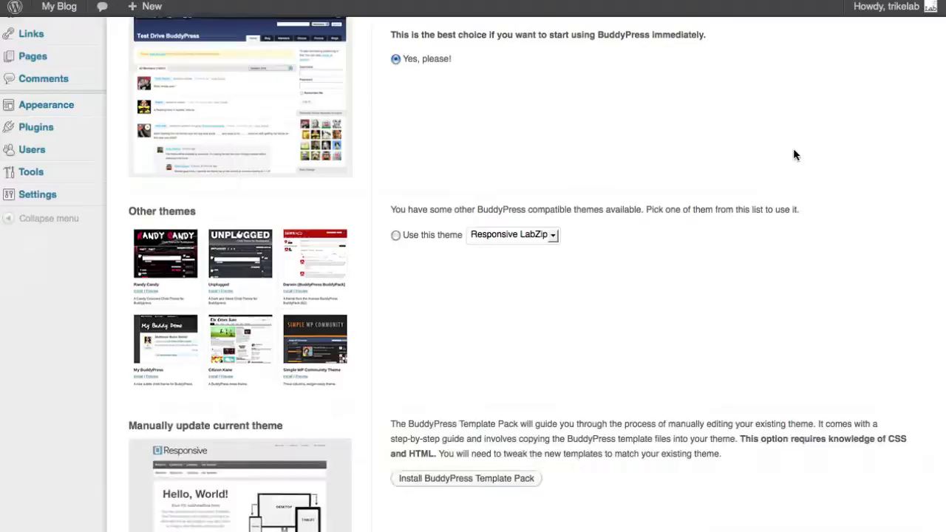
scroll(813, 175, "down", 6)
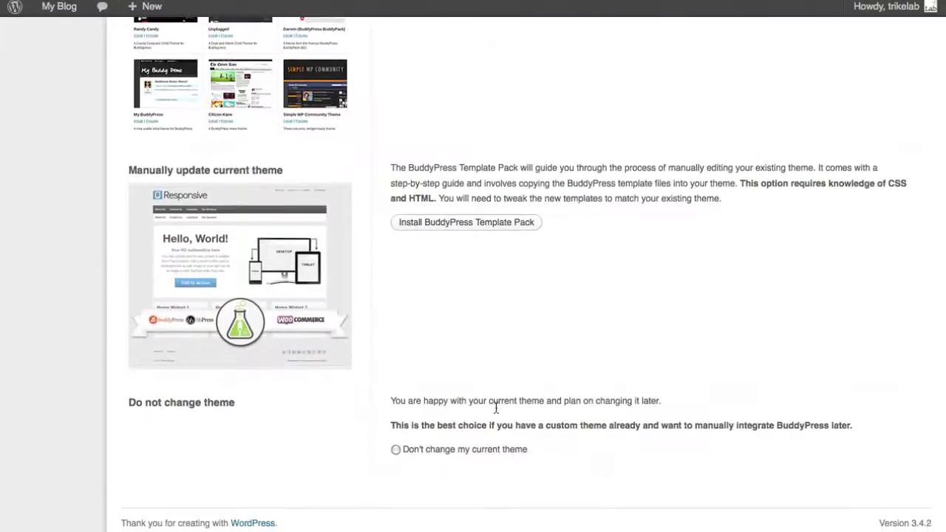
left_click(396, 450)
scroll(558, 388, "up", 1)
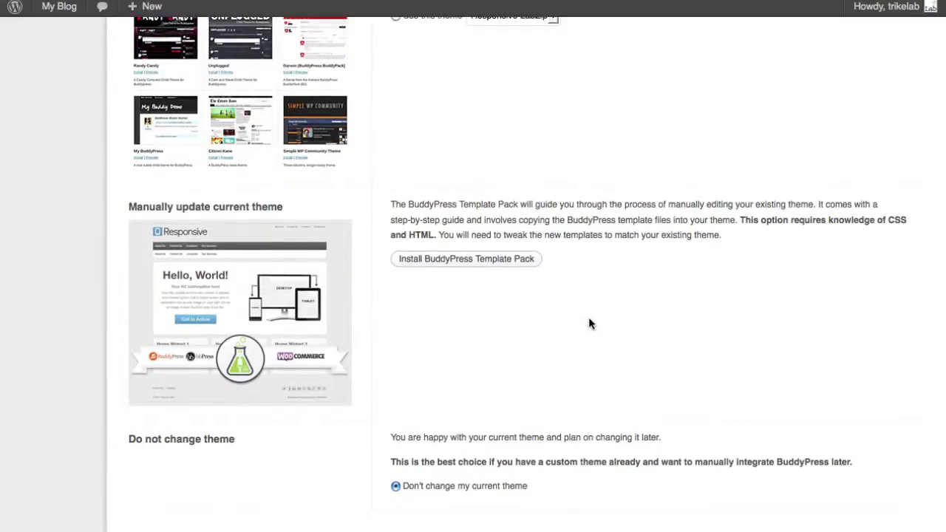
scroll(596, 265, "up", 1)
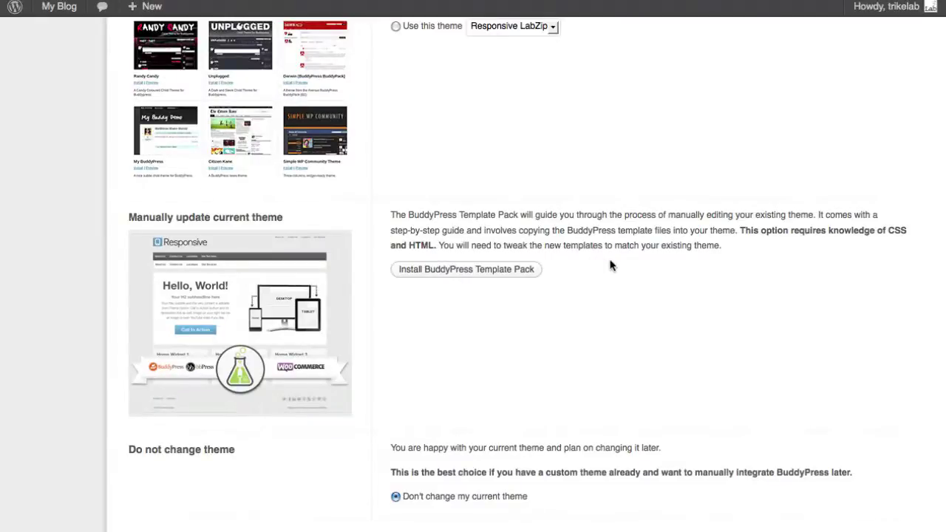
scroll(610, 265, "up", 3)
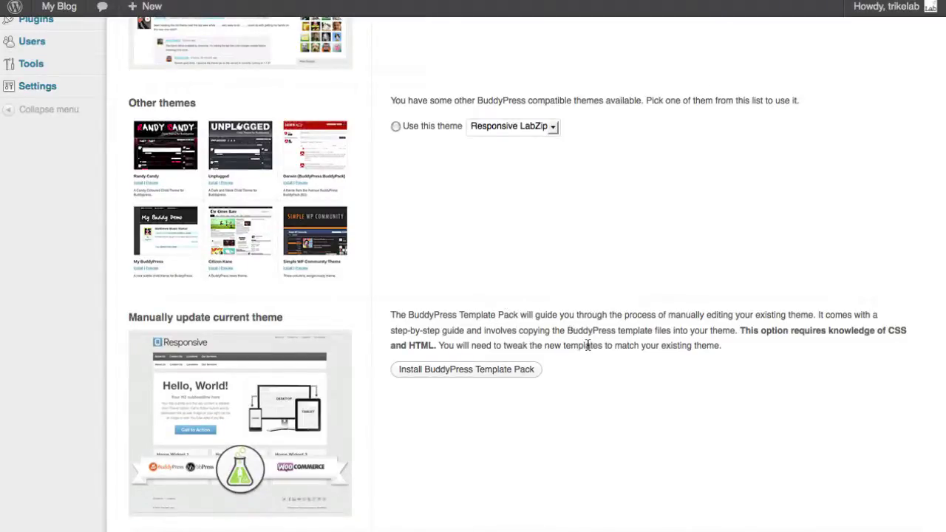
scroll(587, 345, "up", 5)
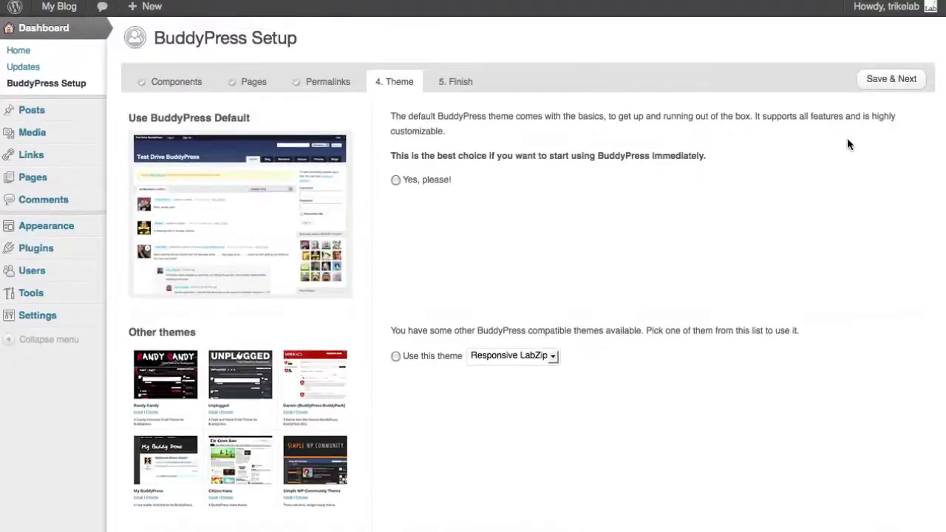
left_click(881, 80)
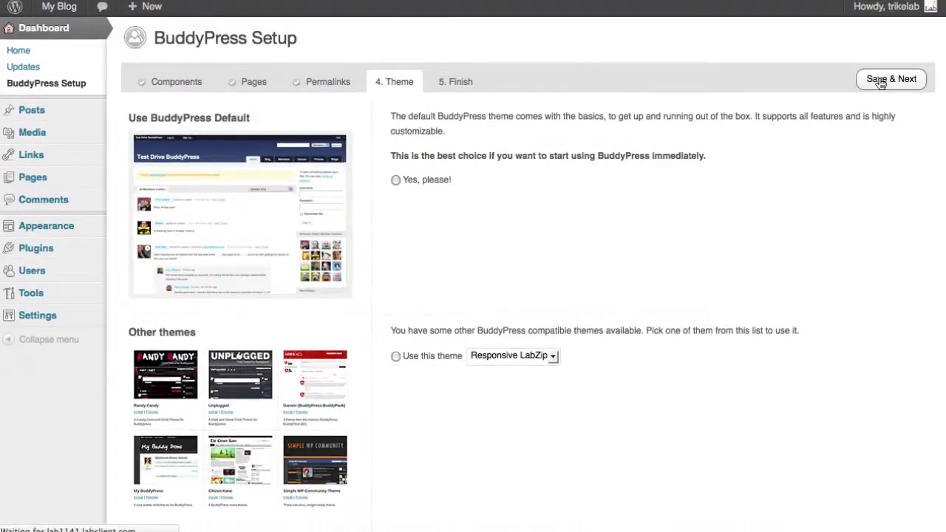
Step: Finish the BuddyPress wizard, then search 'bbpress' and install and activate bbPress 2.2.2
left_click(897, 88)
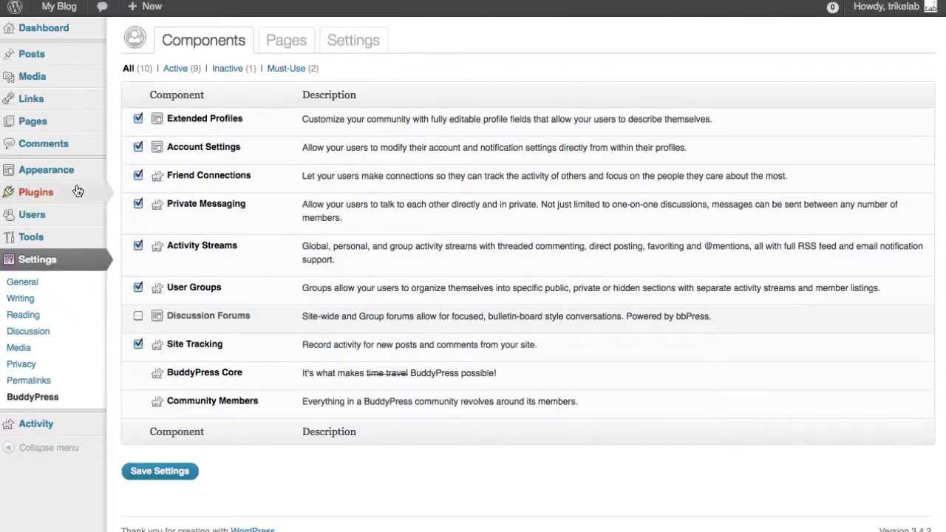
mouse_move(55, 192)
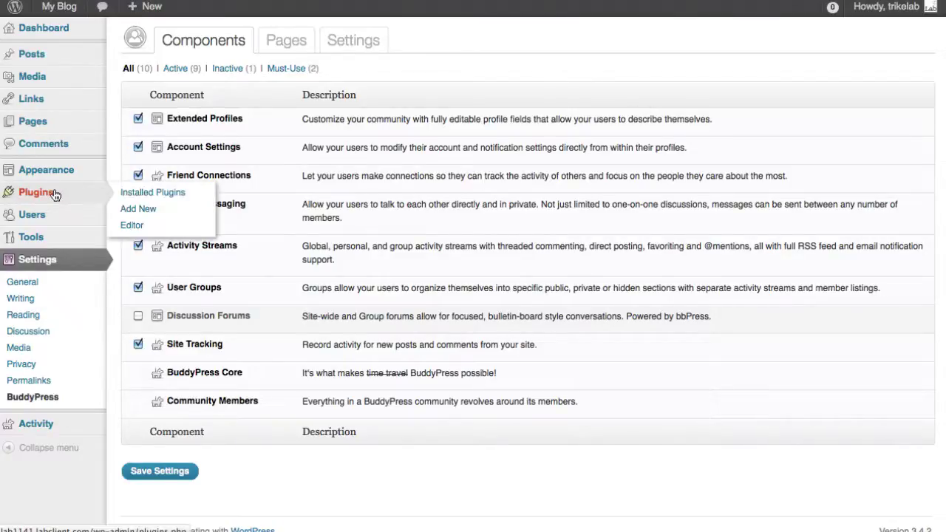
left_click(140, 208)
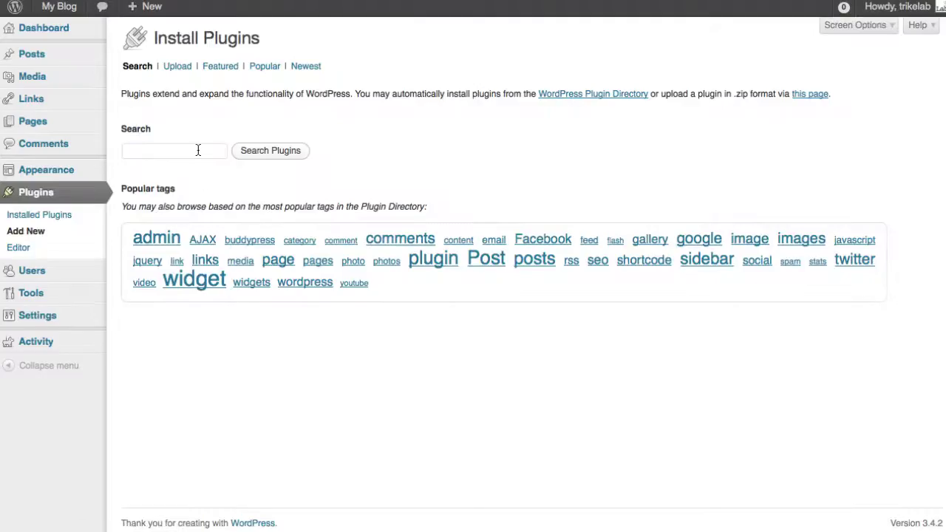
left_click(198, 150)
type("bbpress")
key("Return")
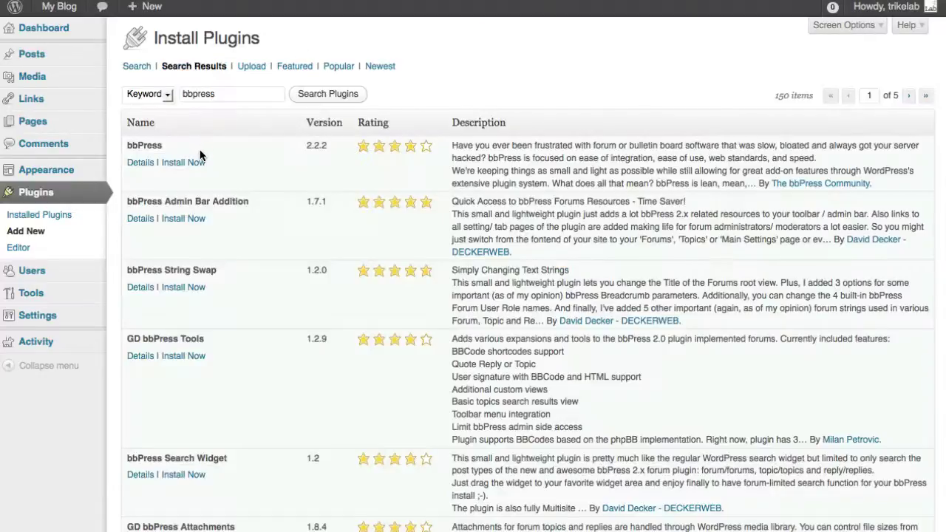
left_click(190, 164)
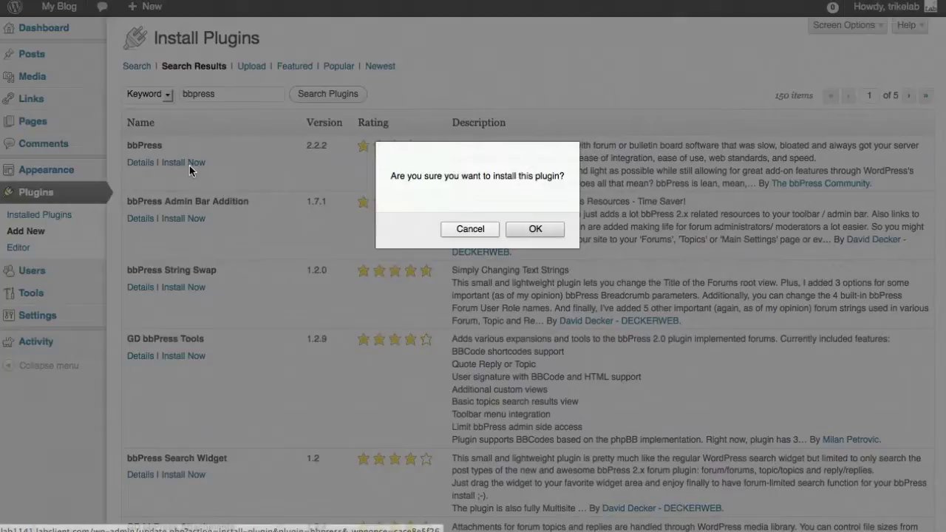
left_click(520, 231)
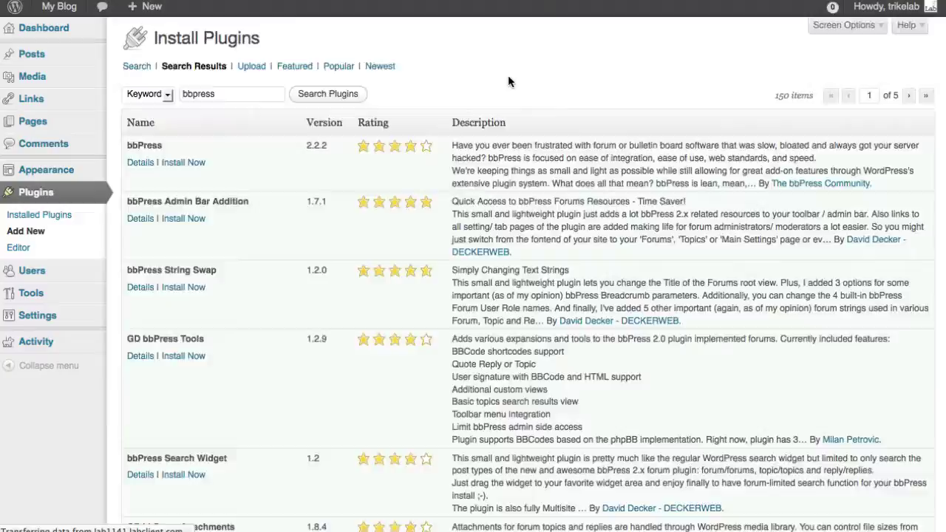
left_click(161, 154)
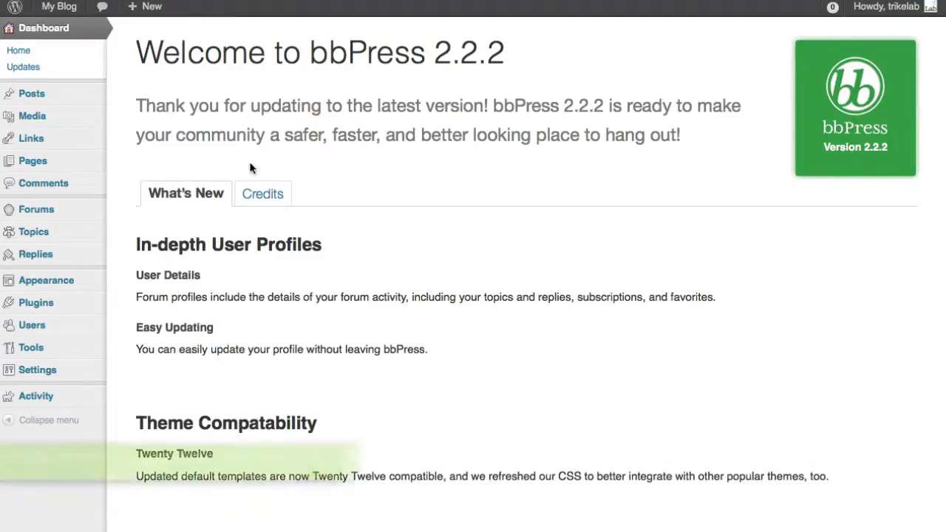
Step: Start a new forum titled 'Group Forums'
mouse_move(80, 216)
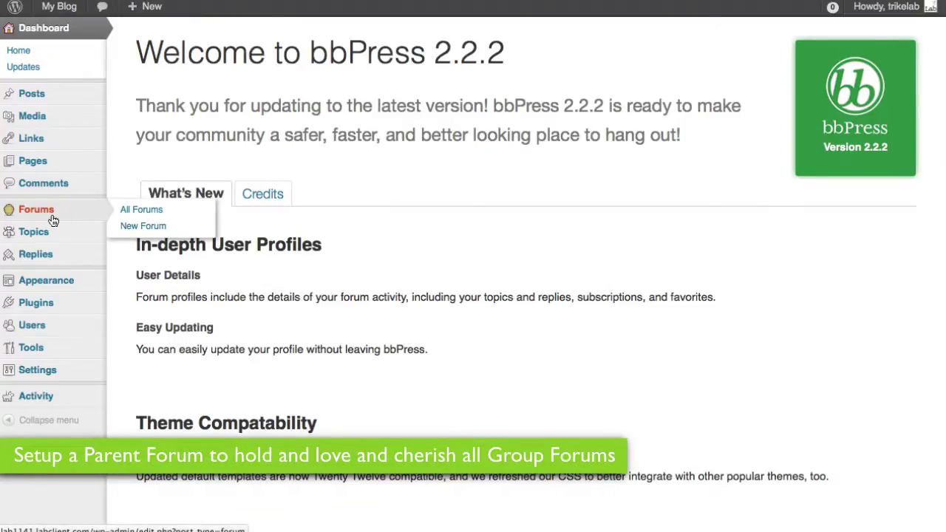
left_click(143, 225)
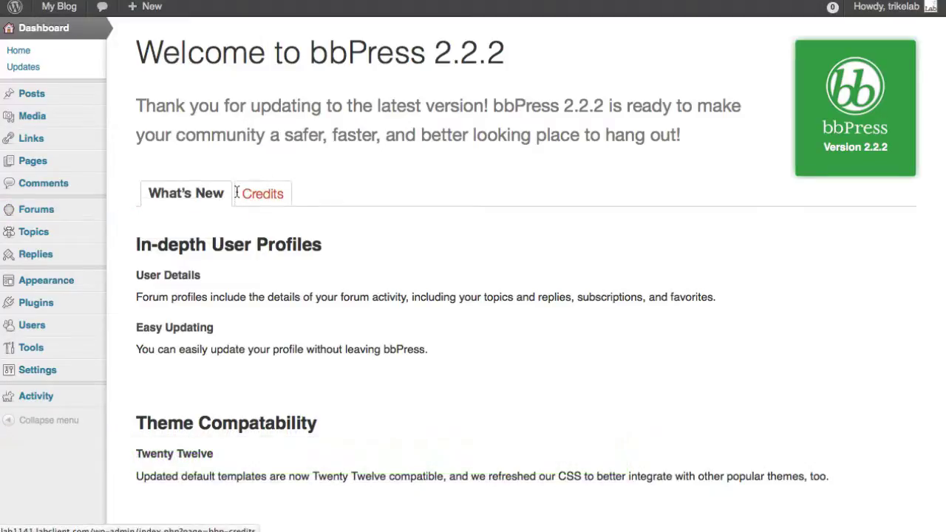
left_click(224, 69)
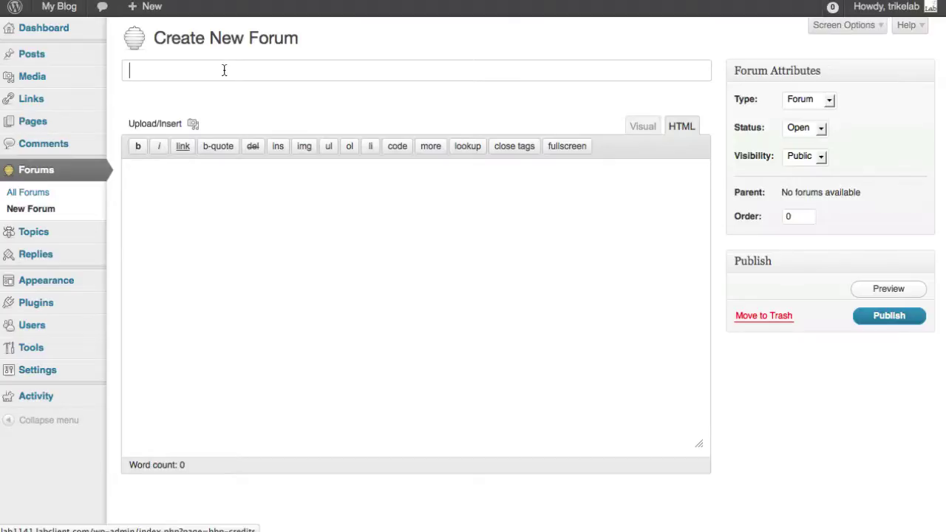
type("Group Foryu")
key("BackSpace")
key("BackSpace")
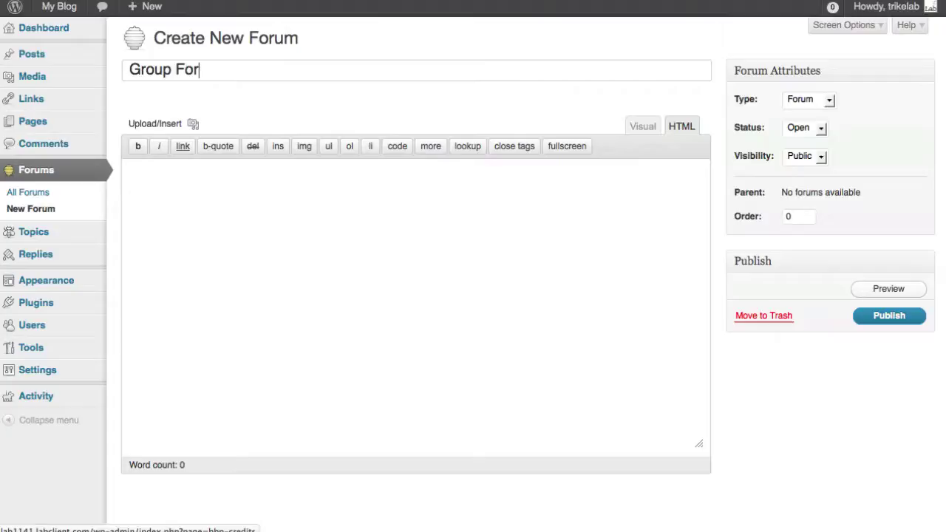
type("ums")
Step: Keep Type Forum, Status Open and Visibility Public, and publish the forum
left_click(790, 108)
left_click(797, 116)
left_click(813, 127)
left_click(798, 141)
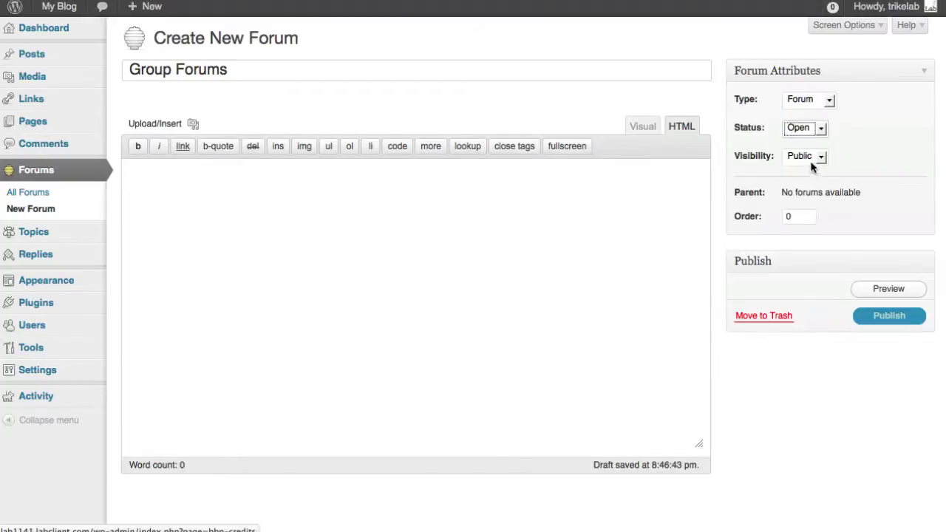
left_click(805, 157)
left_click(806, 172)
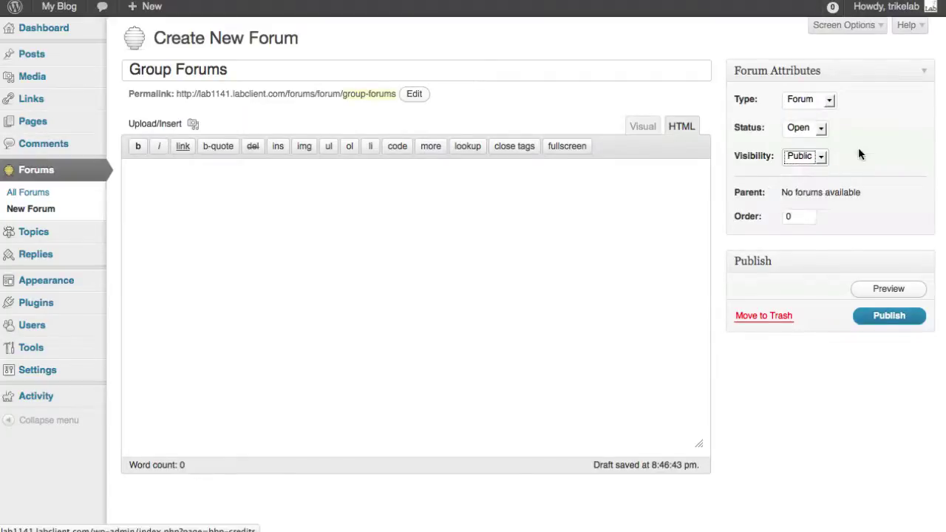
left_click(887, 315)
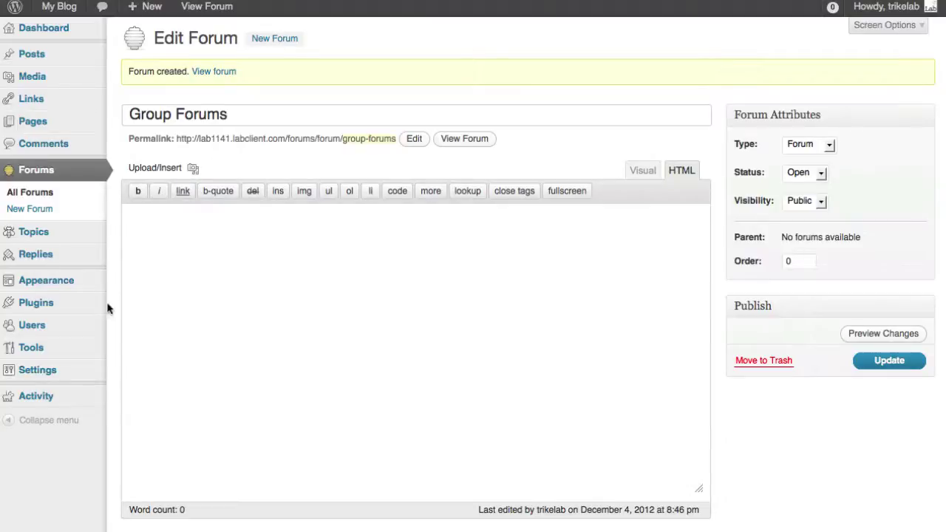
mouse_move(78, 368)
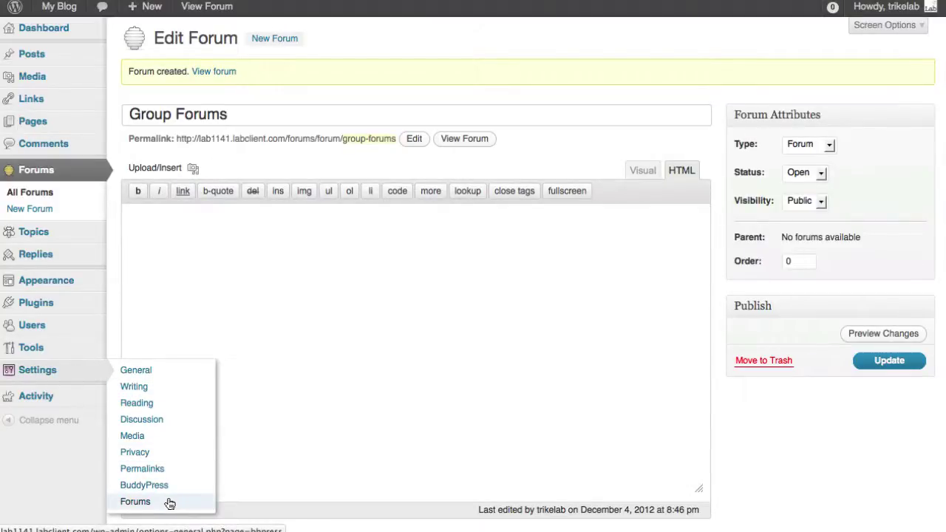
Step: Open Forums Settings and review the Anonymous posting and Default user role options
left_click(169, 503)
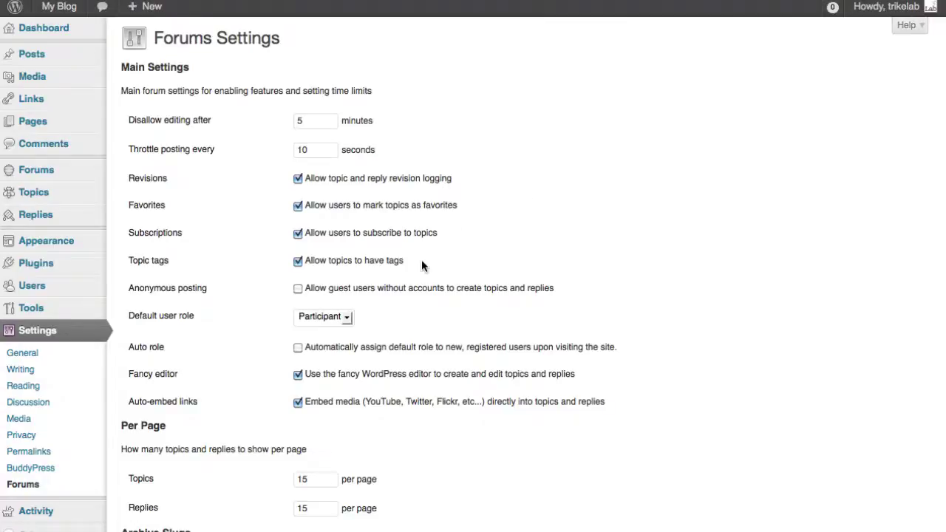
scroll(418, 269, "down", 2)
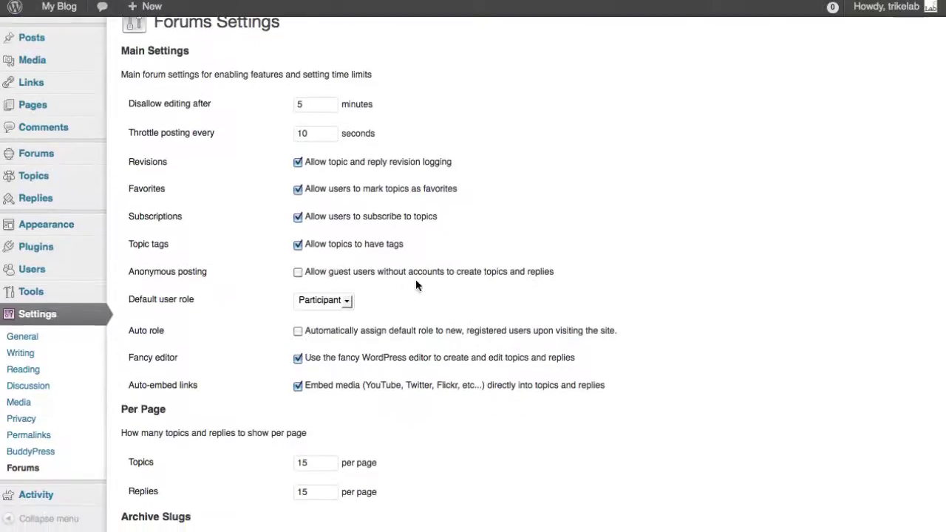
left_click_drag(207, 272, 127, 271)
left_click(279, 263)
left_click_drag(284, 277, 131, 300)
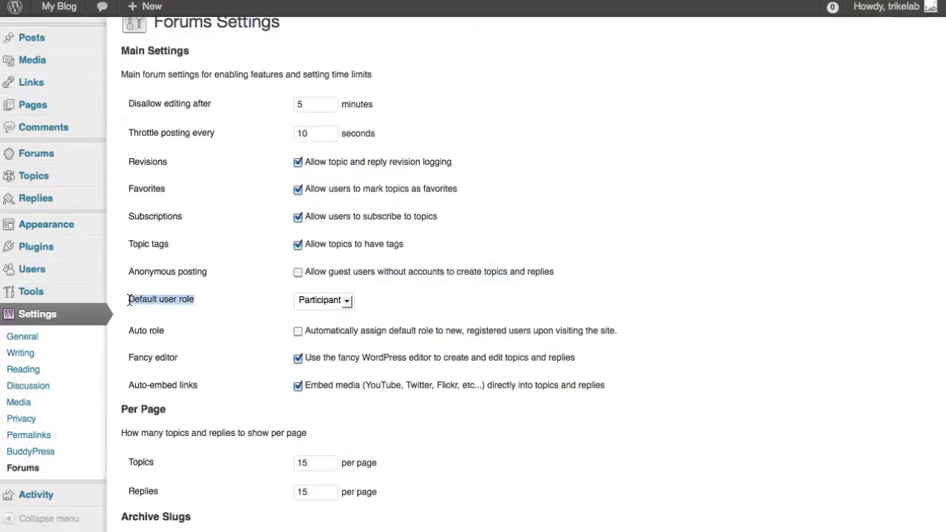
left_click(224, 302)
left_click(311, 302)
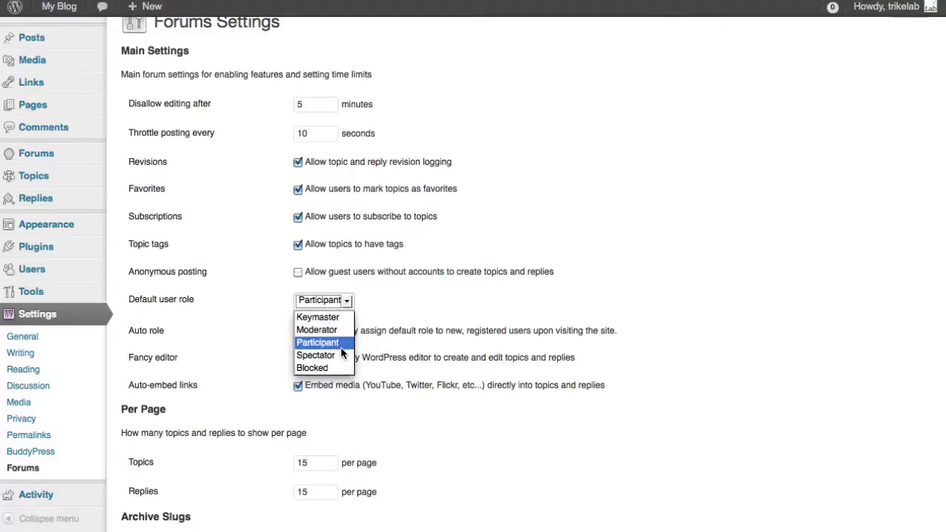
Step: Keep Participant as the default forum role and tick Auto role for new registered users
left_click(341, 349)
left_click(370, 288)
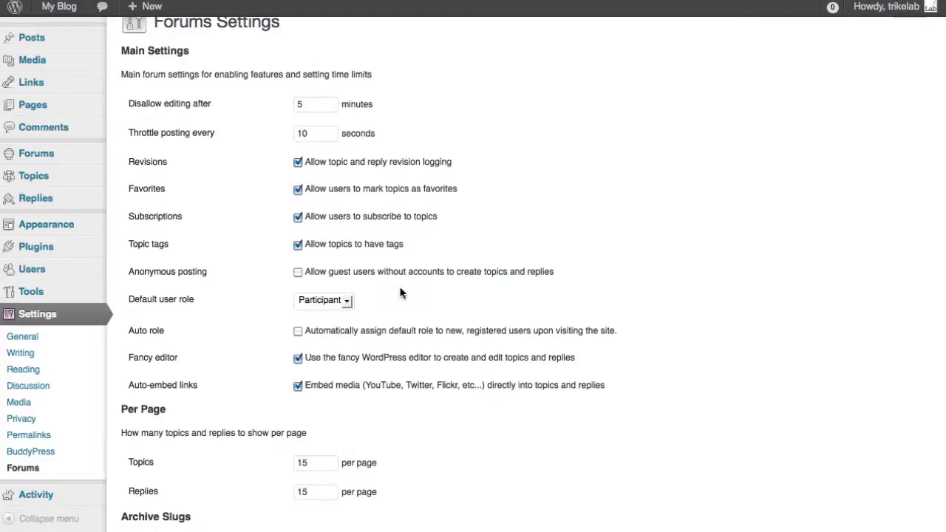
left_click(327, 303)
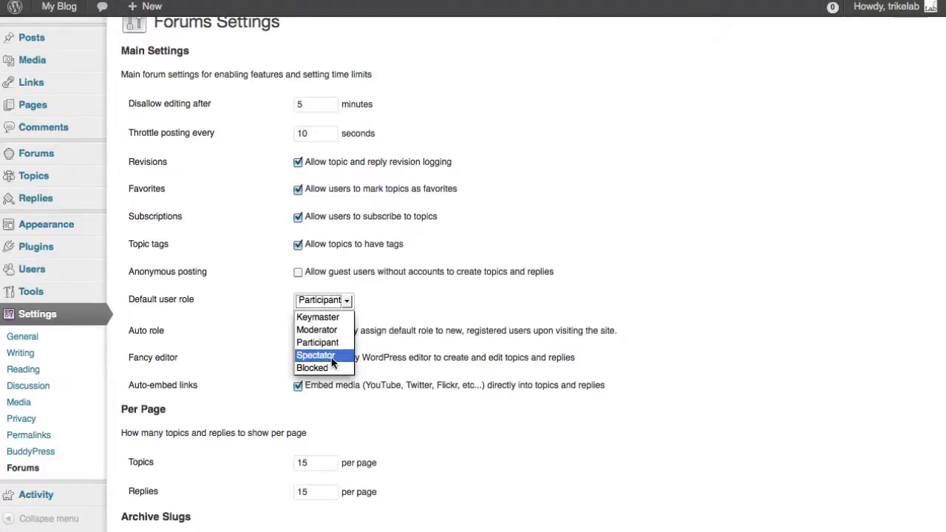
left_click(332, 356)
left_click(336, 309)
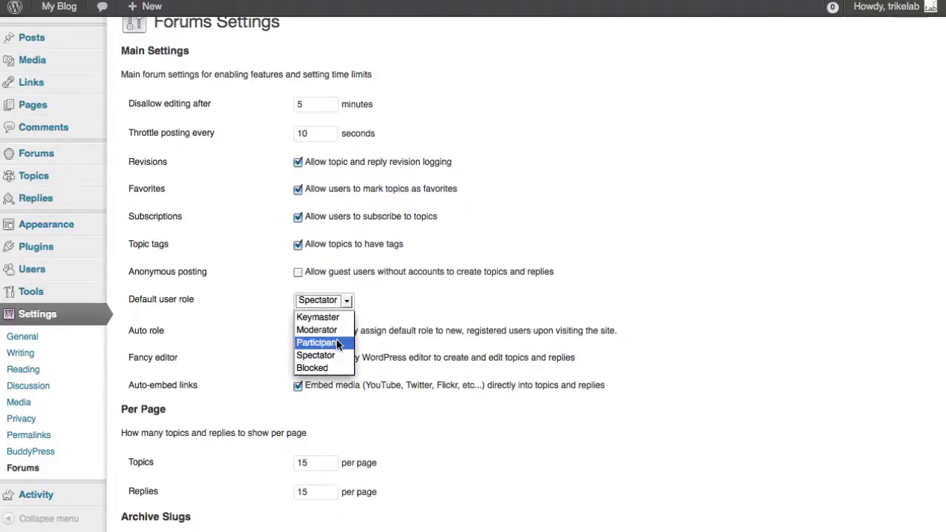
left_click(336, 339)
left_click(410, 292)
scroll(411, 292, "down", 5)
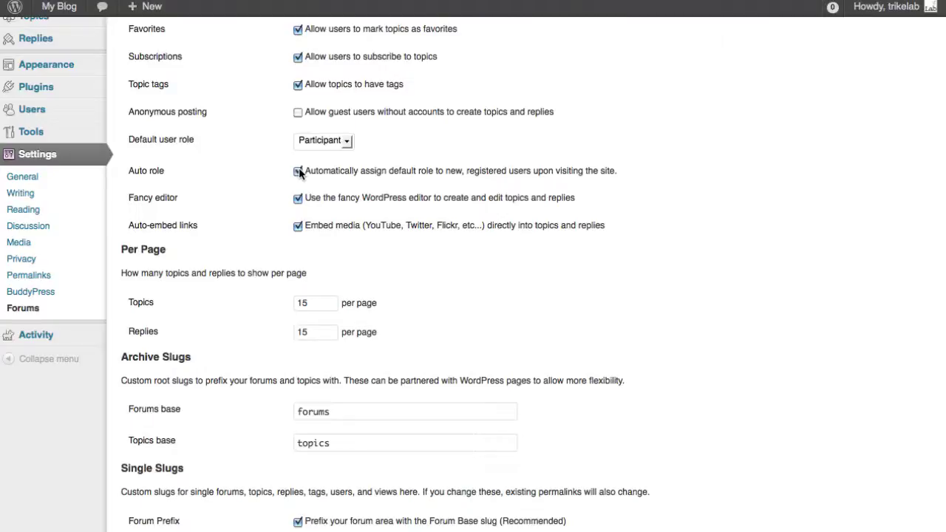
left_click(299, 170)
scroll(419, 183, "down", 5)
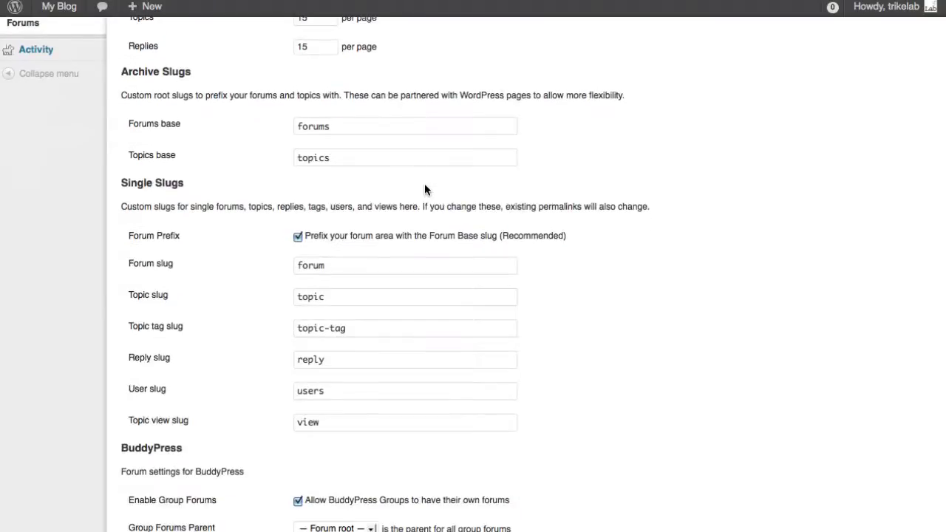
double_click(374, 127)
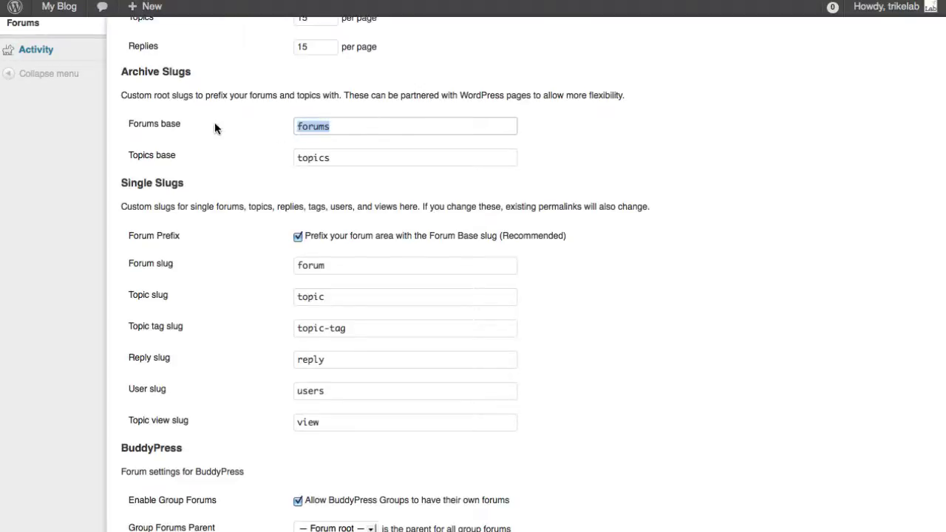
left_click(232, 124)
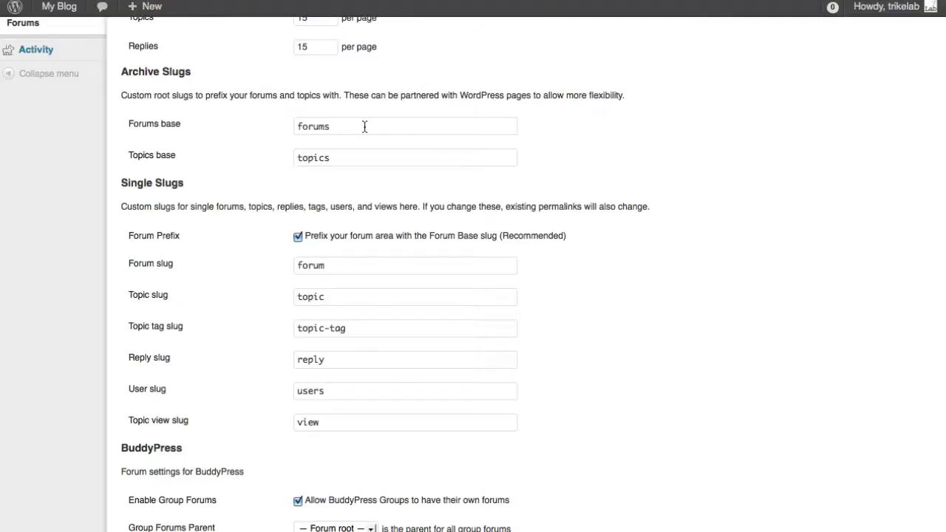
left_click_drag(364, 126, 264, 127)
left_click(564, 131)
scroll(565, 135, "down", 2)
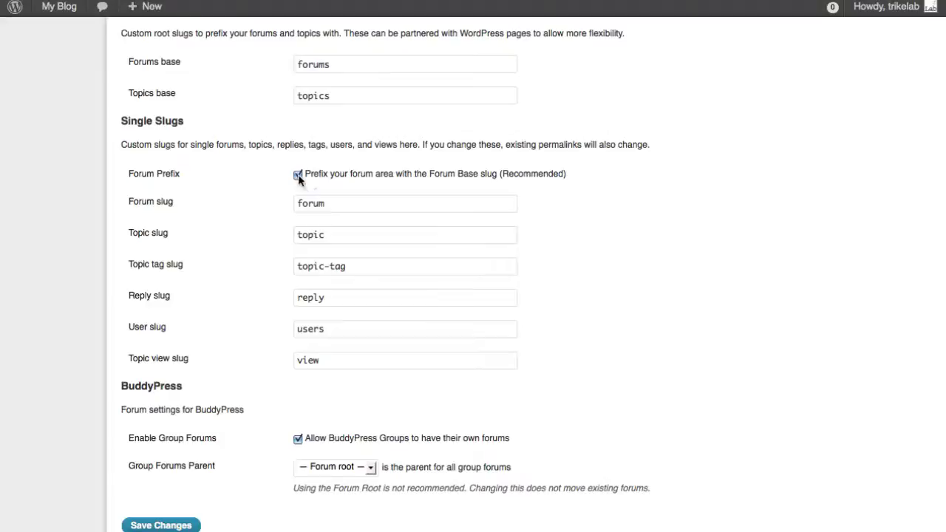
scroll(529, 301, "down", 2)
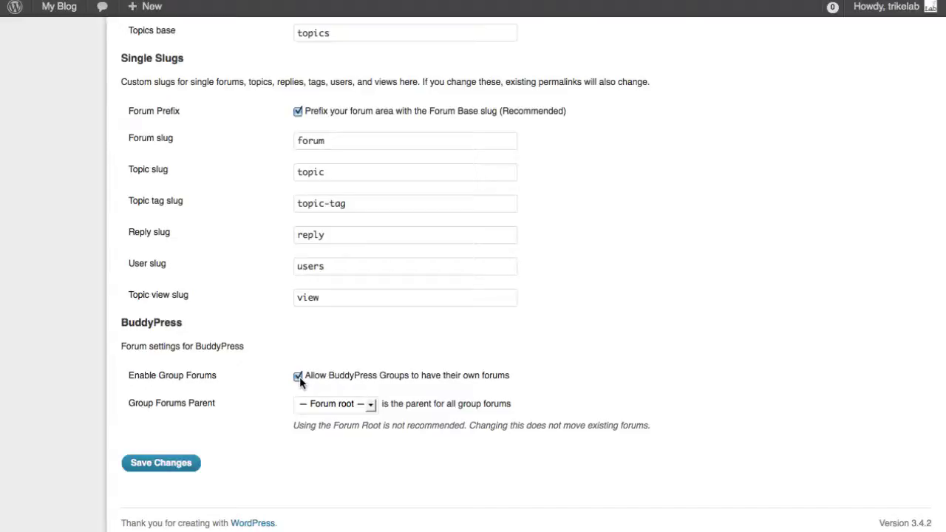
Step: Enable BuddyPress group forums, set Group Forums as their parent, and save the settings
left_click(299, 377)
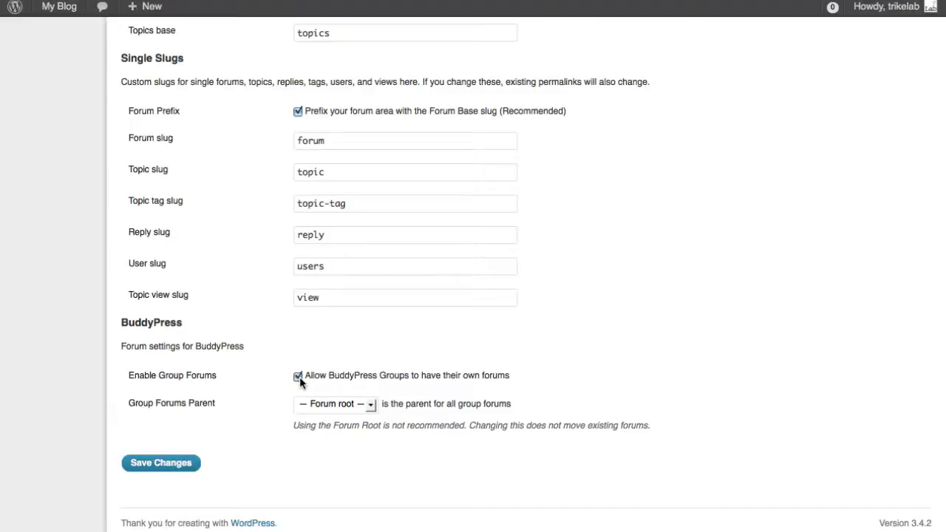
left_click(326, 405)
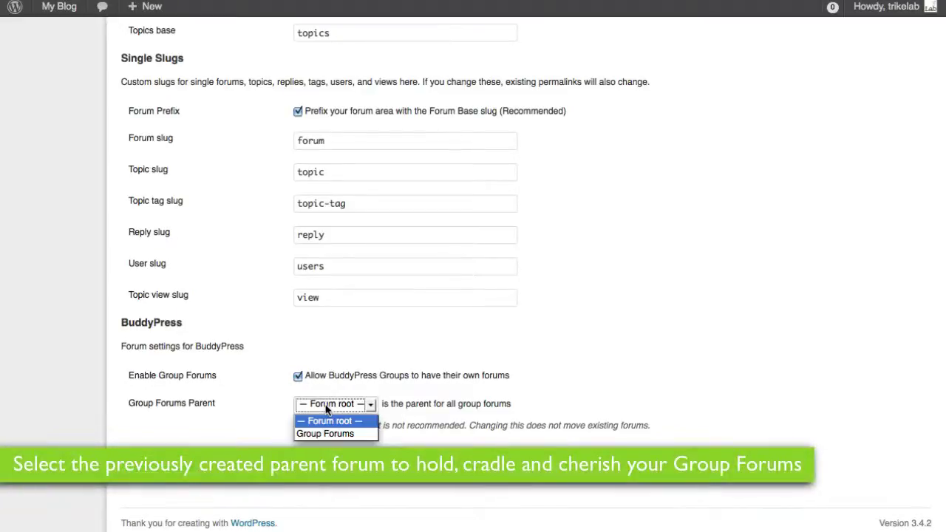
left_click(329, 435)
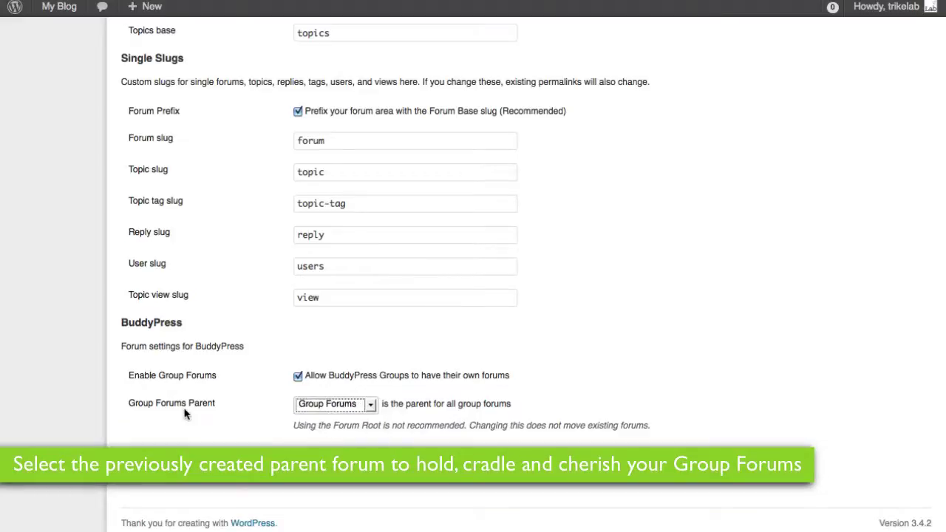
left_click_drag(218, 404, 128, 403)
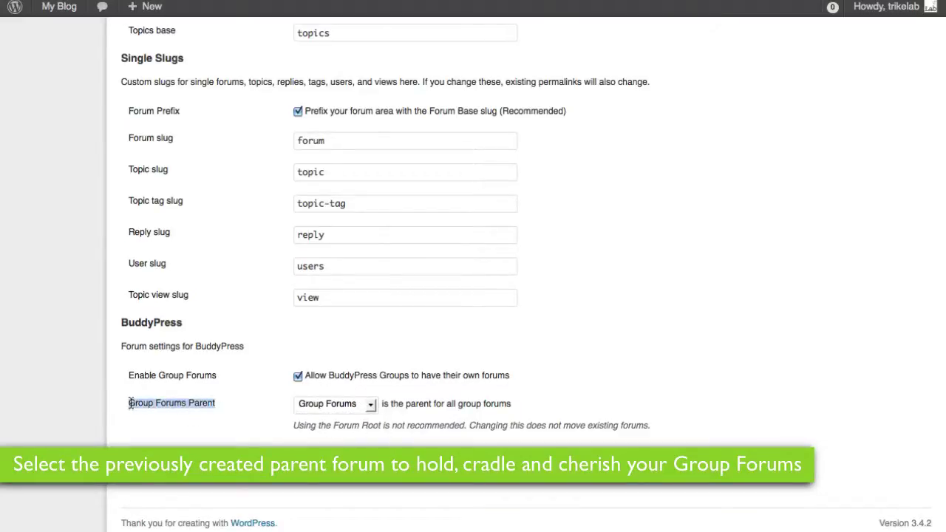
left_click(216, 403)
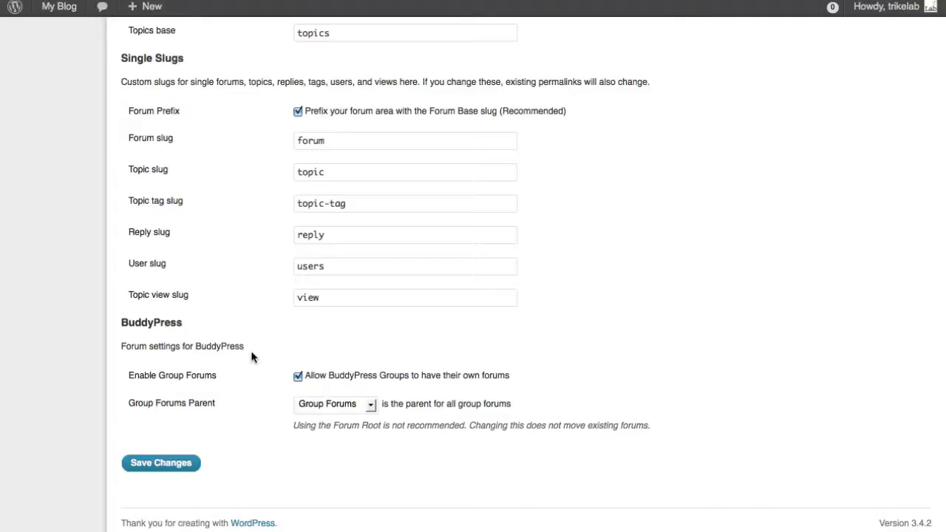
left_click(177, 466)
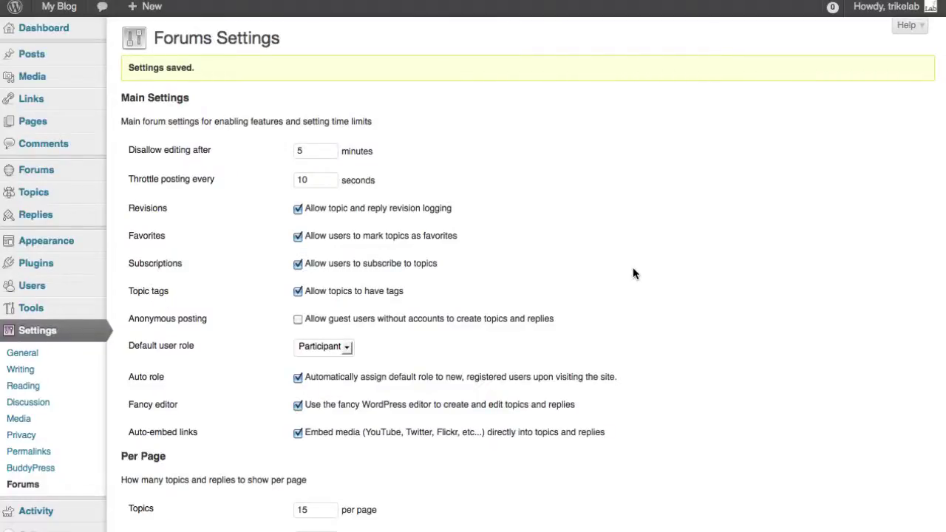
Step: Switch the site's permalink structure to Post name (/%postname%/)
scroll(634, 269, "down", 10)
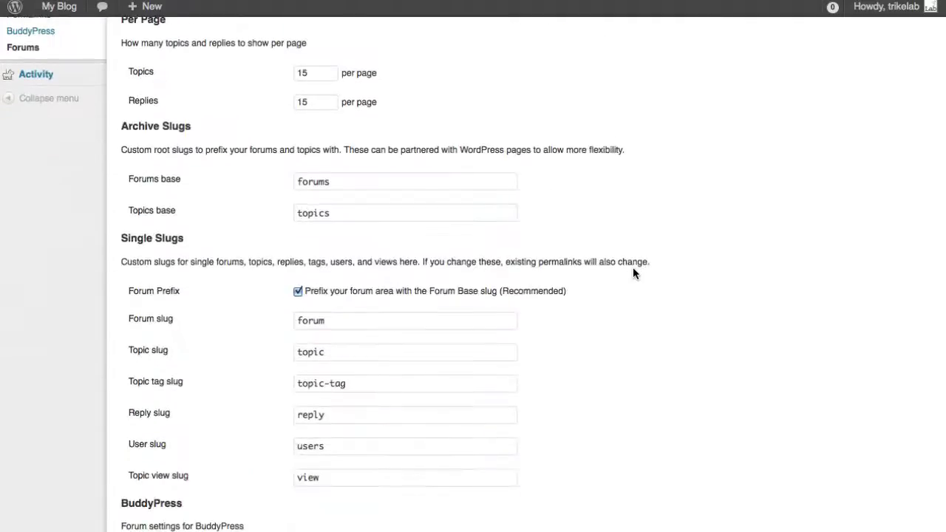
scroll(803, 299, "up", 6)
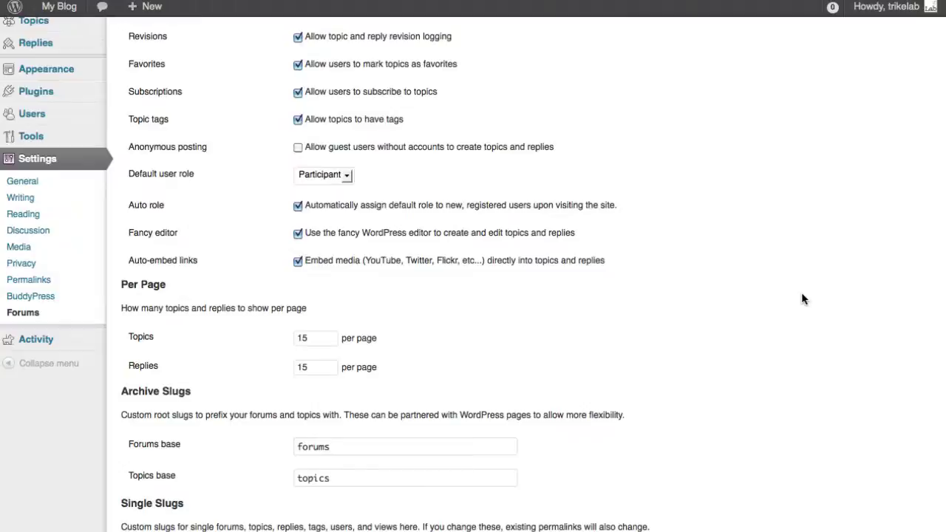
scroll(803, 295, "up", 1)
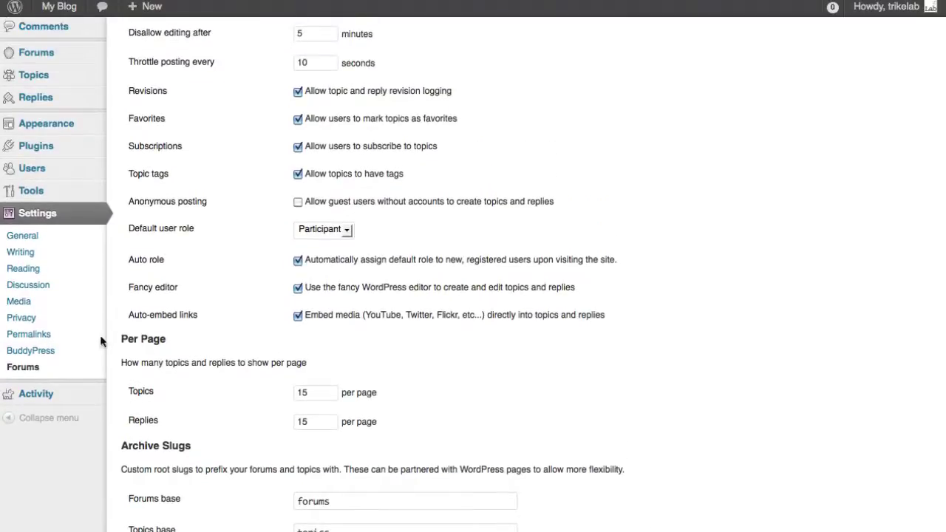
left_click(36, 336)
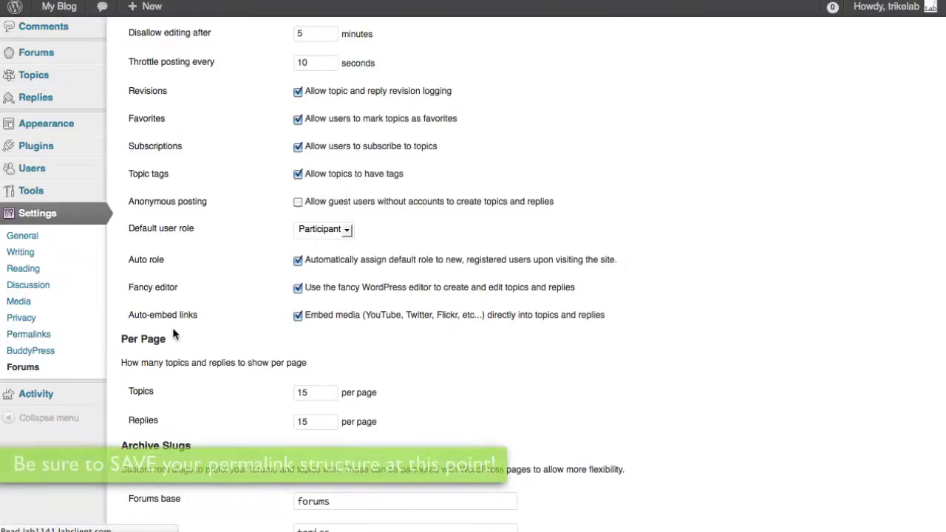
left_click(134, 244)
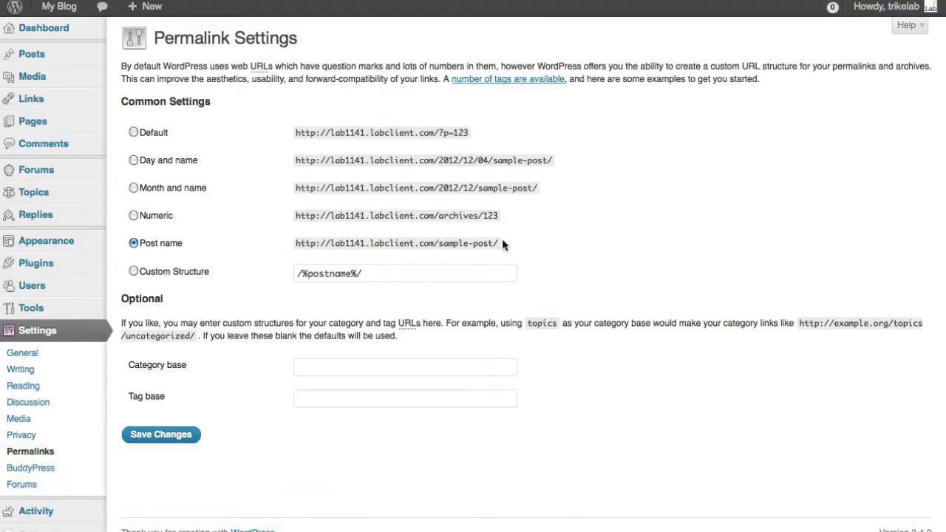
Step: Save the Post name permalink setting on the Permalink Settings page
left_click_drag(500, 243, 437, 245)
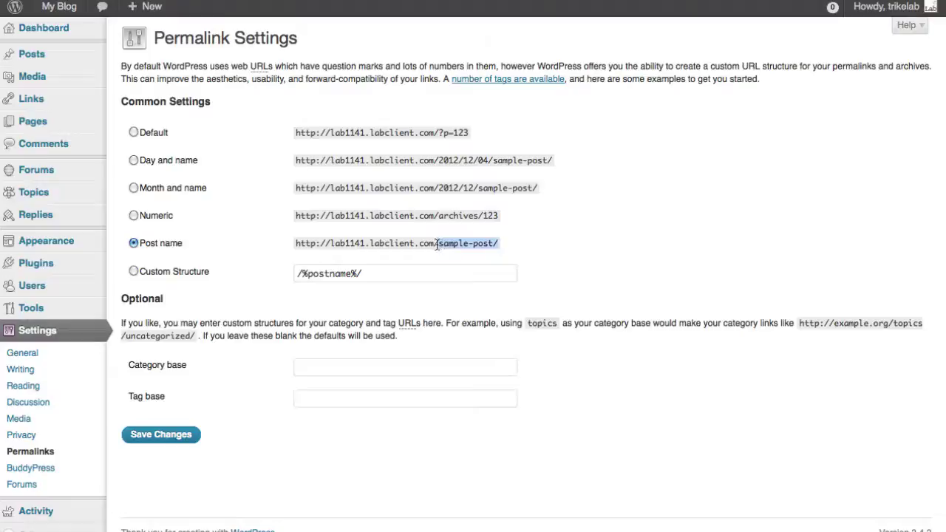
left_click(530, 245)
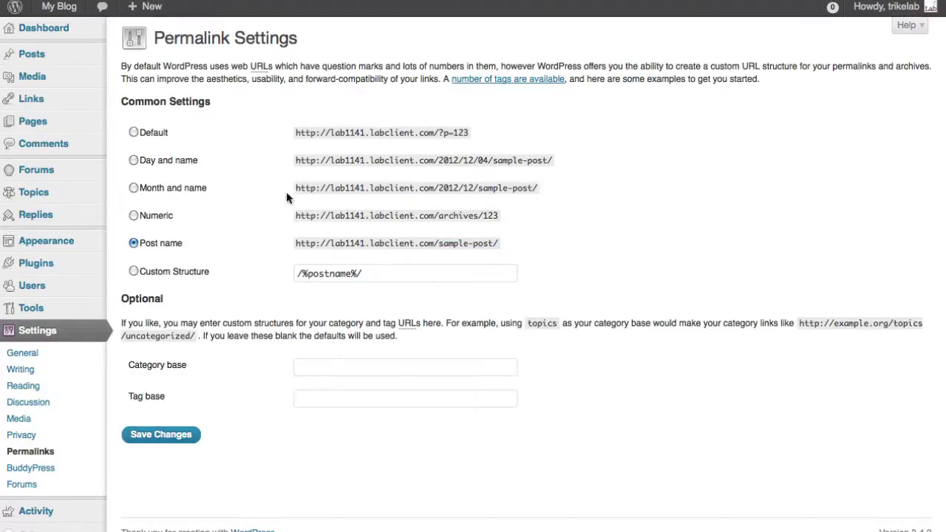
left_click(187, 442)
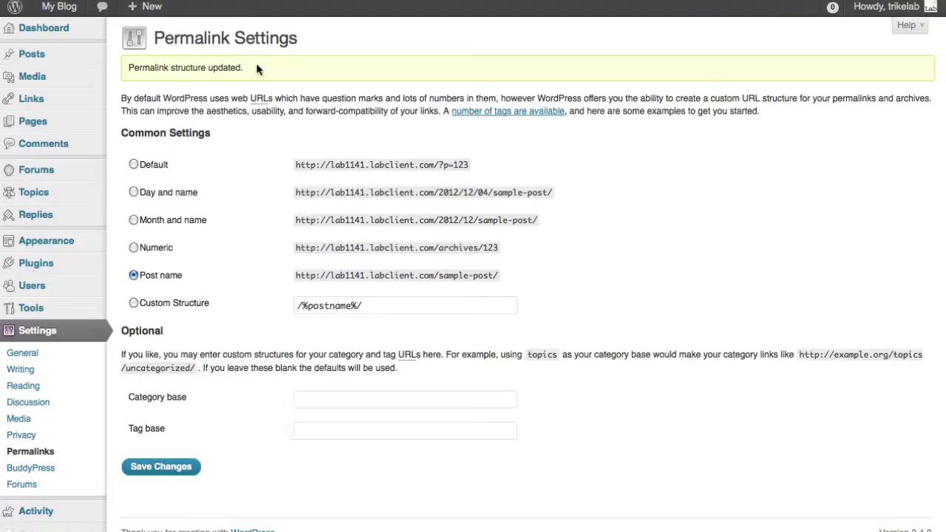
mouse_move(59, 7)
right_click(73, 30)
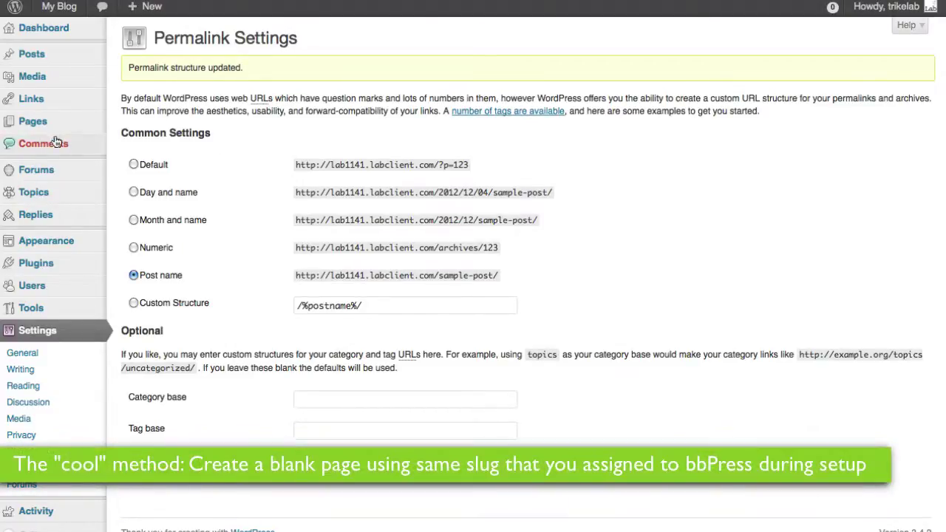
Step: Publish a new blank page titled Forums using the default page template
mouse_move(44, 125)
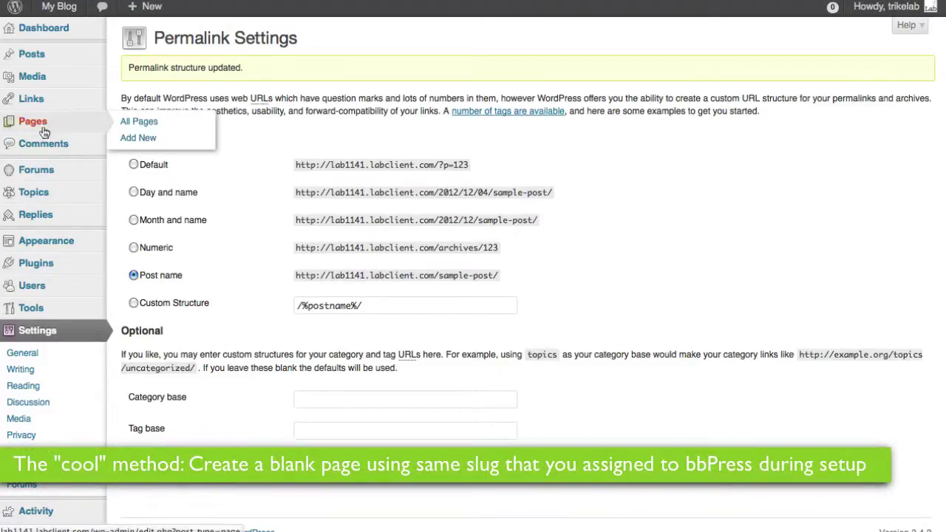
left_click(140, 138)
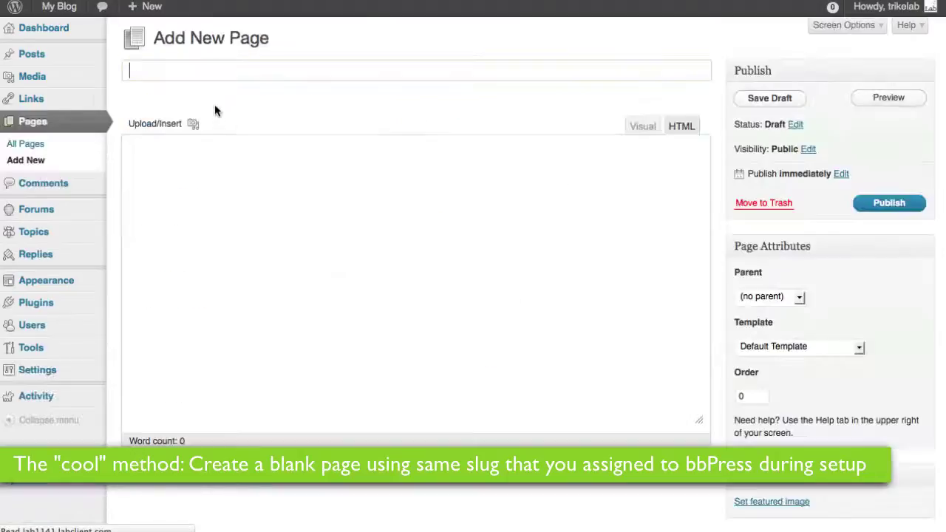
type("Forum")
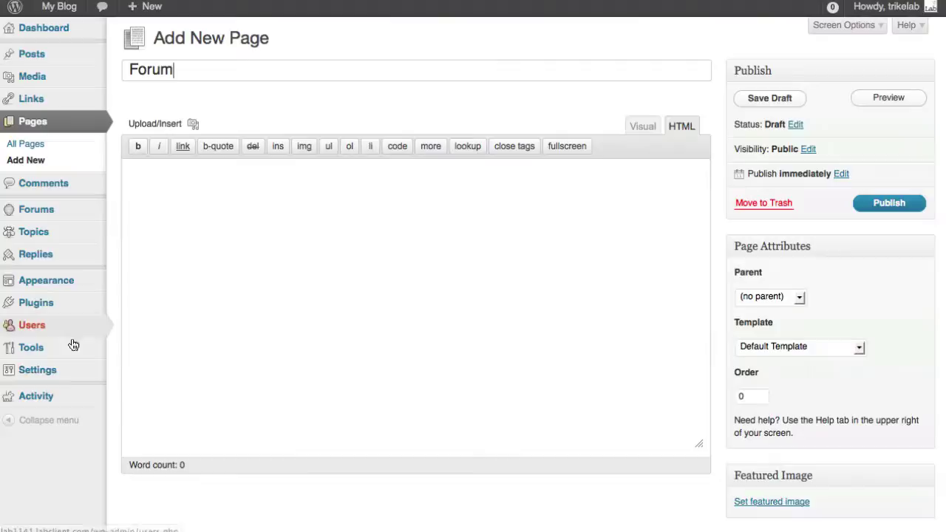
mouse_move(57, 377)
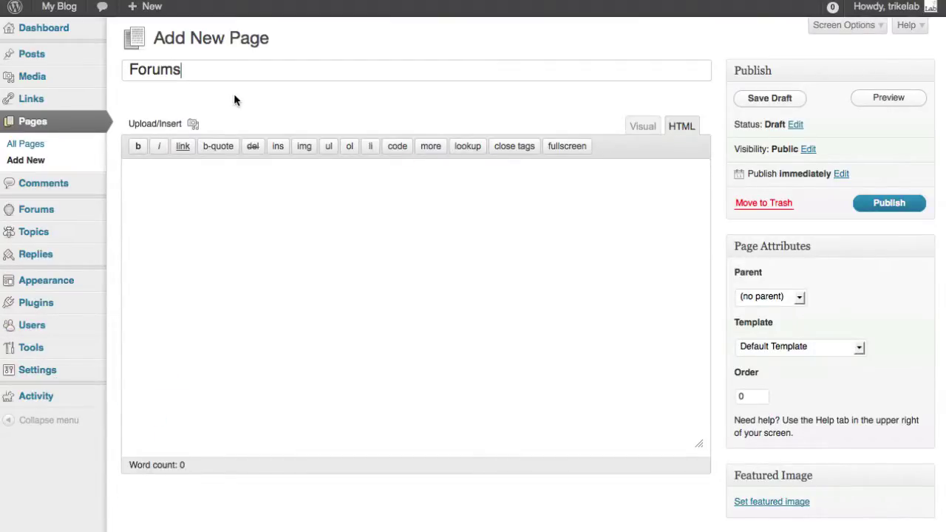
left_click(756, 351)
left_click(756, 363)
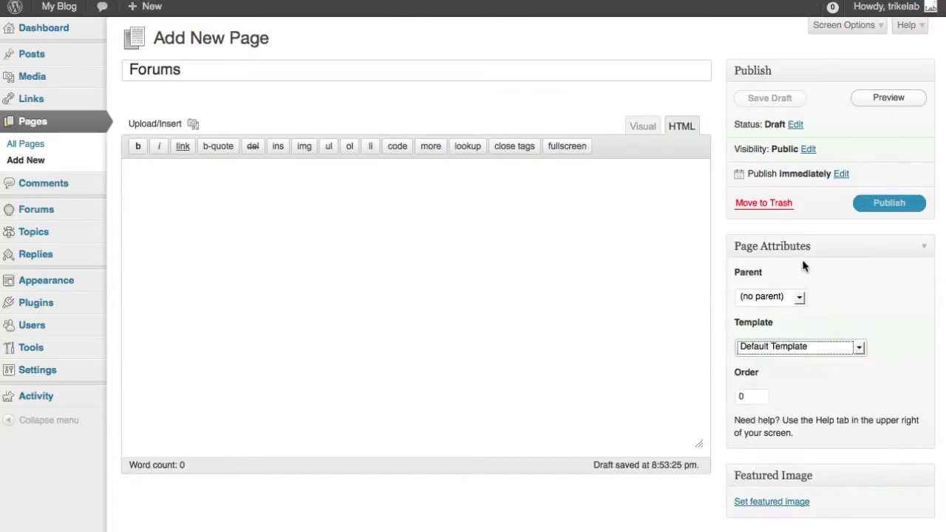
left_click(871, 210)
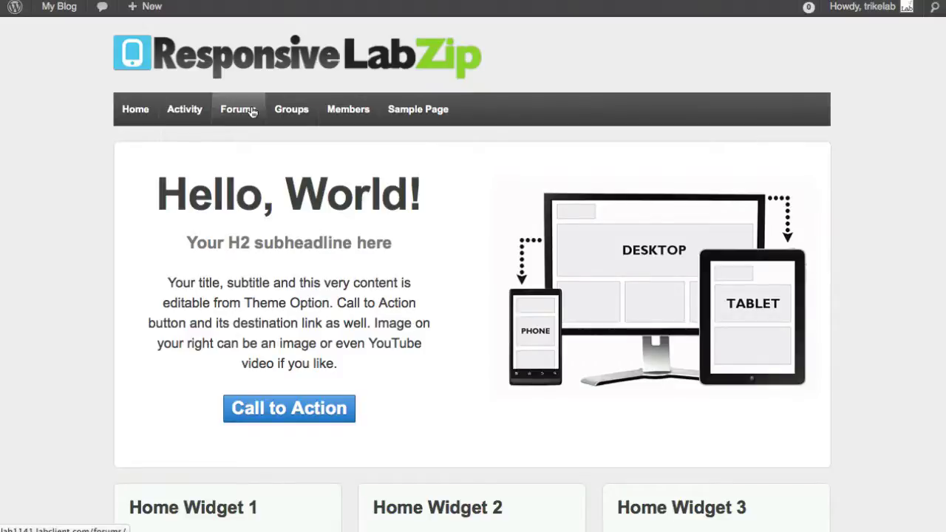
Step: Open the Forums link in the site's navigation bar
left_click(252, 111)
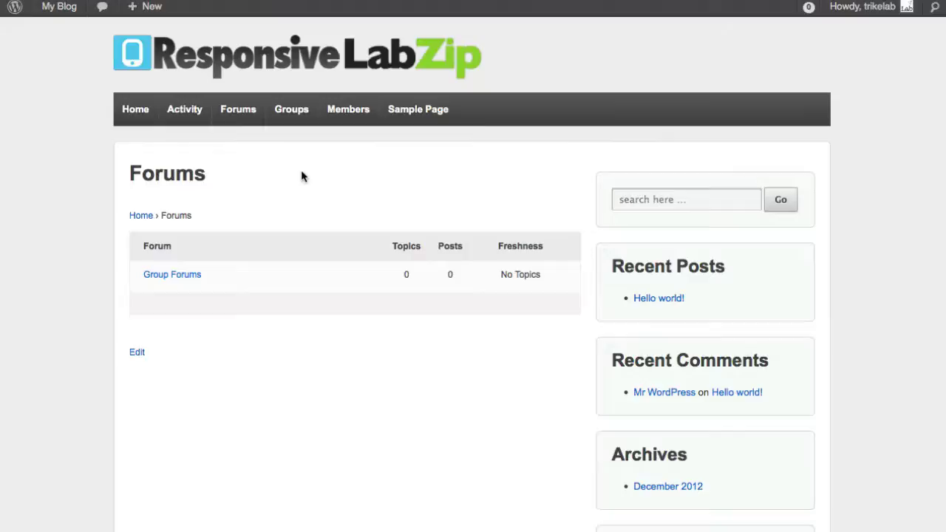
Step: Create group 'Group One' described as 'Just a group, that's all', keeping public privacy
left_click(295, 114)
left_click(522, 190)
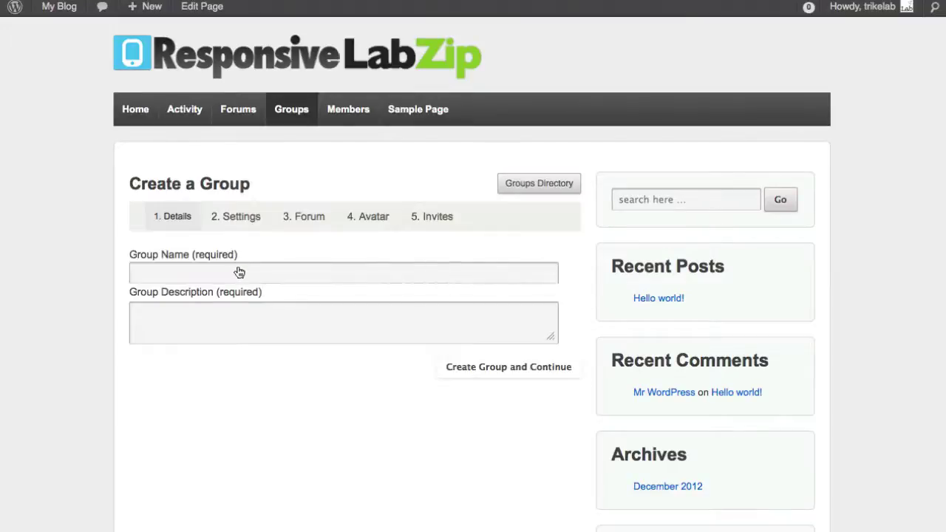
left_click(239, 271)
type("Group One")
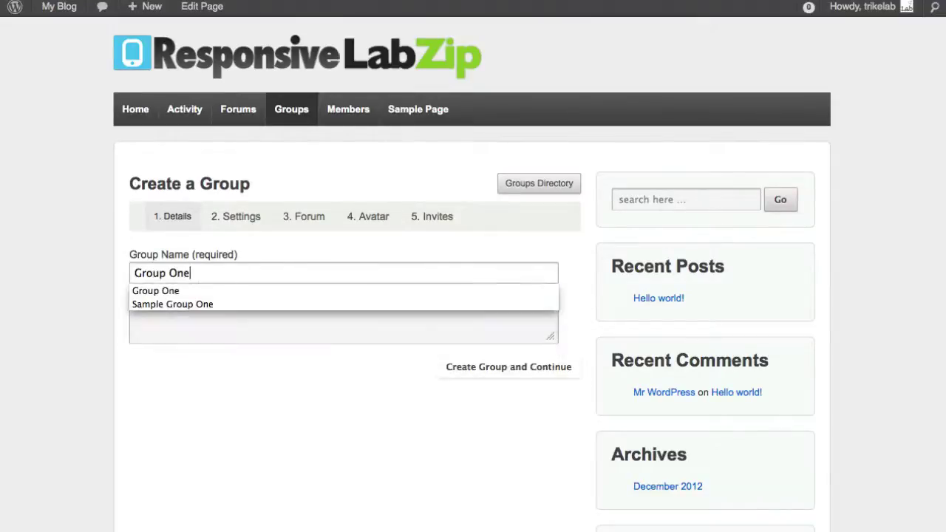
key("Tab")
type("Just a g")
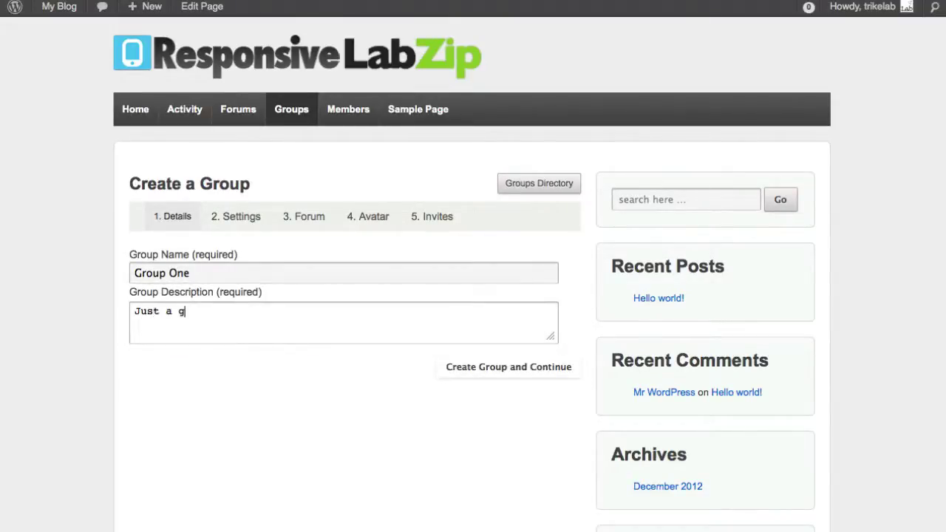
type("roup, that's all")
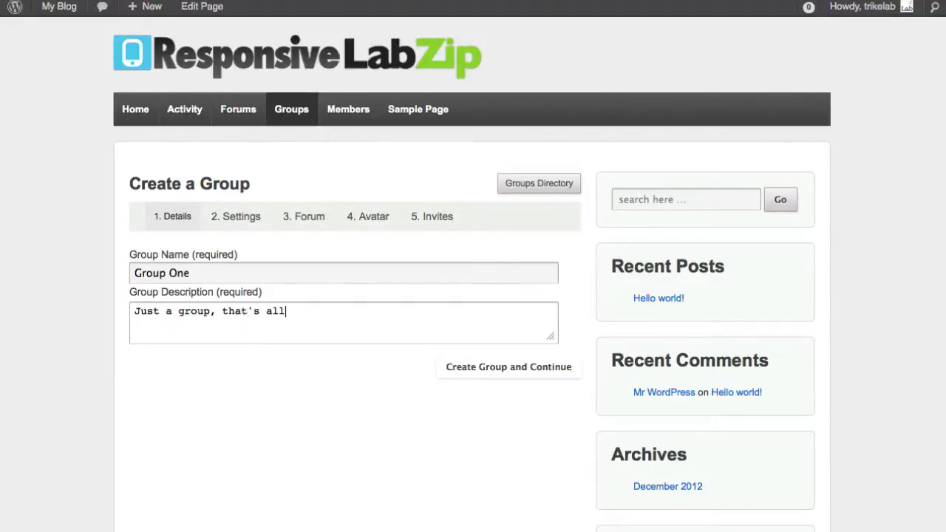
left_click(481, 379)
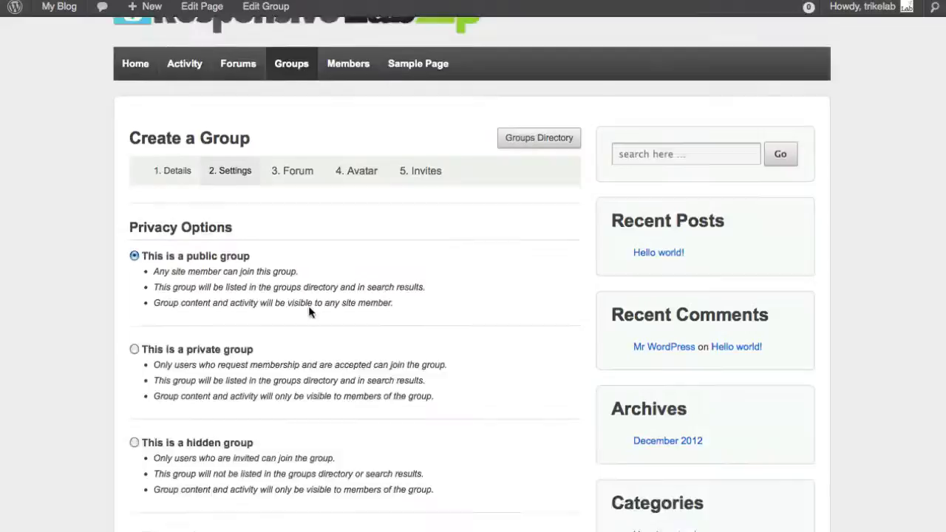
scroll(309, 312, "down", 5)
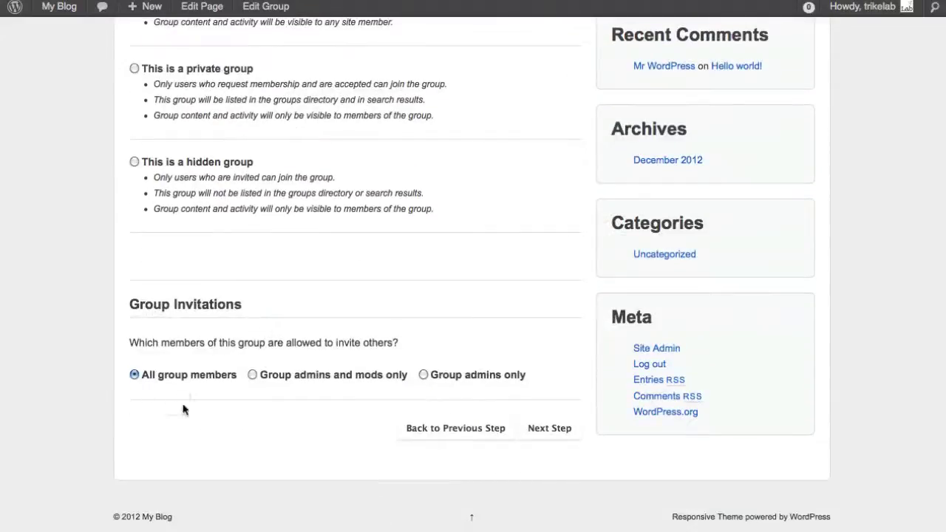
left_click(557, 439)
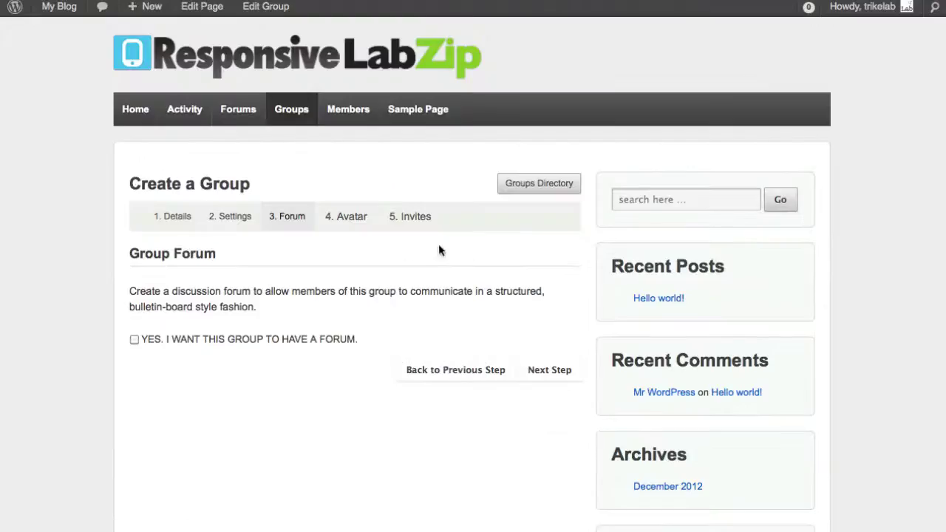
Step: Enable a group forum, skip the avatar upload, and finish creating Group One
left_click_drag(403, 338, 143, 339)
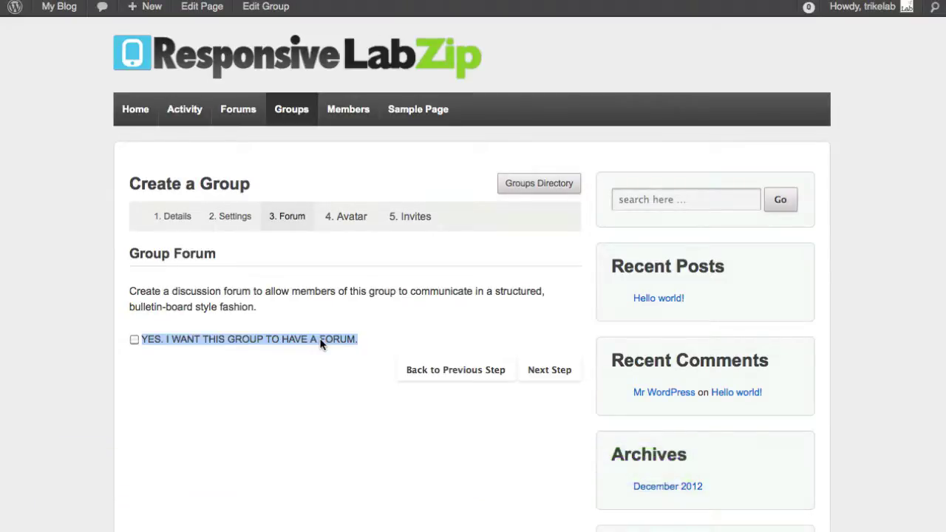
left_click(135, 340)
left_click(523, 370)
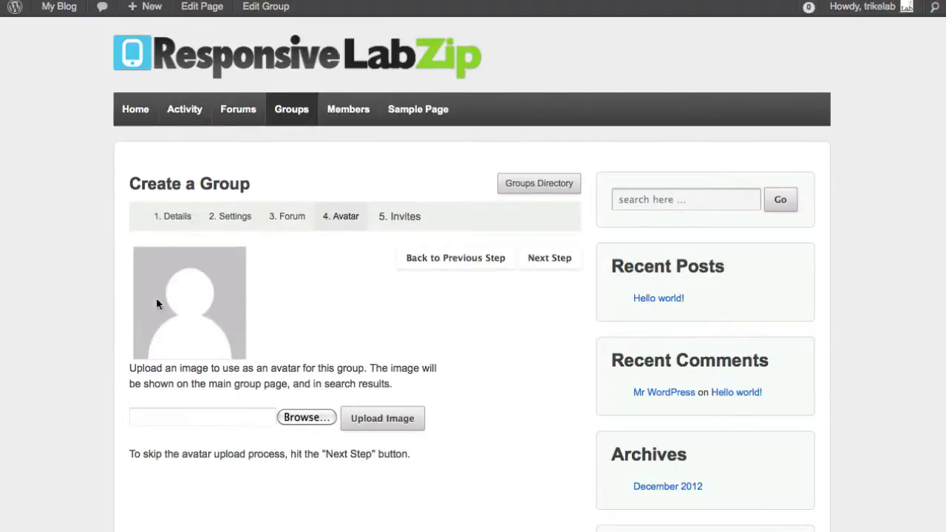
left_click(559, 262)
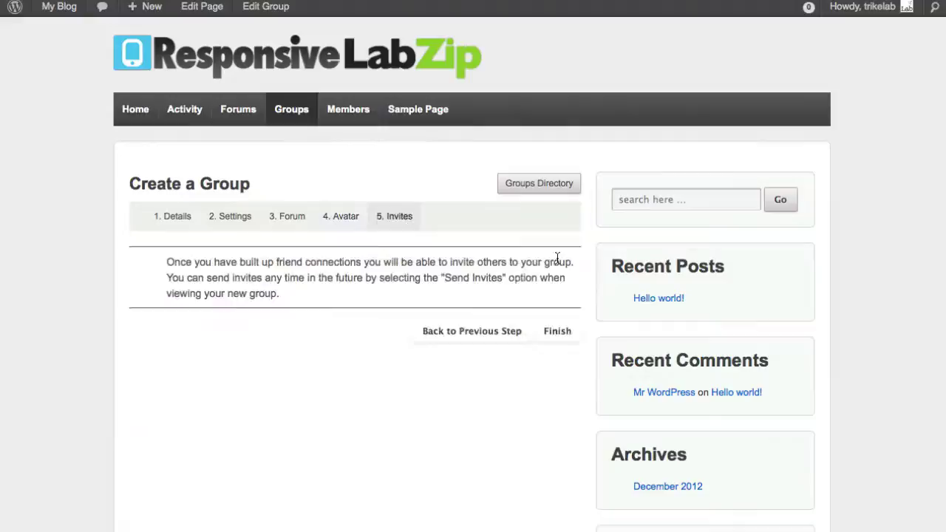
left_click(546, 342)
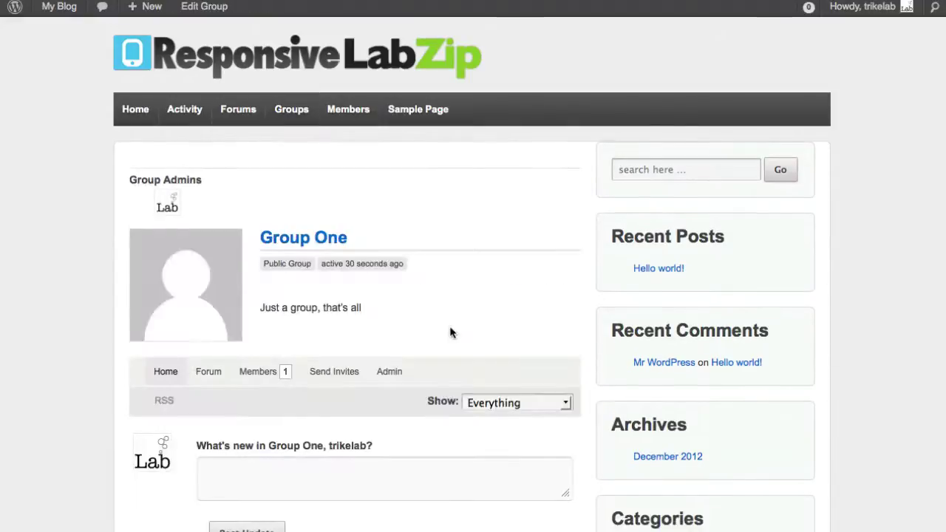
Step: Open the Forum tab in Group One's navigation
scroll(459, 314, "down", 3)
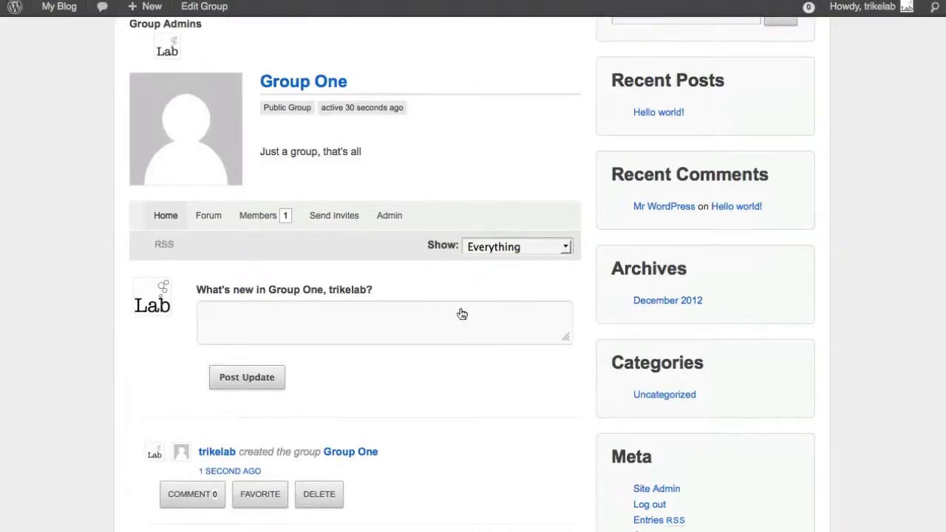
left_click(215, 220)
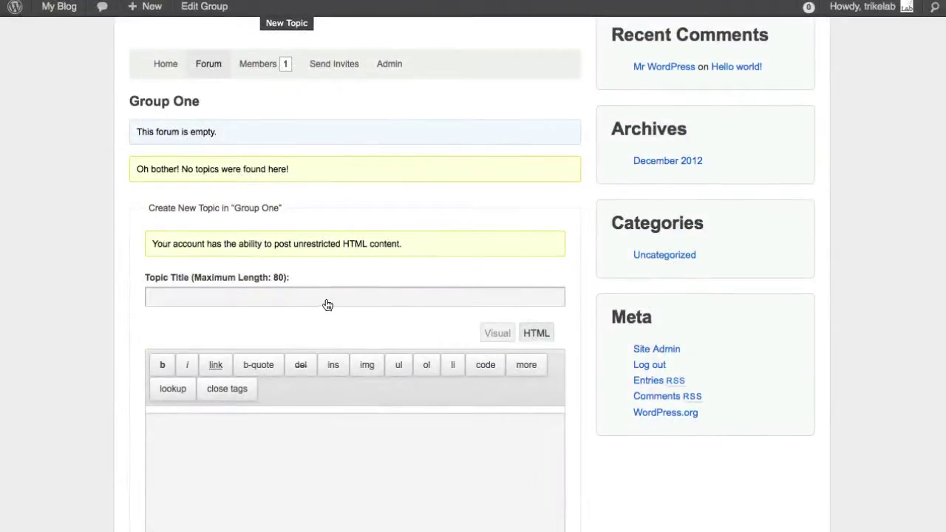
Step: Enter the topic title 'This is my first topic post in the group one forum' and body 'Oh yeah!'
left_click(327, 303)
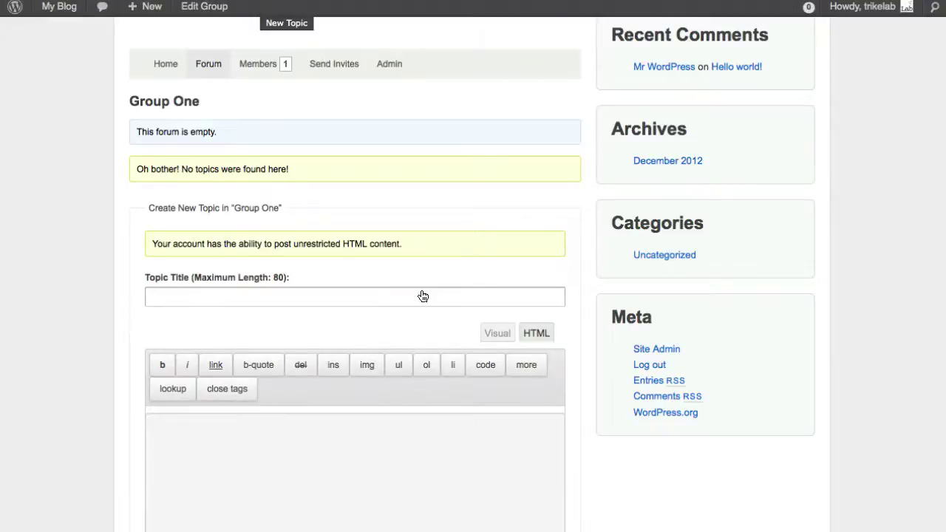
type("This is")
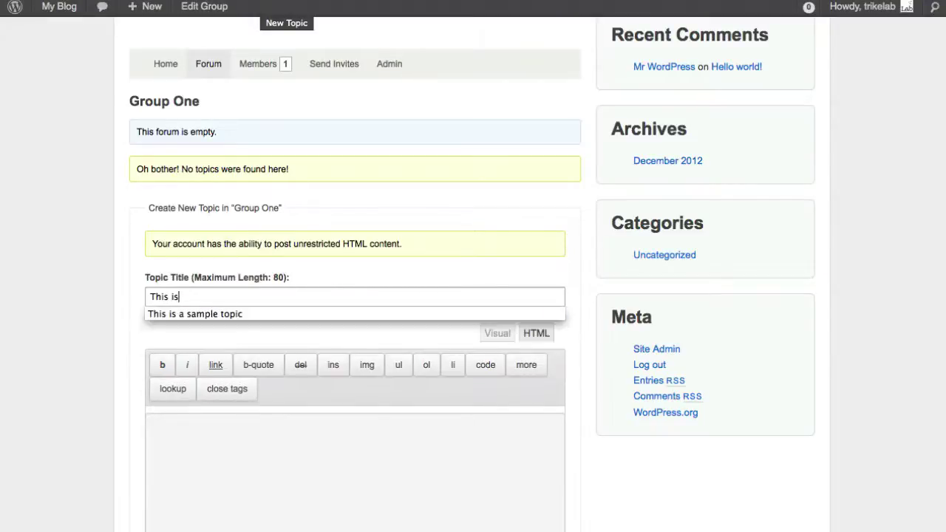
type(" my first topic ps")
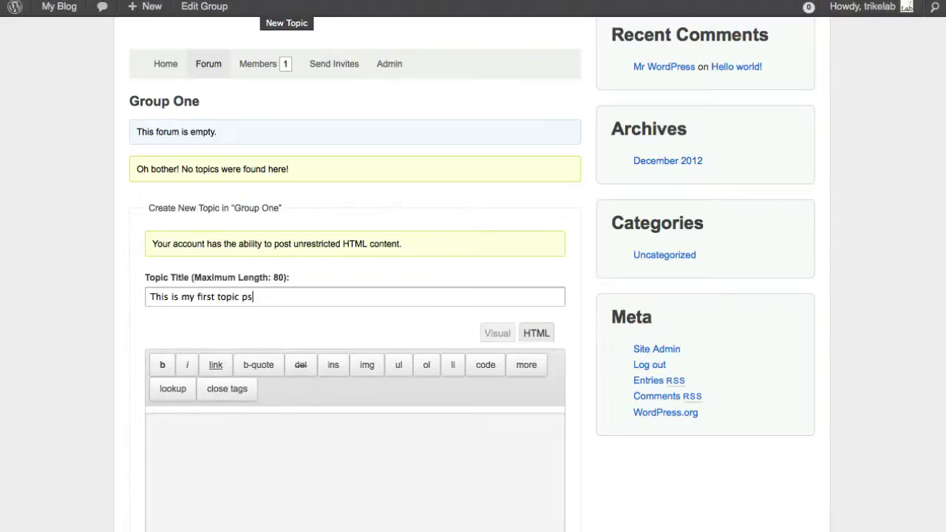
type("ost in this group one forum")
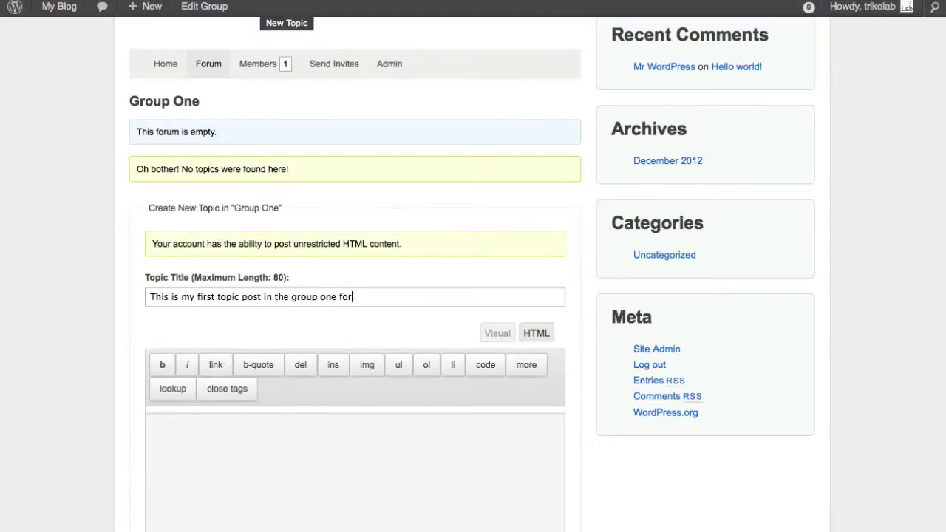
key("Tab")
type("Oh")
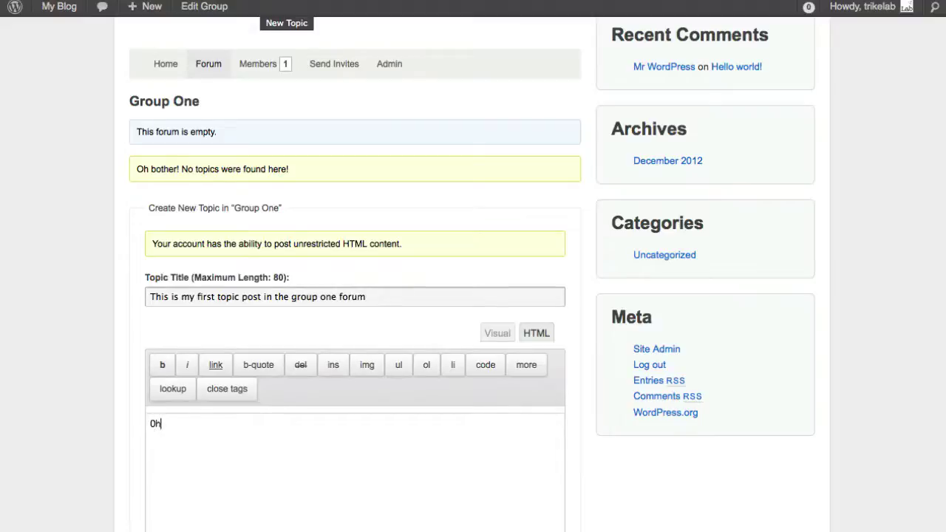
type(" yeah!...")
Step: Tag the topic 'happiness', turn on e-mail reply notifications, and submit it
scroll(343, 280, "down", 5)
left_click(340, 284)
type("happiness")
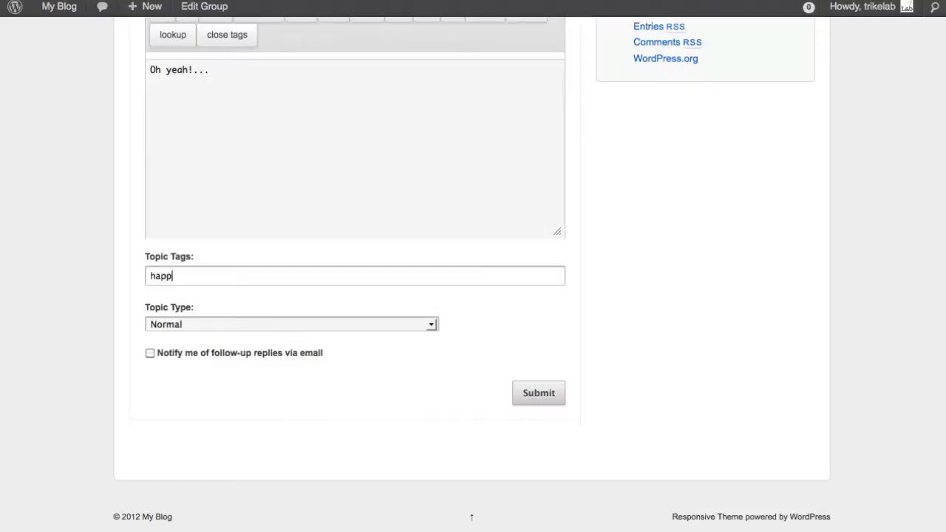
left_click(395, 328)
left_click(395, 328)
left_click(256, 354)
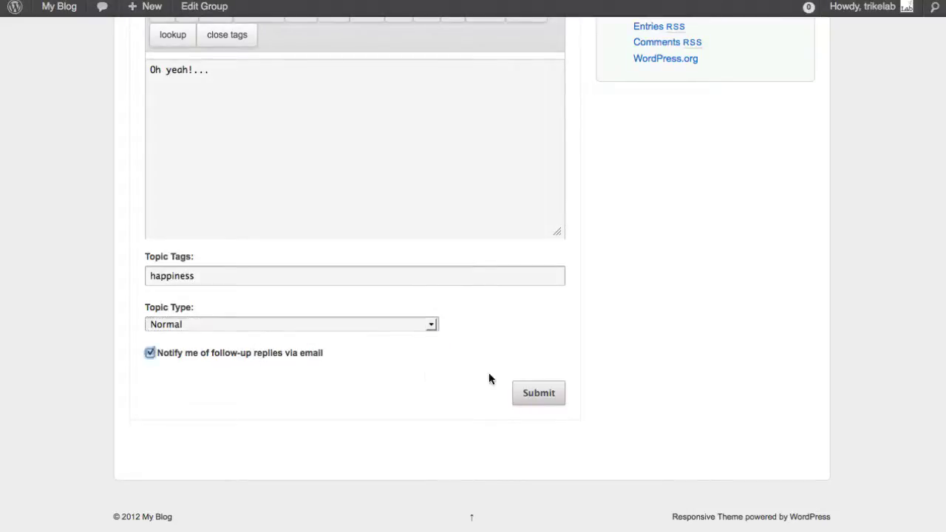
left_click(537, 398)
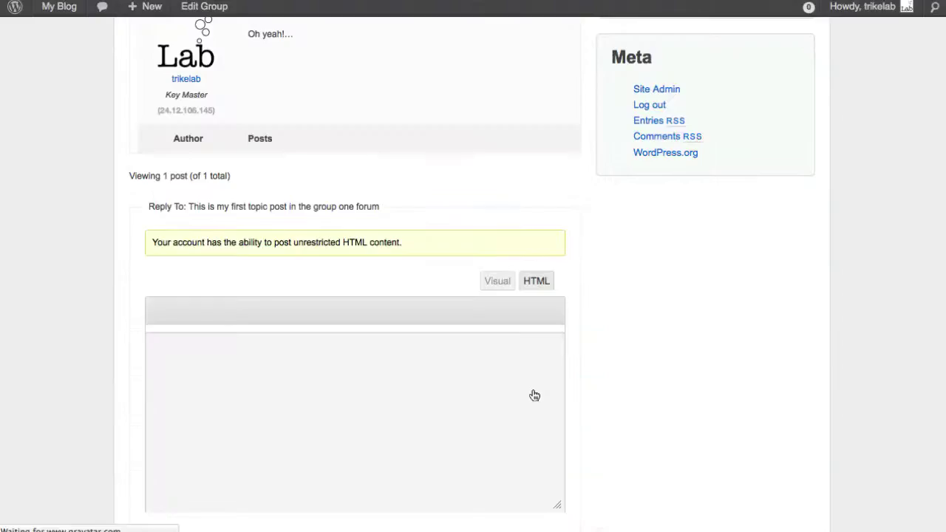
Step: View the site's forum list, showing Group One under Group Forums with 1 topic
scroll(535, 385, "up", 5)
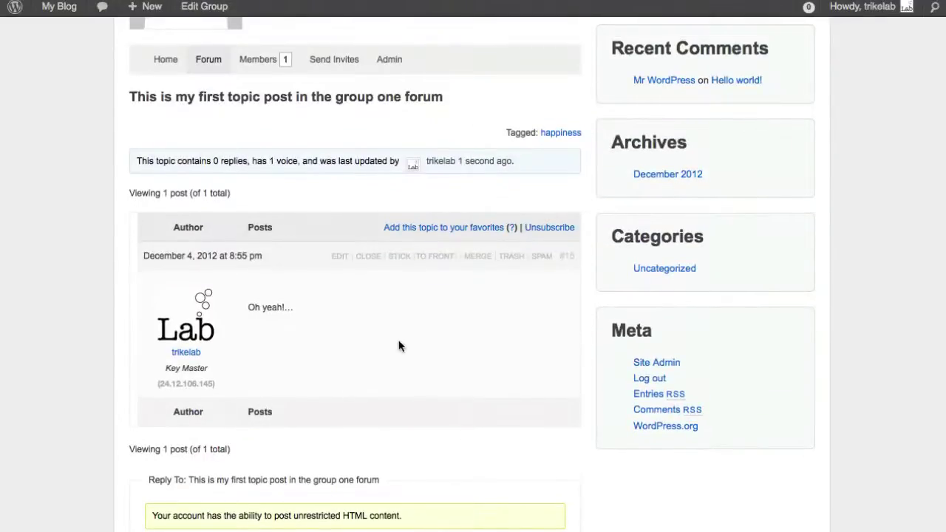
scroll(399, 345, "up", 5)
scroll(440, 311, "up", 1)
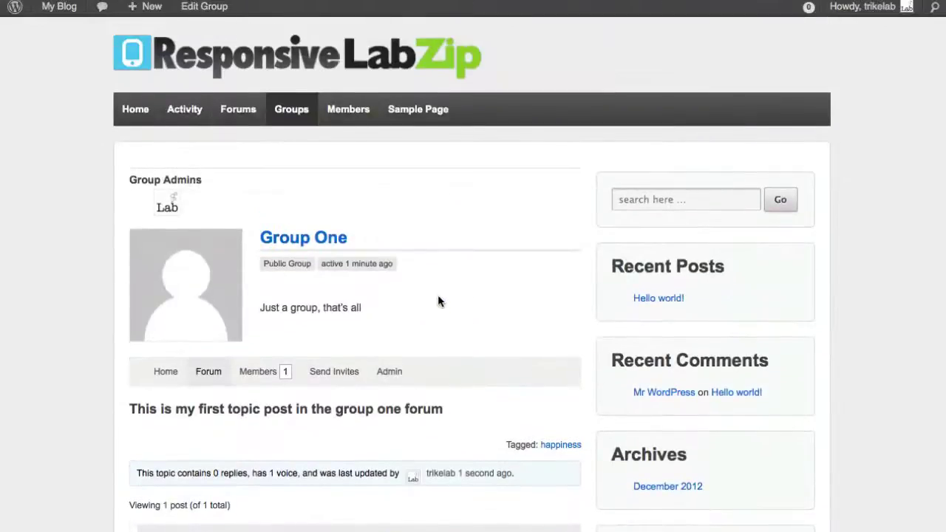
left_click(254, 116)
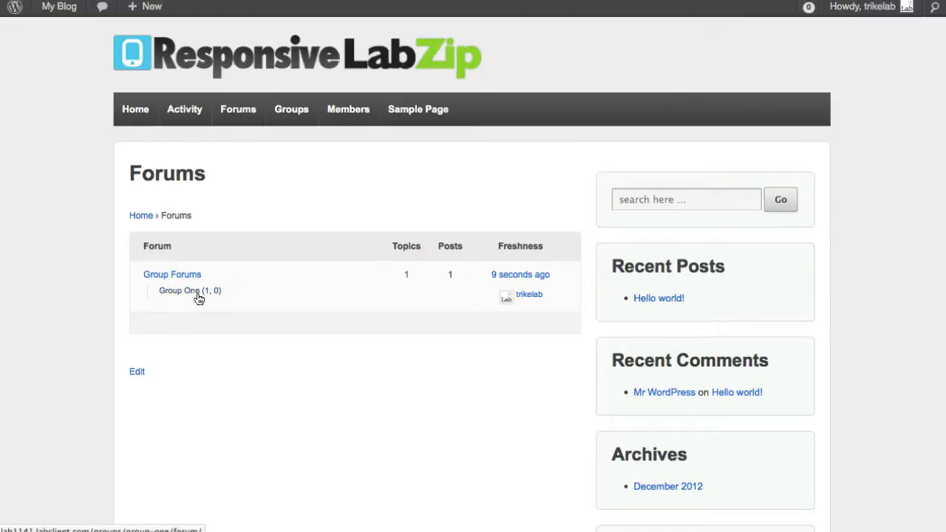
mouse_move(139, 15)
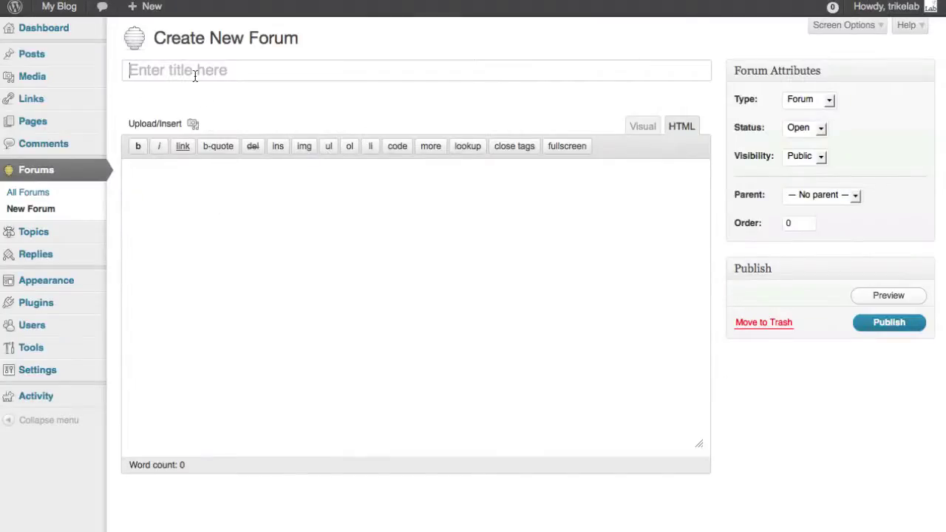
Step: Enter forum title 'This is NOT a group Forum, but it's still cool...' and description 'oh yeah again.'
type("This is ")
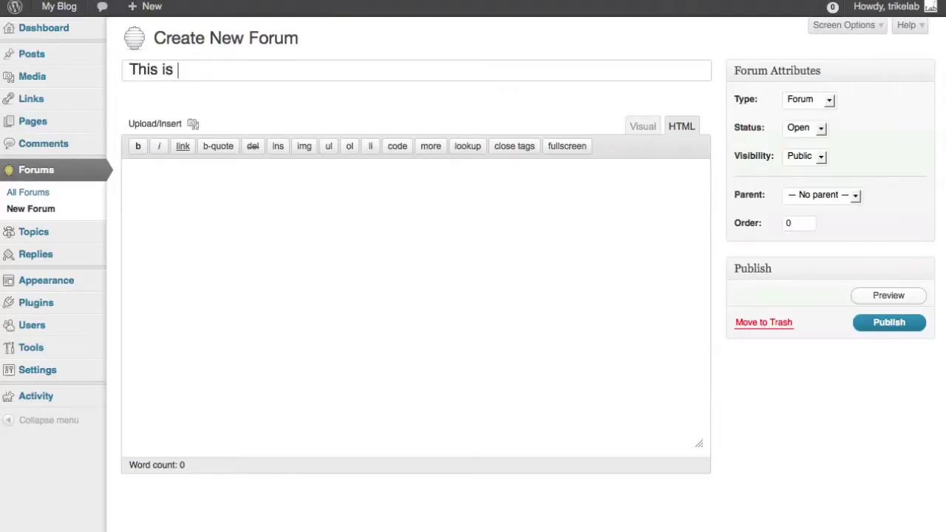
type("NOT a group Fir")
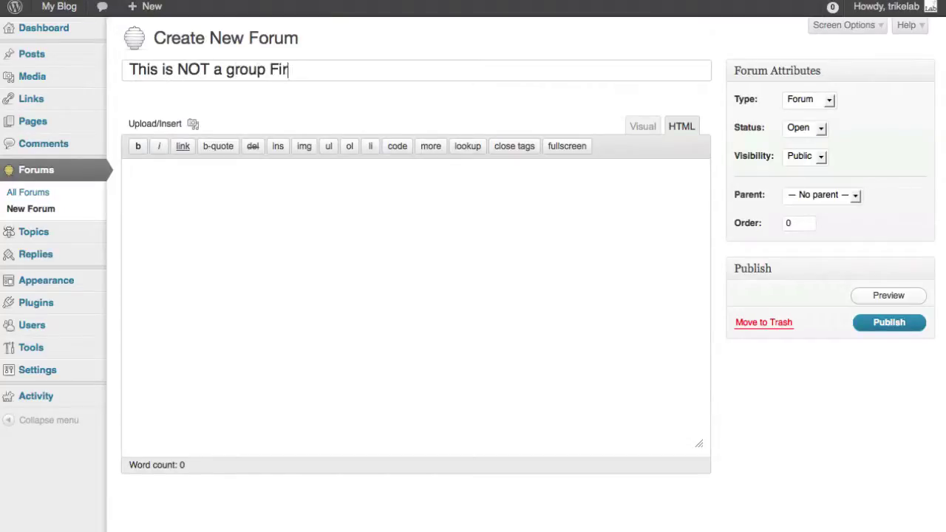
key("BackSpace")
key("BackSpace")
type("orum, but it's still ")
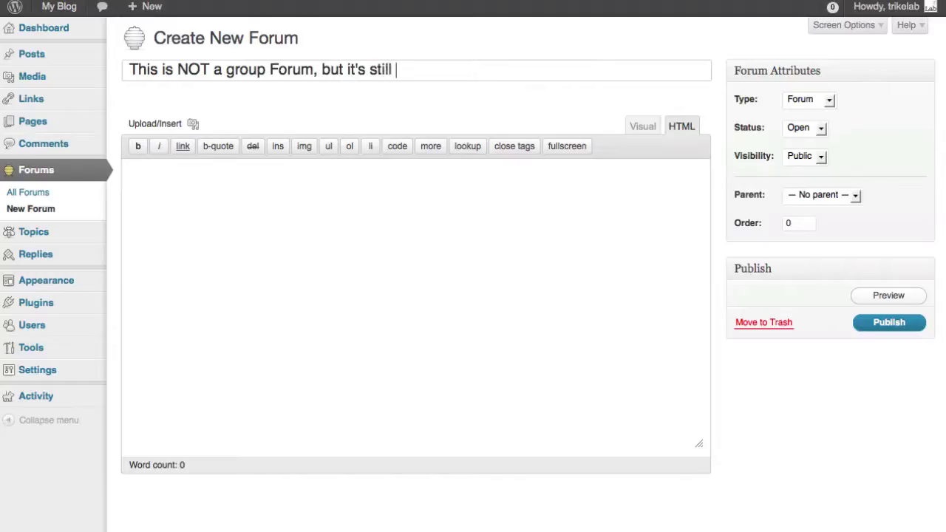
type("cool...")
key("Tab")
type("o")
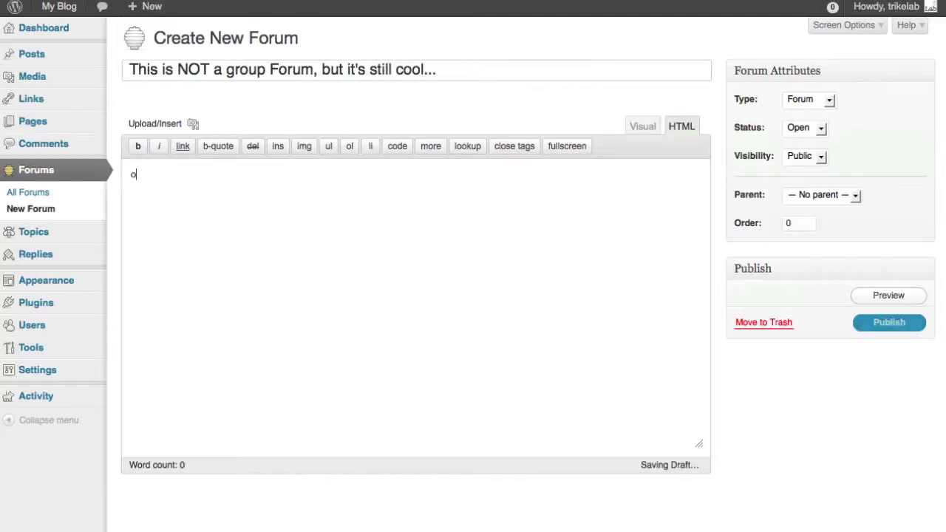
type("h yeah again...")
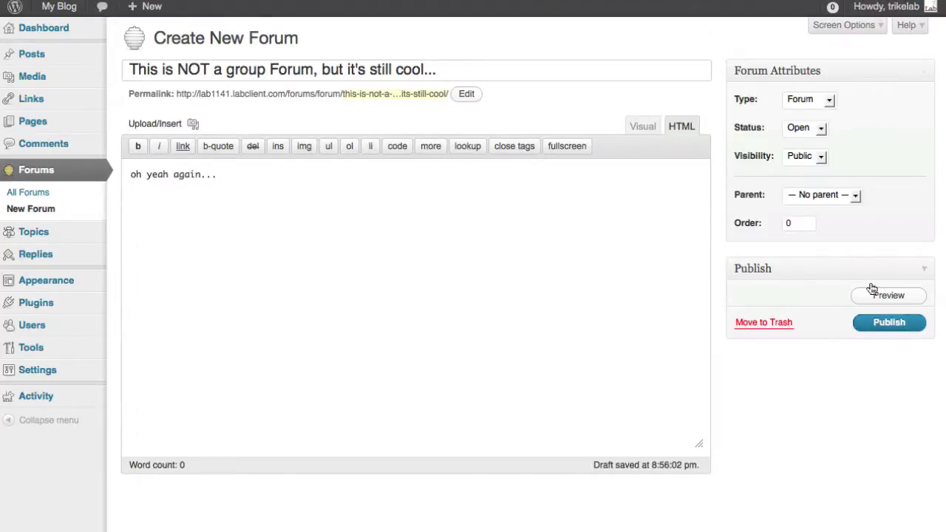
Step: Publish the forum with no parent and view it on the site
left_click(831, 196)
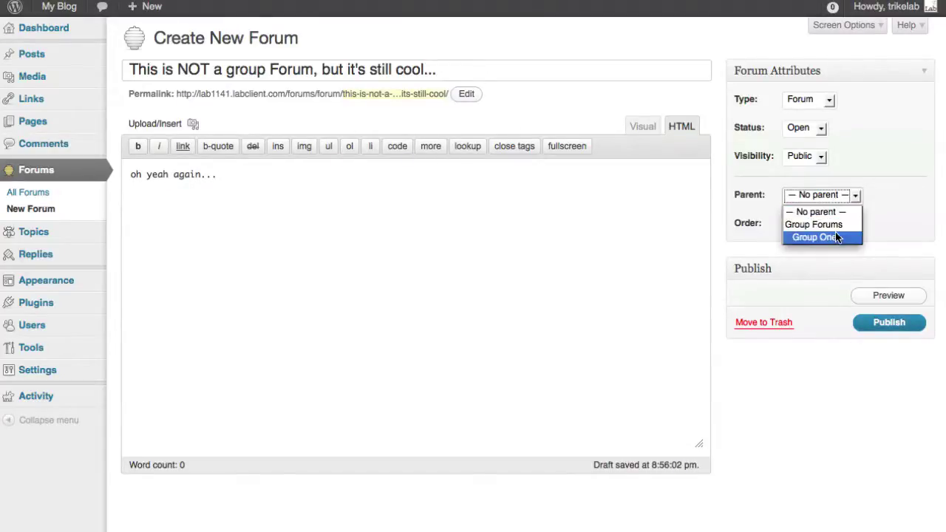
left_click(831, 212)
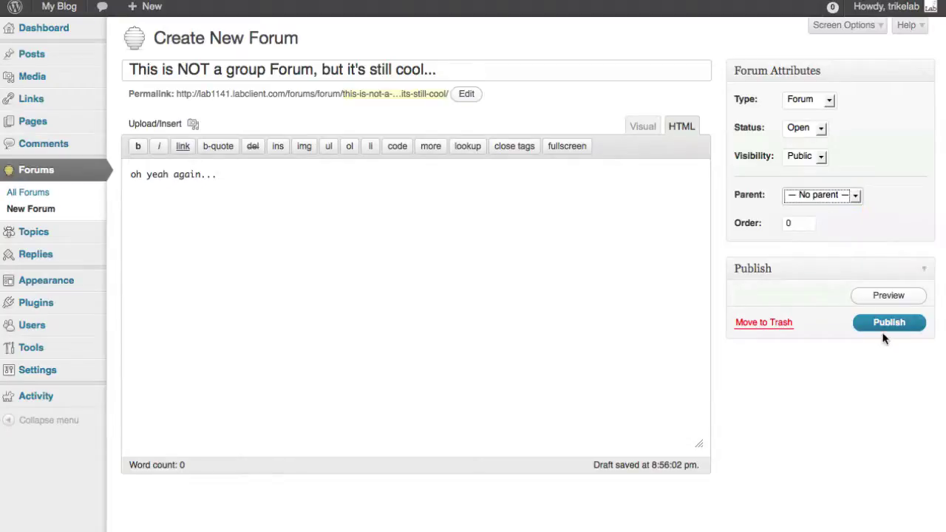
left_click(884, 325)
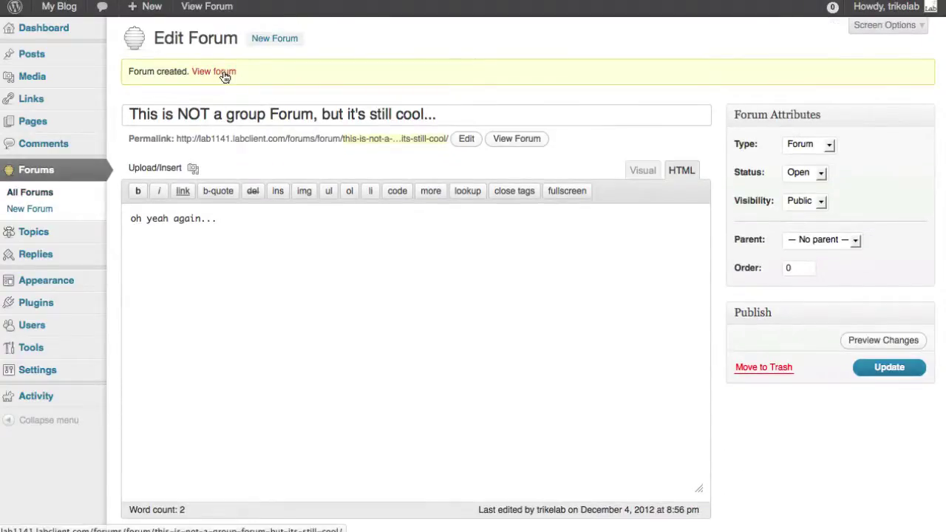
left_click(224, 74)
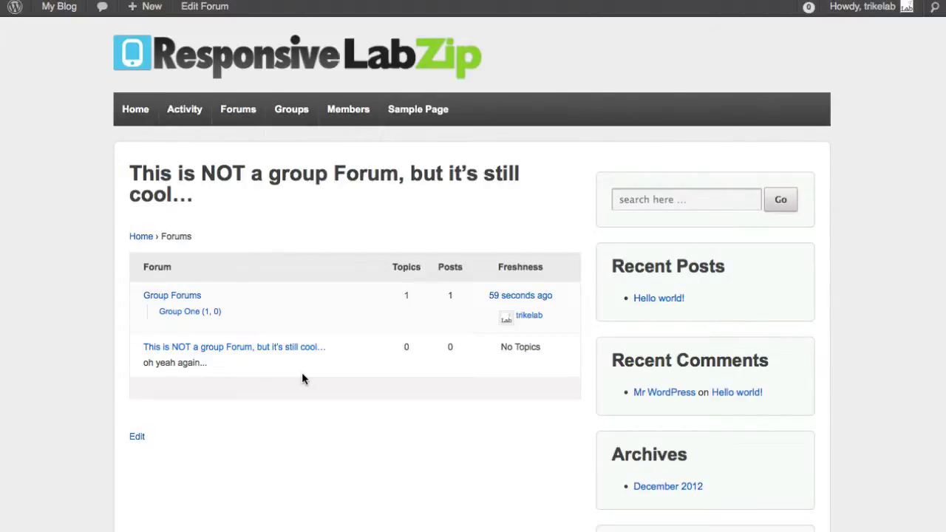
Step: Open Group One's forum from the index and scroll through its topic list
left_click(195, 315)
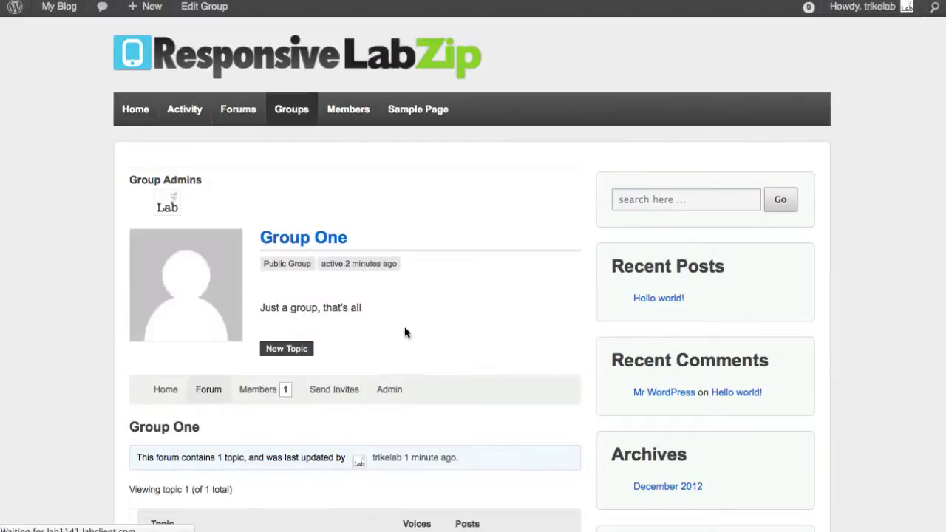
scroll(421, 332, "down", 5)
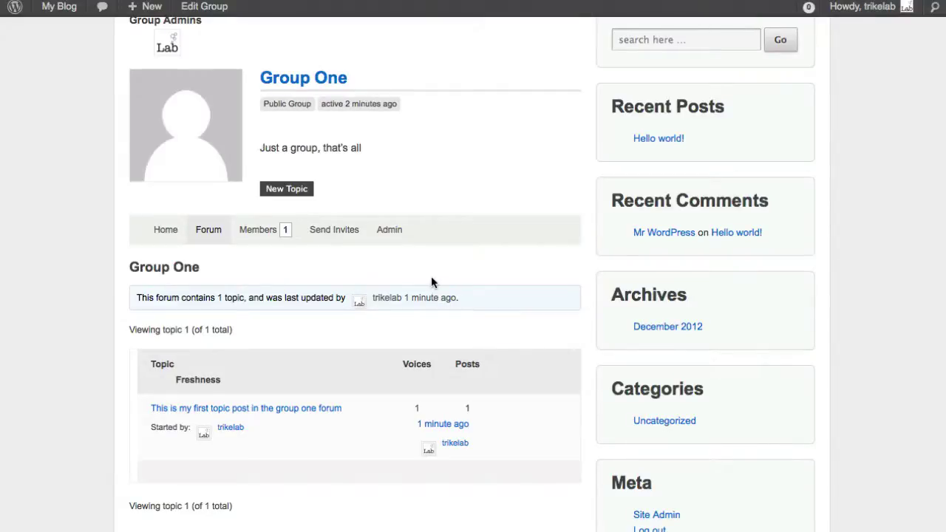
scroll(452, 291, "up", 3)
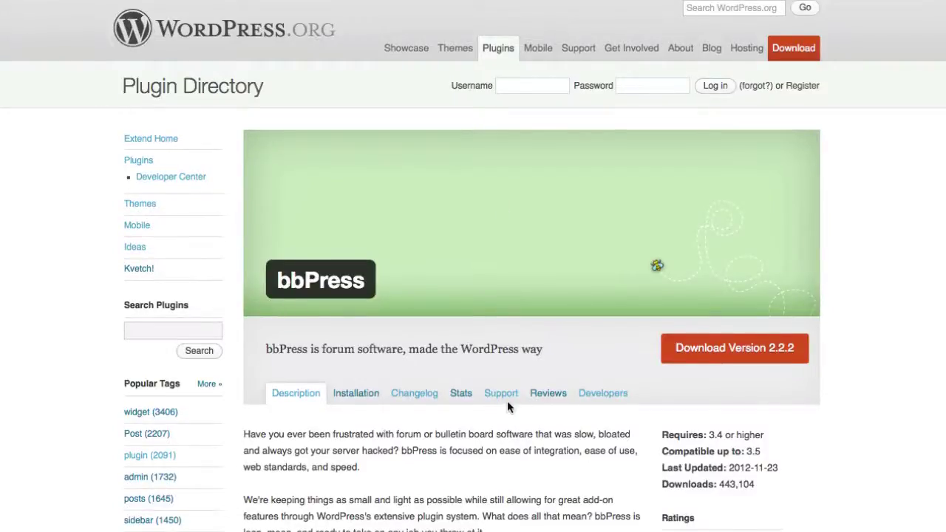
Step: Find and read the [bbp-forum-index] entry on the bbPress Codex Shortcodes page
type("bb")
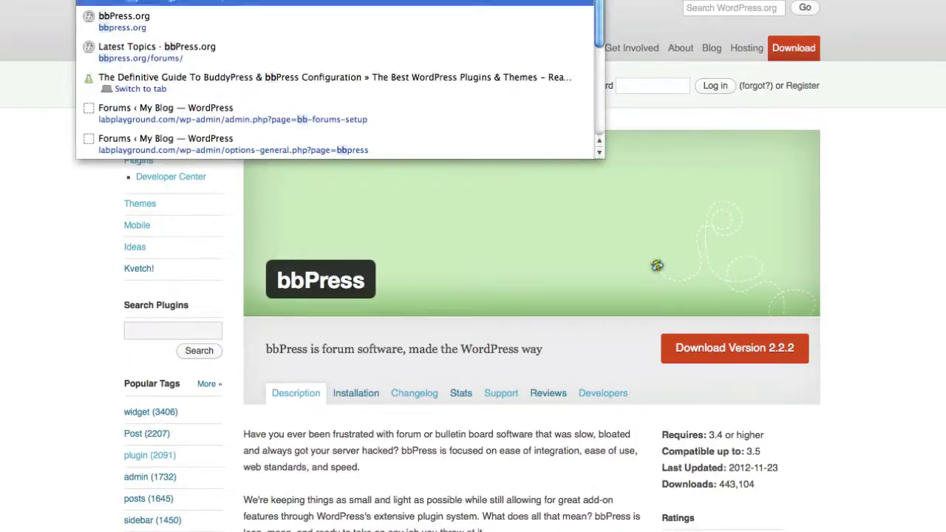
key("Return")
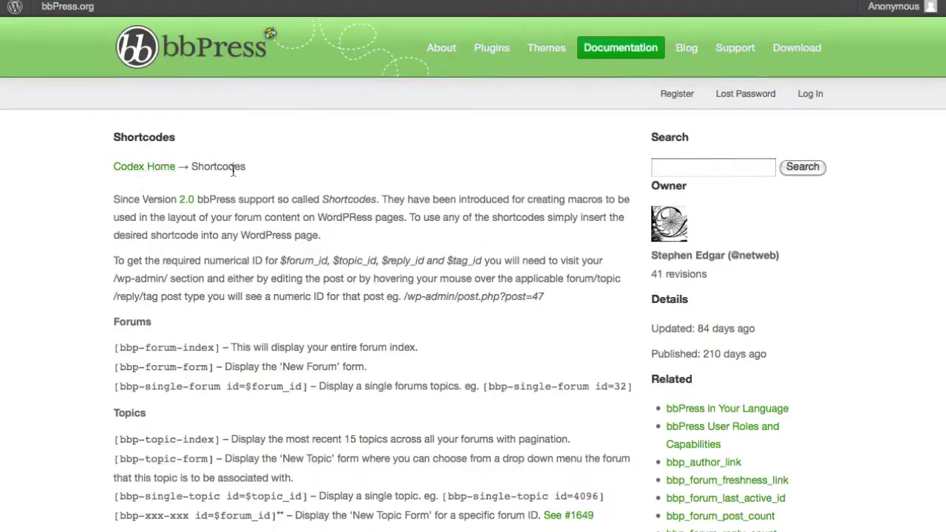
scroll(308, 362, "down", 1)
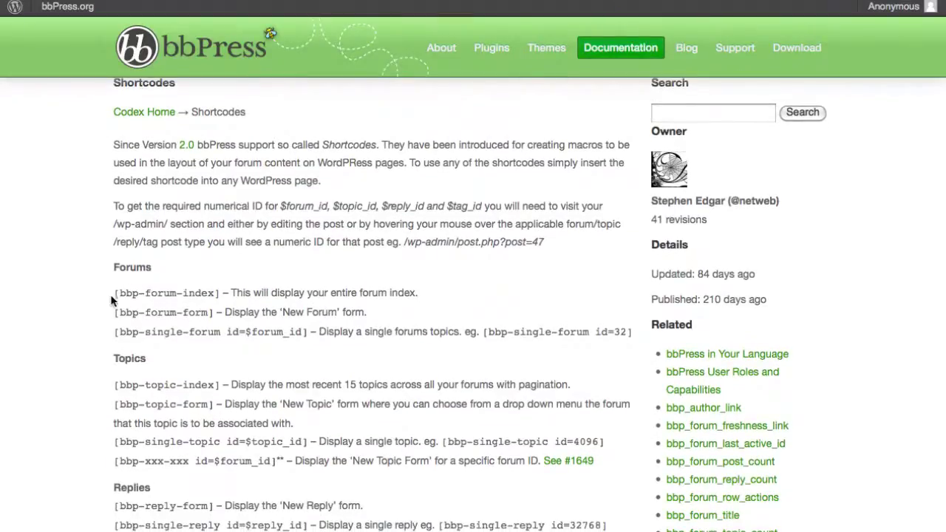
mouse_move(112, 300)
left_mouse_down()
mouse_move(173, 296)
mouse_move(113, 294)
left_mouse_up()
key("ctrl+c")
left_click(197, 283)
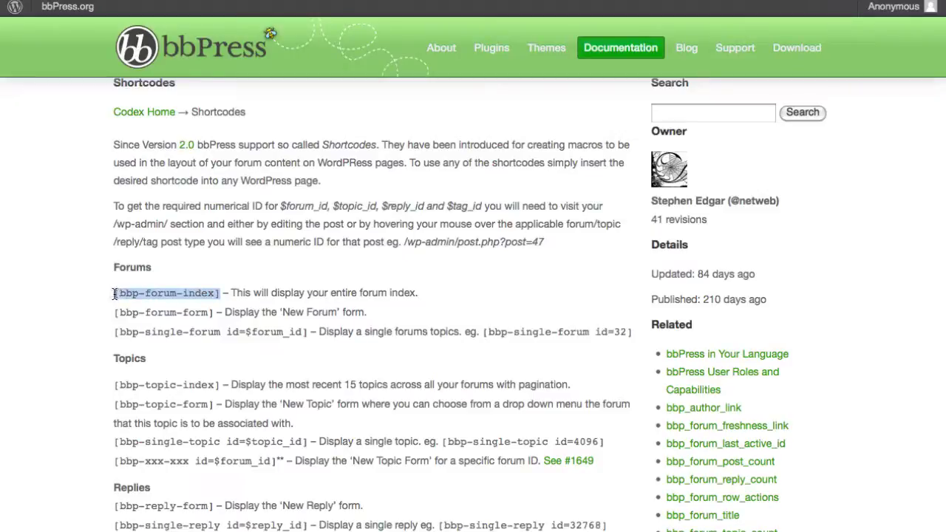
left_click(269, 253)
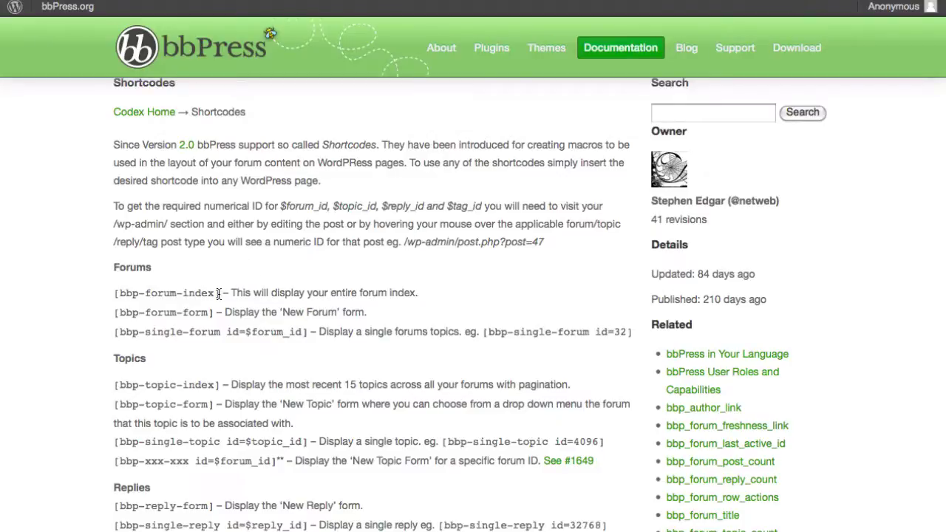
left_click_drag(229, 293, 441, 291)
left_click(441, 290)
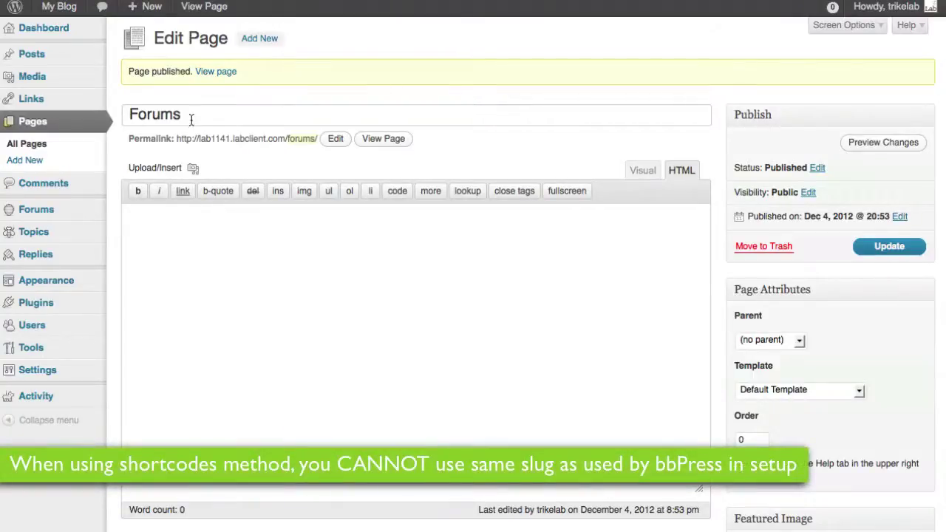
Step: Retitle the Forums page 'Shortcode Forums' with slug shortcode-forums and update it
left_click_drag(191, 119, 99, 114)
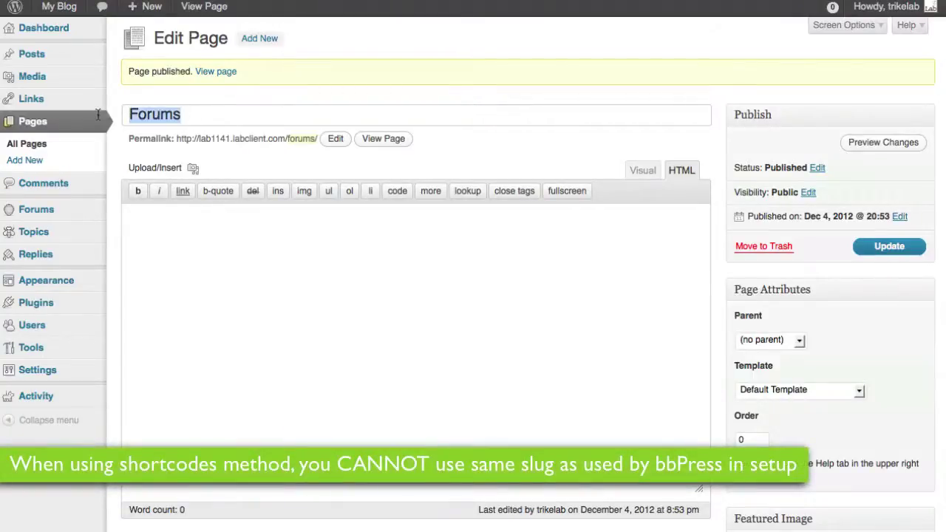
left_click(272, 92)
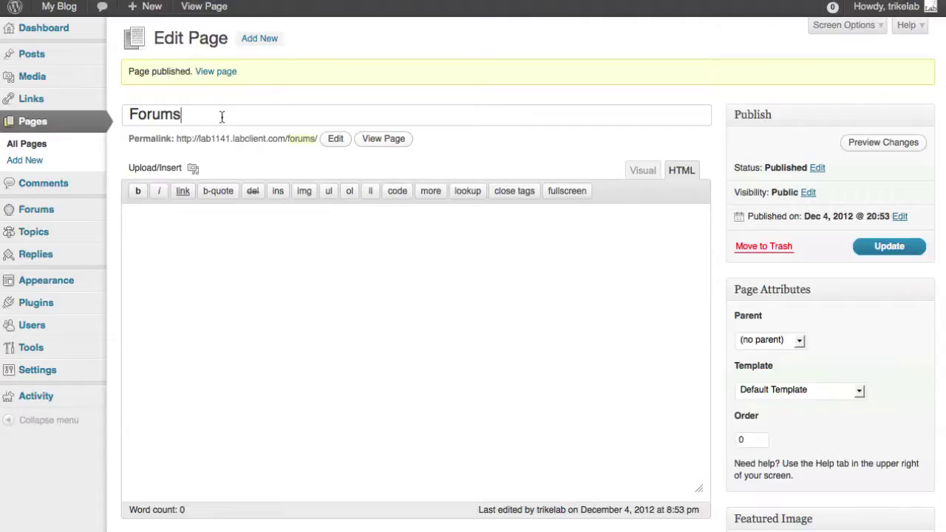
key("super+Left")
type("Shortcode")
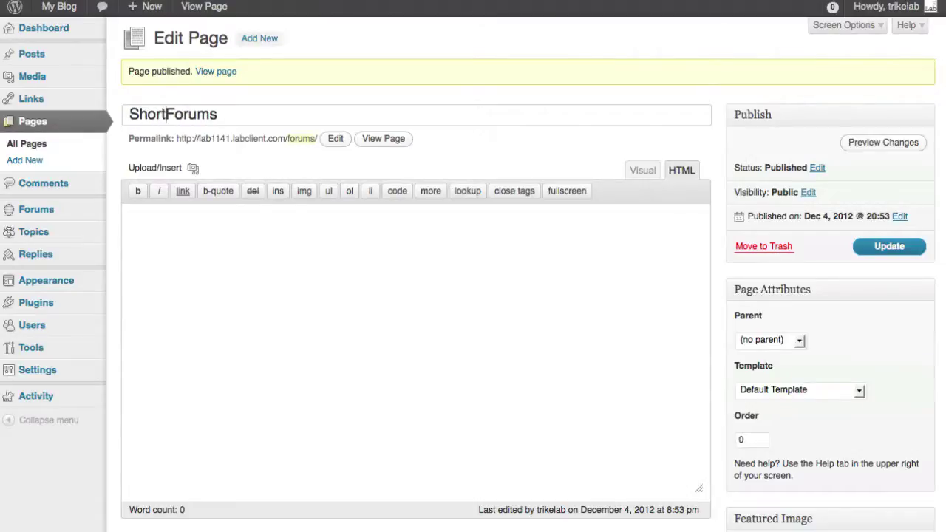
left_click(336, 139)
key("BackSpace")
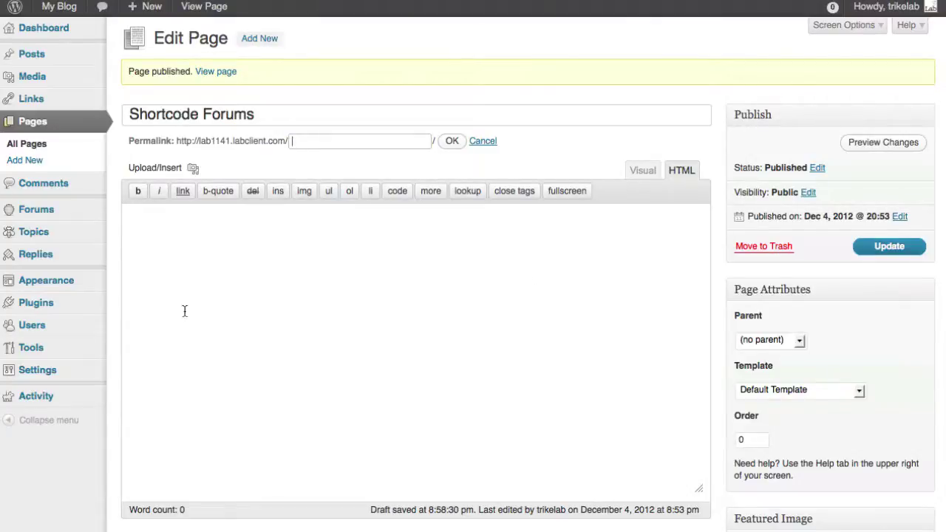
mouse_move(37, 370)
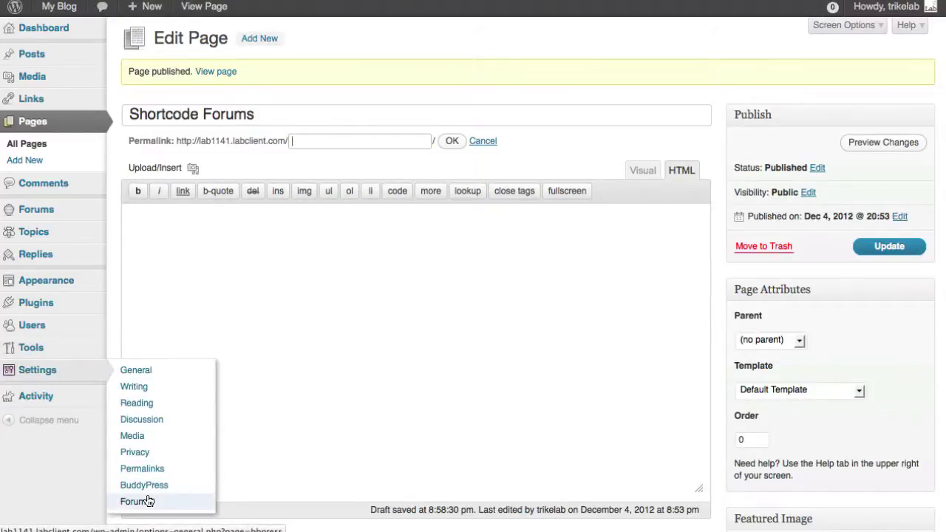
left_click(452, 144)
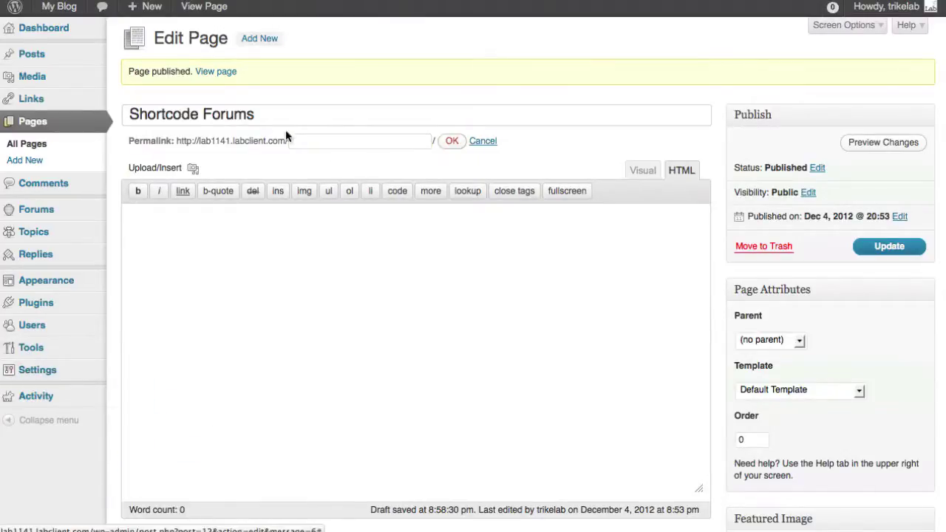
left_click(884, 250)
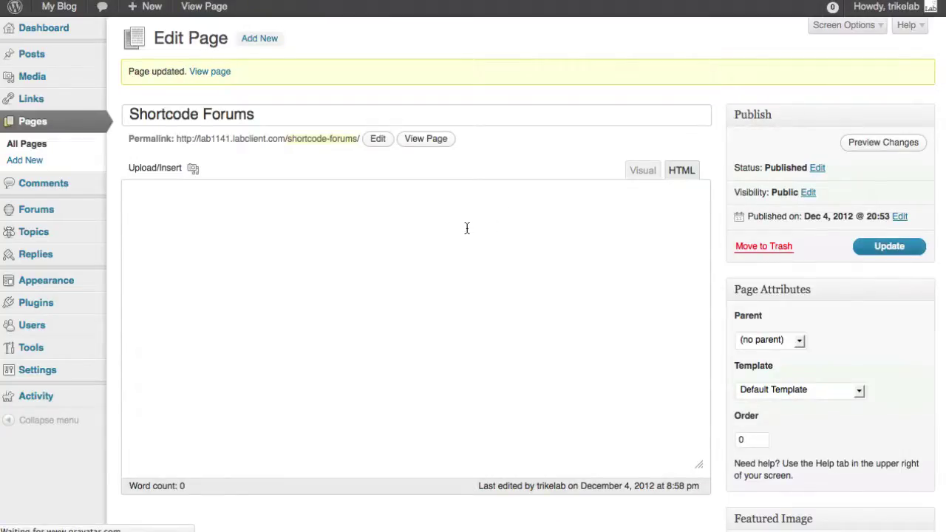
Step: Paste [bbp-forum-index] into the page body in Visual mode and update
left_click(643, 174)
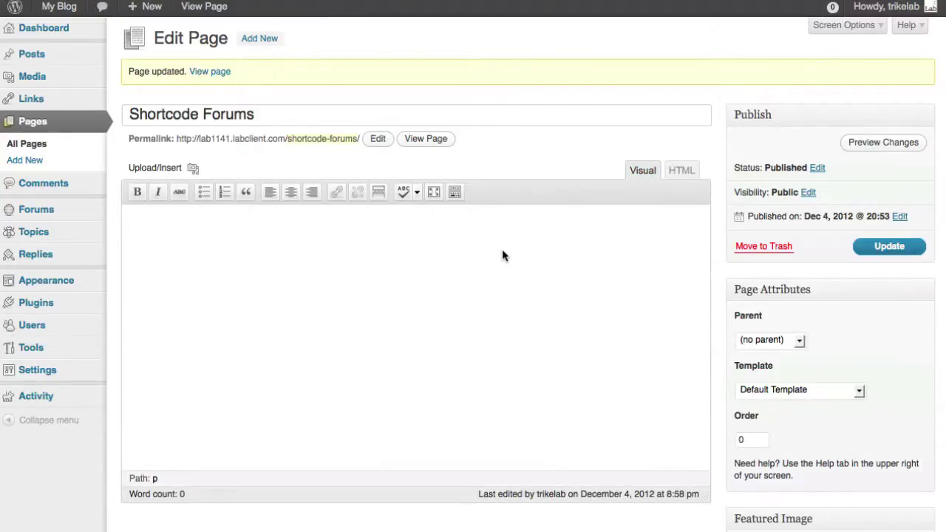
key("ctrl+v")
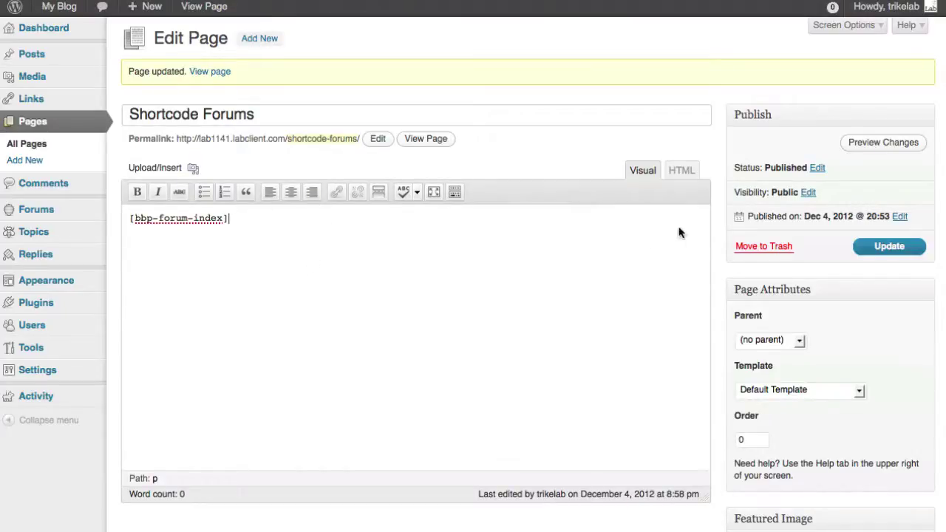
left_click(892, 248)
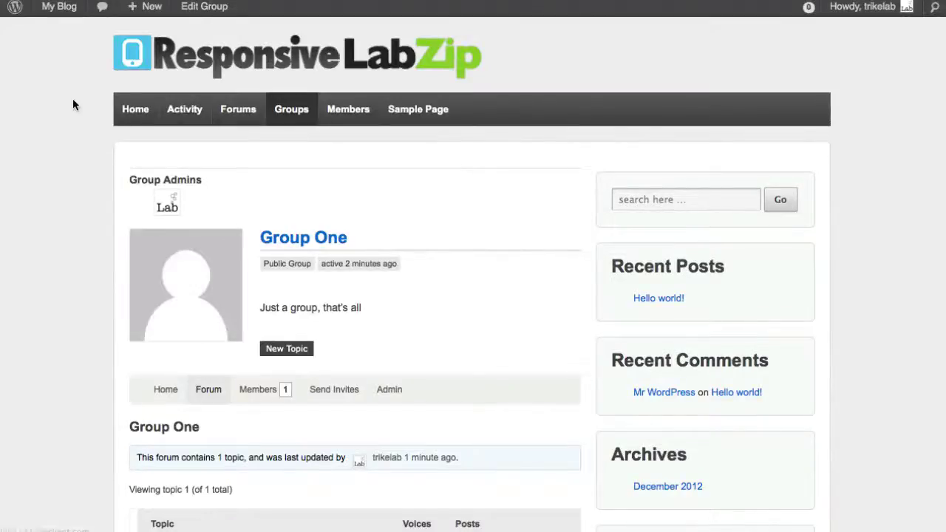
Step: Reload the site and view the Shortcode Forums page showing the forum index
right_click(4, 117)
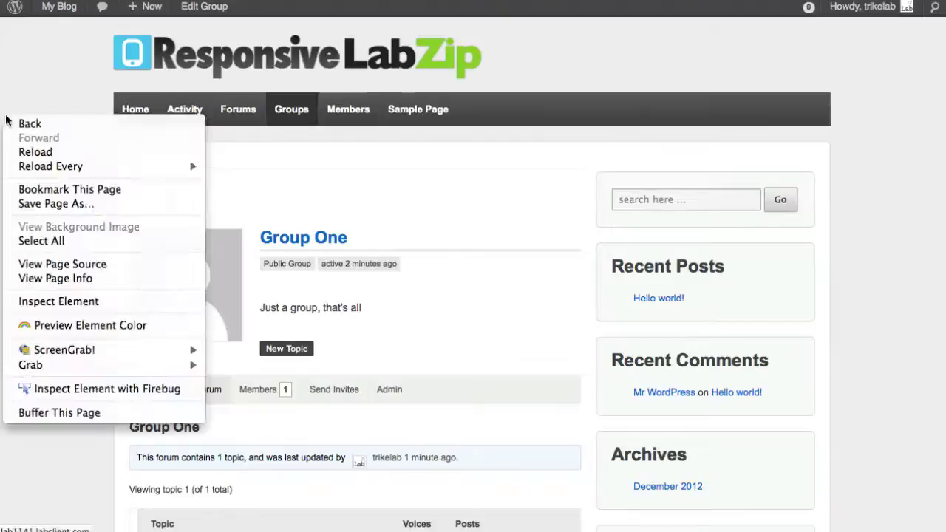
left_click(36, 152)
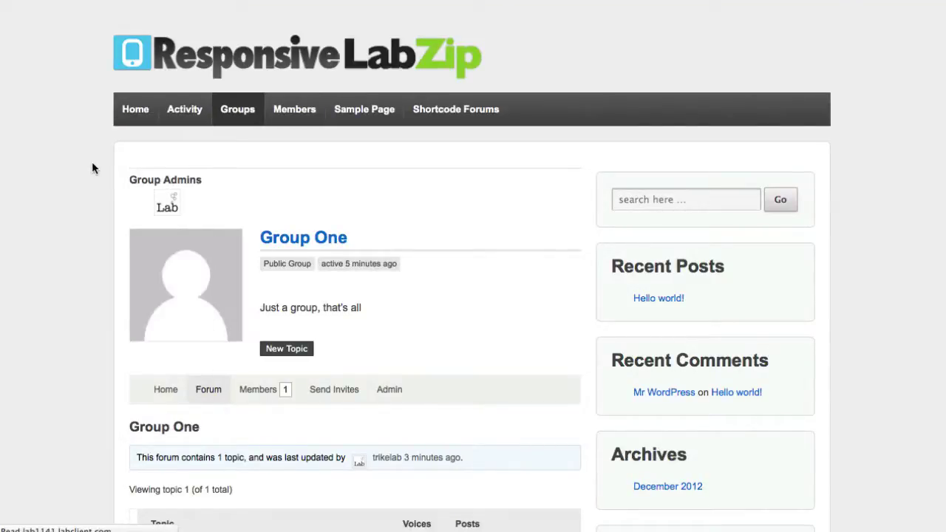
left_click(442, 111)
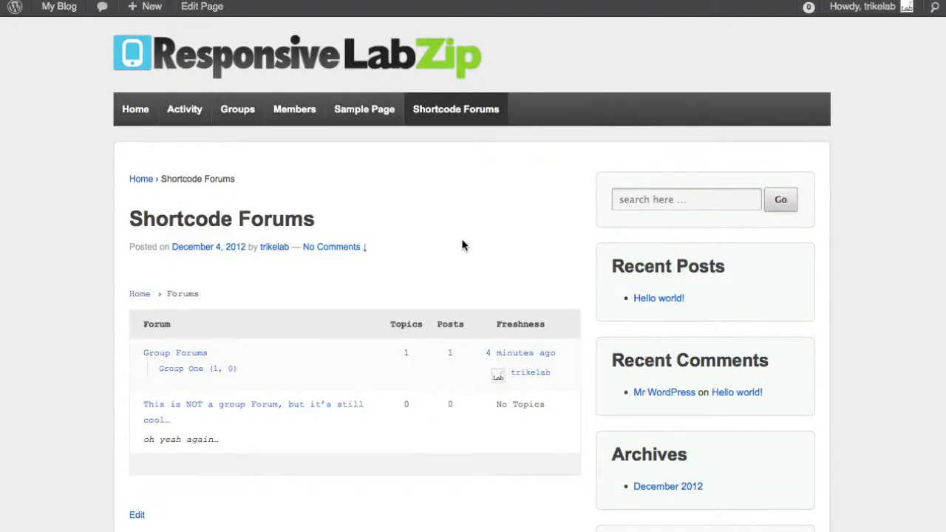
scroll(488, 252, "down", 1)
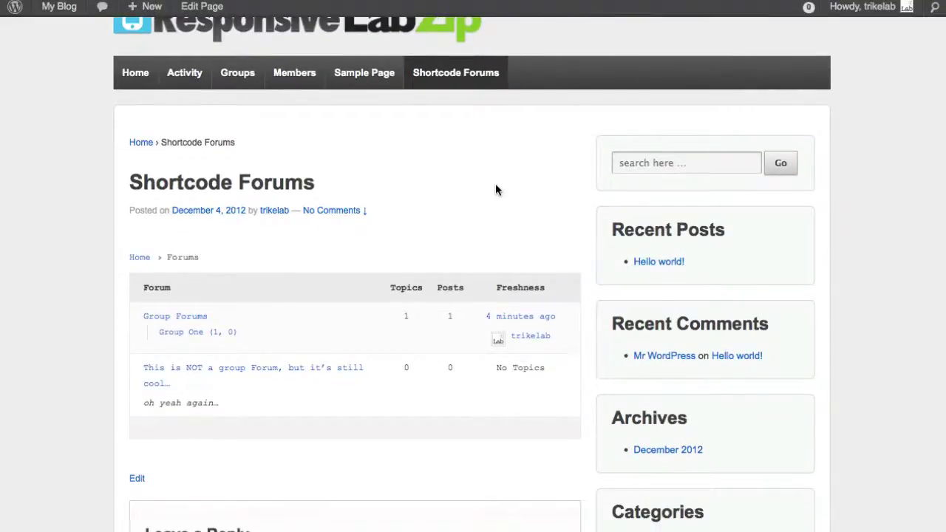
scroll(496, 190, "up", 1)
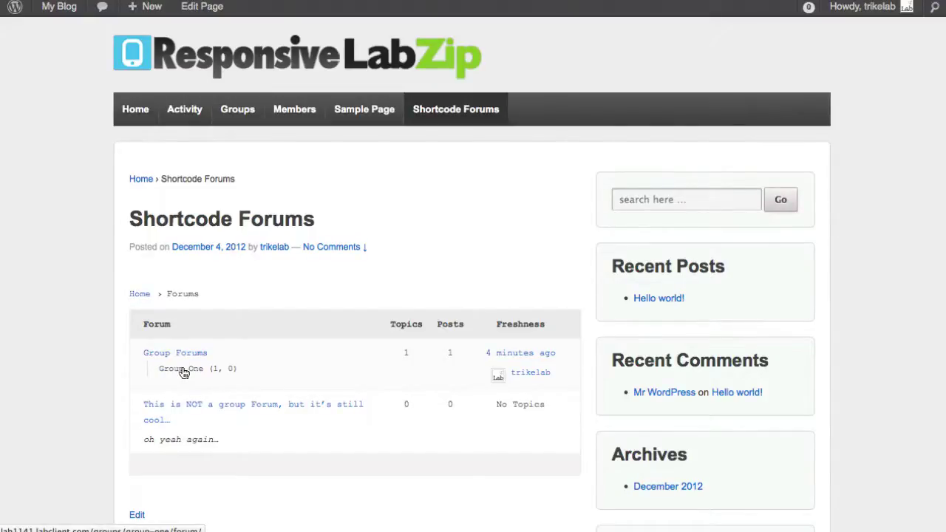
Step: Select the [bbp-topic-index] shortcode on the bbPress Codex Shortcodes page
right_click(184, 372)
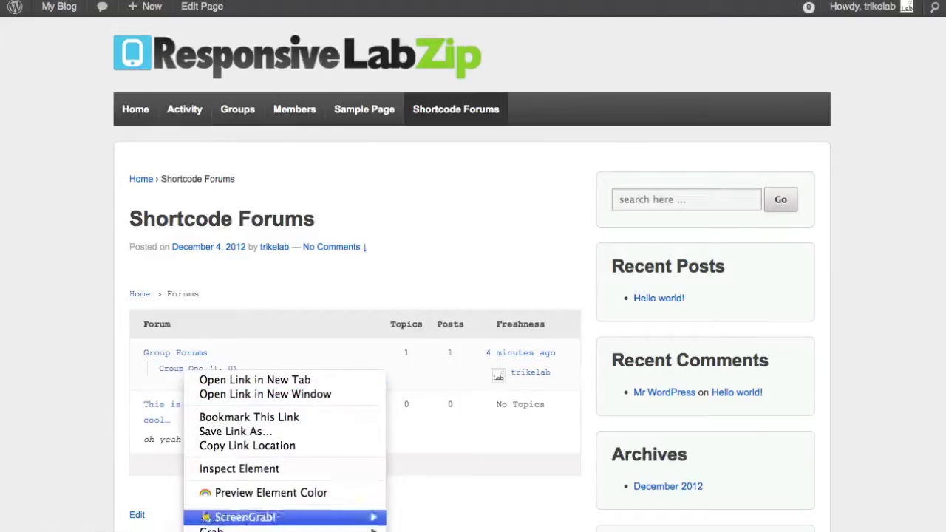
left_click(265, 271)
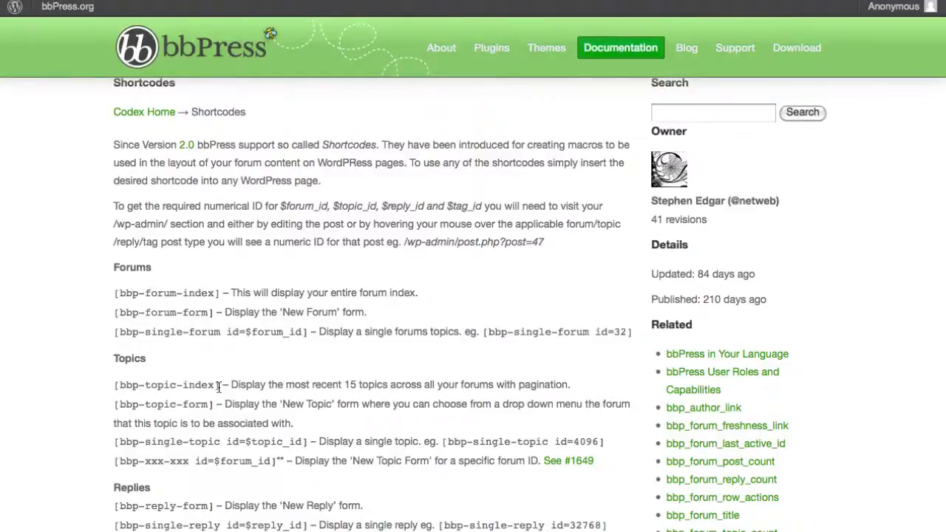
left_click_drag(219, 386, 115, 387)
key("super+c")
right_click(126, 391)
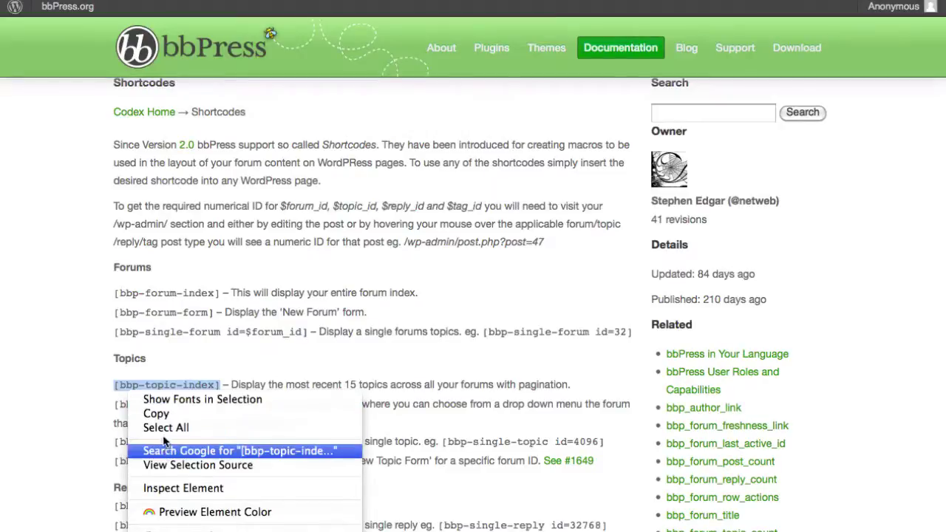
Step: Copy [bbp-topic-index] and paste it on a new line below [bbp-forum-index]
left_click(156, 413)
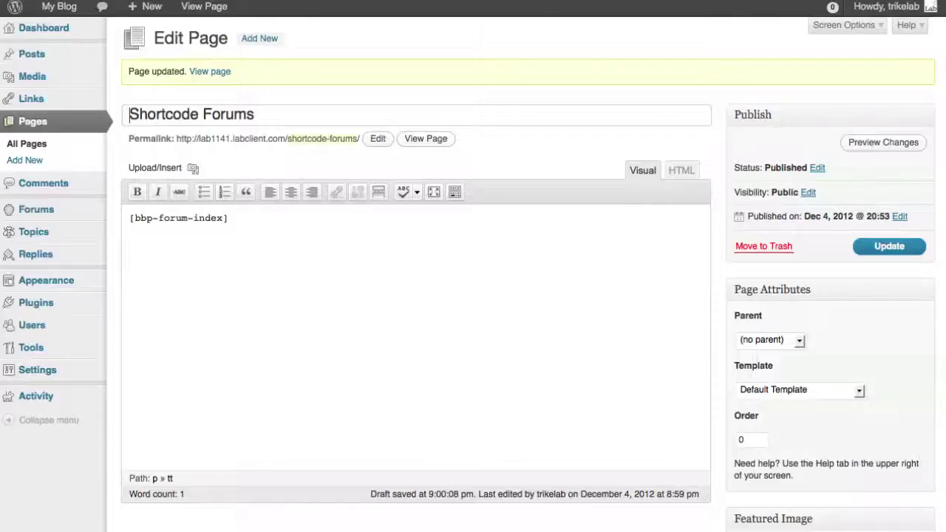
left_click(195, 264)
key("Return")
key("super+v")
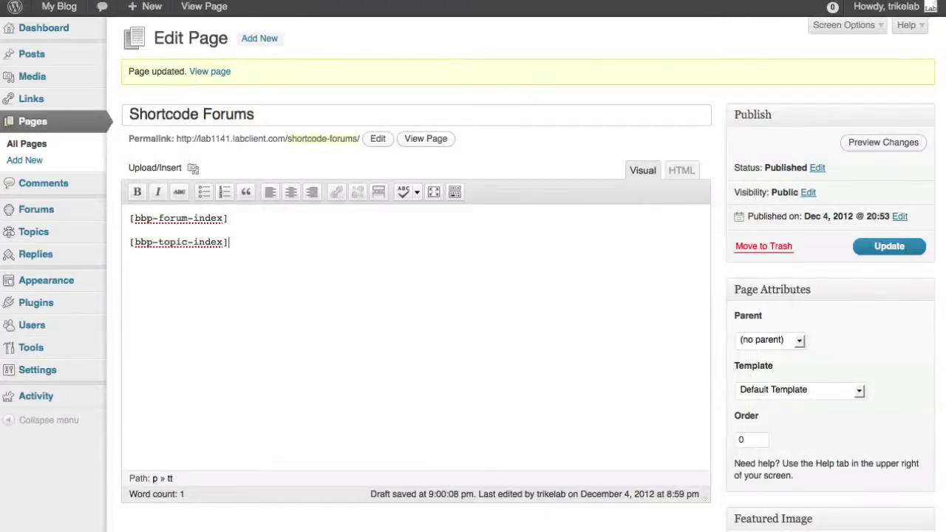
Step: In the HTML view, add 'Forum Index' and 'Topics Index' h3 headings above each shortcode and update
left_click(674, 172)
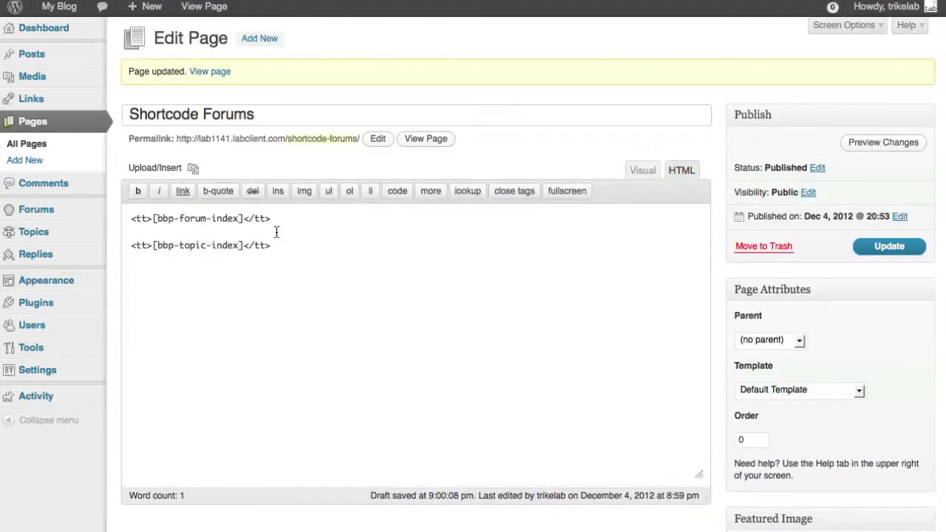
left_click(128, 219)
key("Return")
key("Up")
type("<")
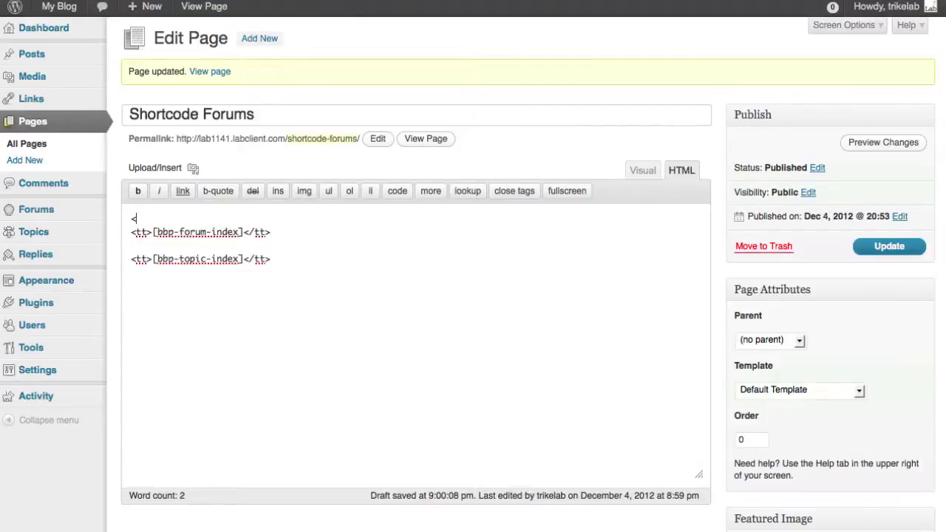
type("h3>Forum Index</h3>")
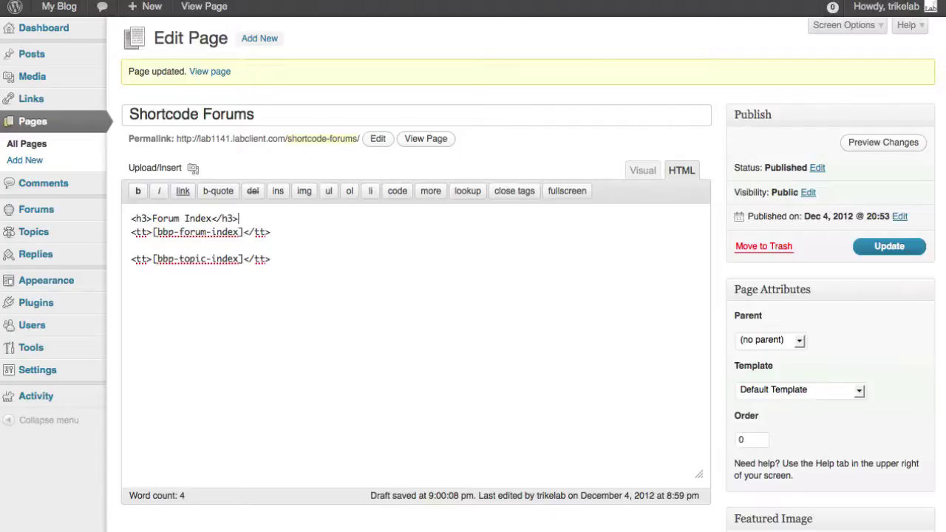
left_click(302, 250)
key("Return")
type("<")
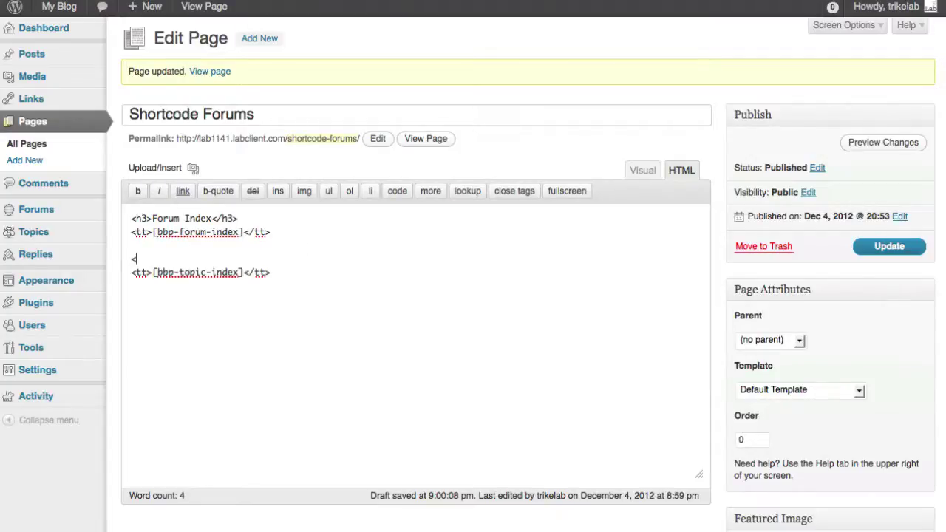
type("h3>Topics Index")
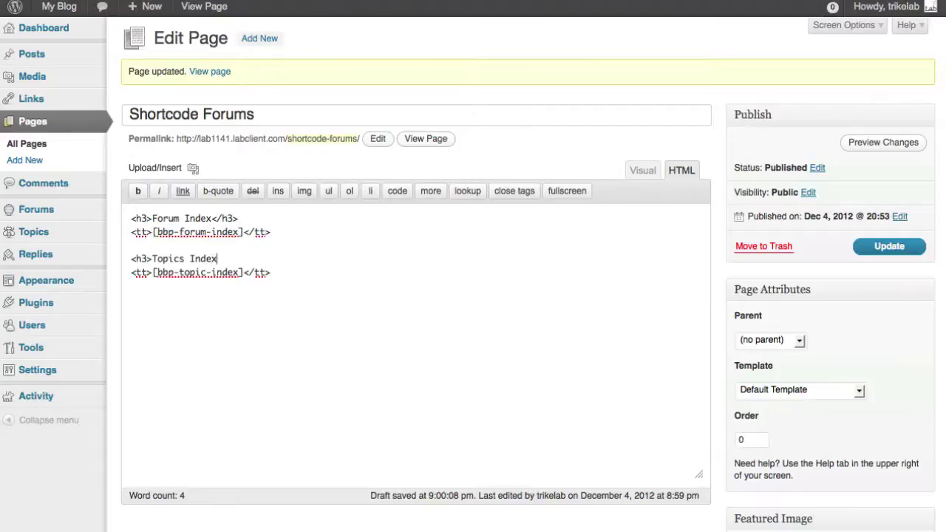
type("</h3>")
left_click(890, 246)
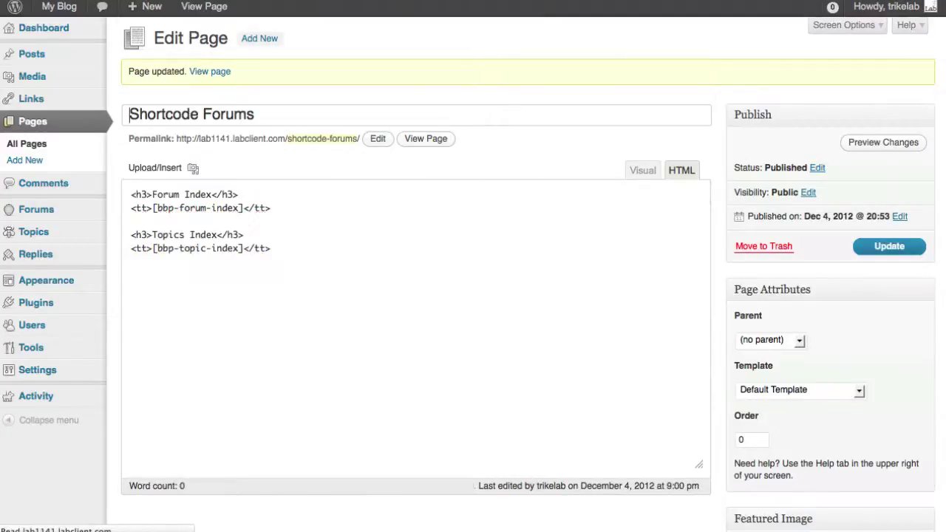
Step: View the live Shortcode Forums page and scroll through its forum and topic indexes
left_click(210, 71)
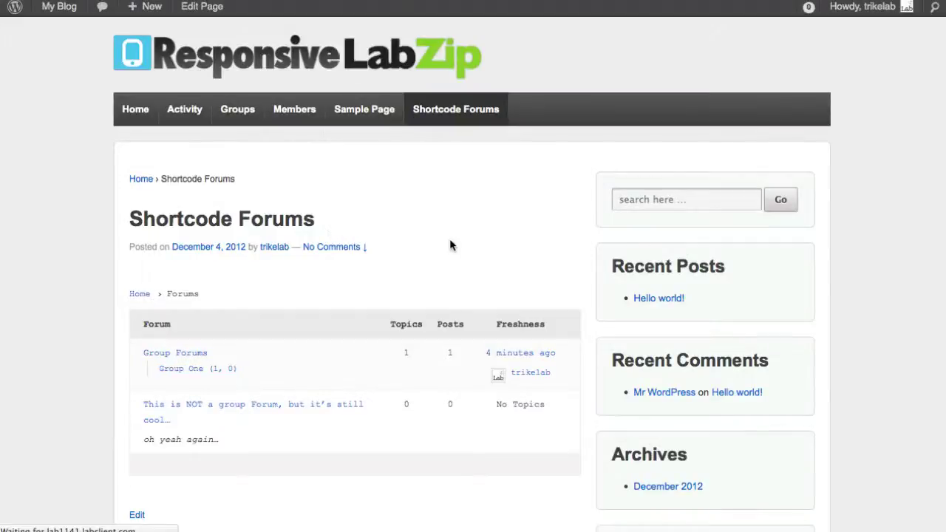
scroll(565, 268, "down", 5)
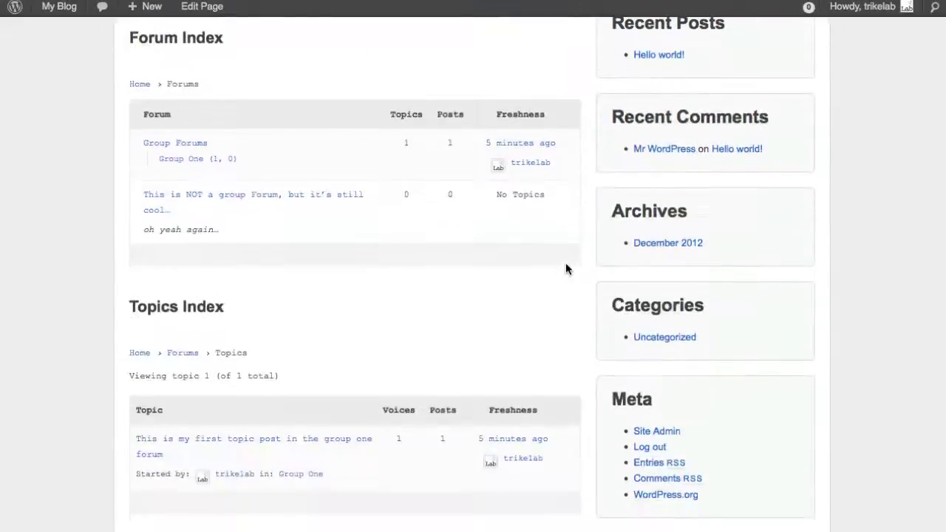
scroll(282, 208, "down", 4)
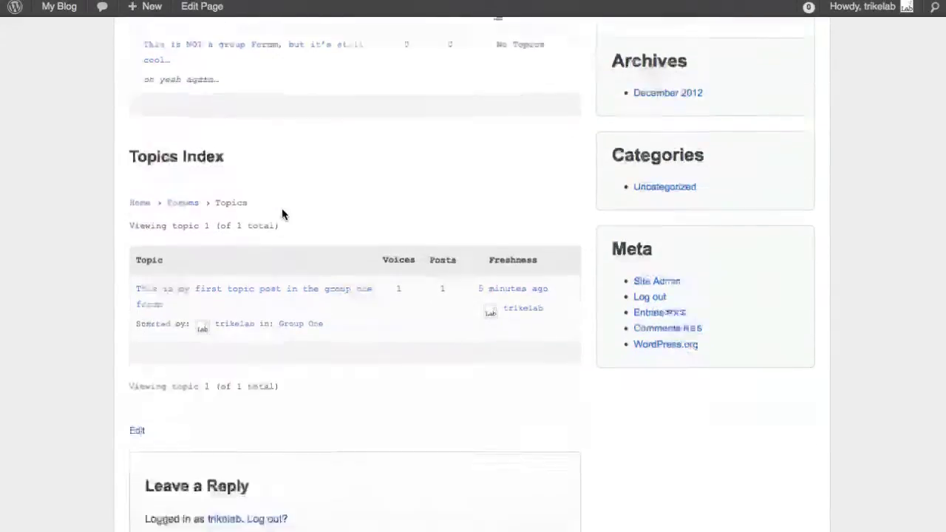
scroll(292, 249, "up", 4)
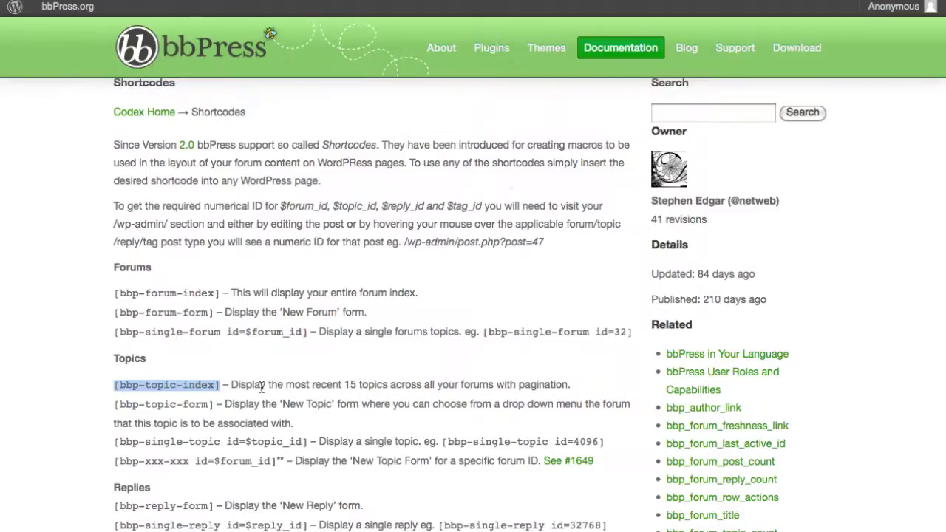
Step: Select and copy the [bbp-topic-tags] shortcode under Topic Tags in the Codex
scroll(262, 386, "down", 10)
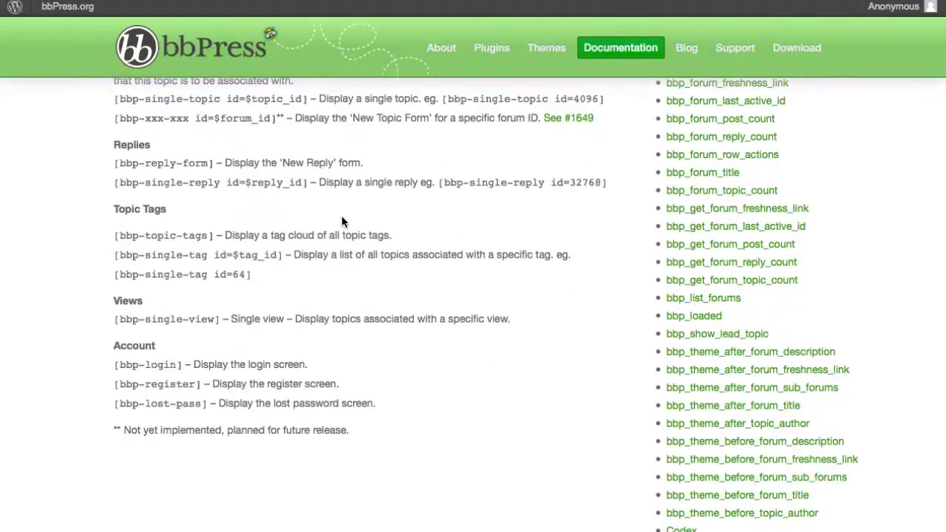
scroll(342, 221, "up", 2)
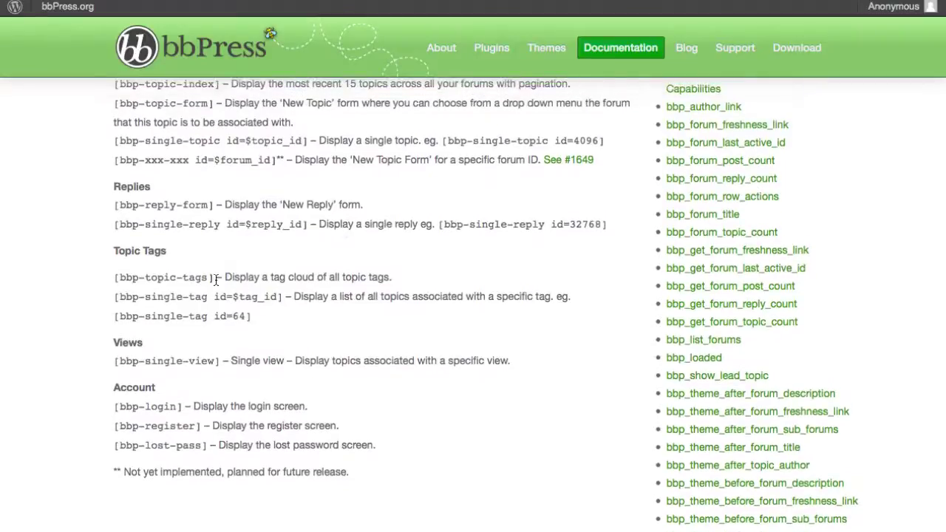
left_click_drag(215, 277, 118, 279)
key("ctrl+c")
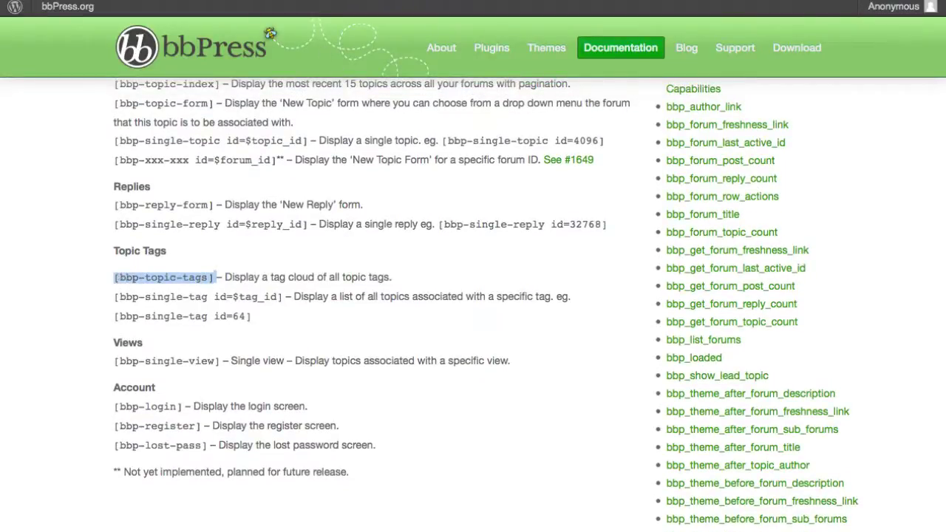
Step: Append an <h3>Tag Cloud</h3> heading with [bbp-topic-tags] pasted beneath it
key("ctrl+Tab")
left_click(279, 301)
key("Return")
key("Return")
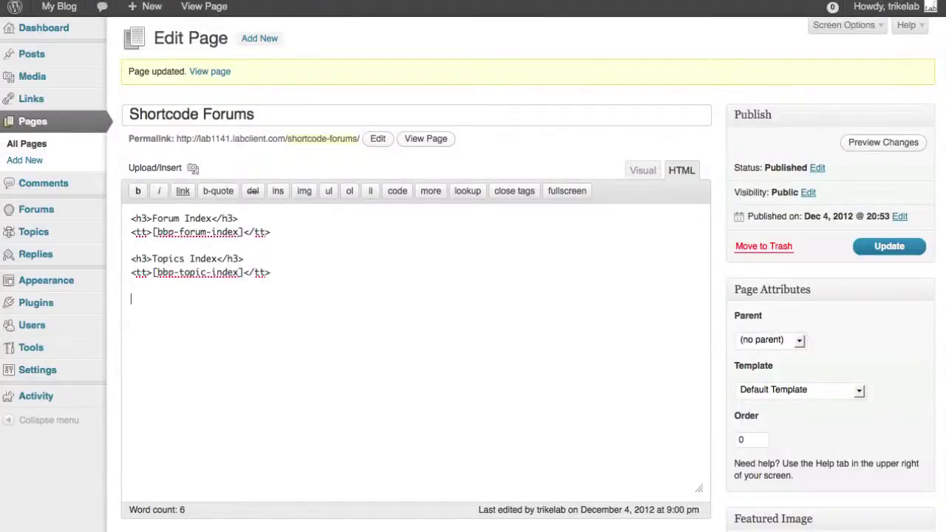
type("<h3>Tag Cloud</h3>")
key("Return")
key("ctrl+v")
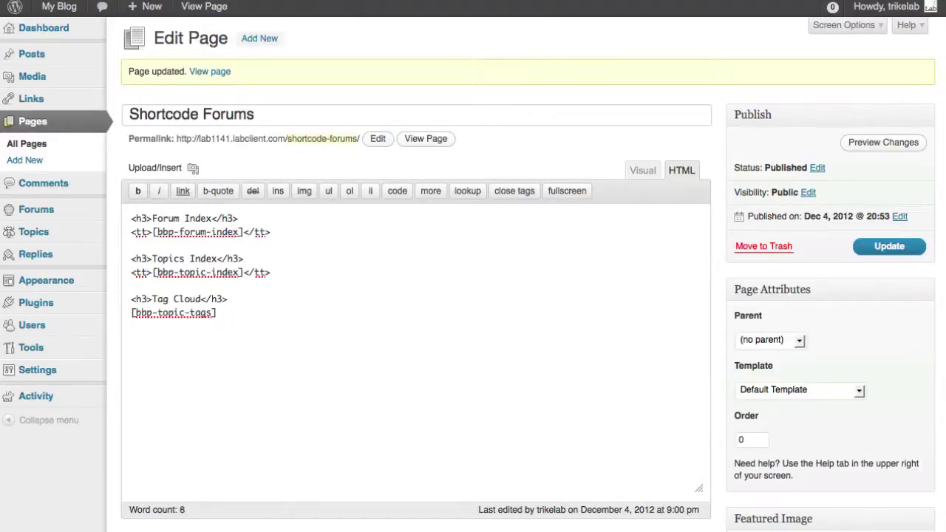
Step: Update the page, open the 'happiness' tag from its Tag Cloud, and return to Shortcode Forums
left_click(887, 246)
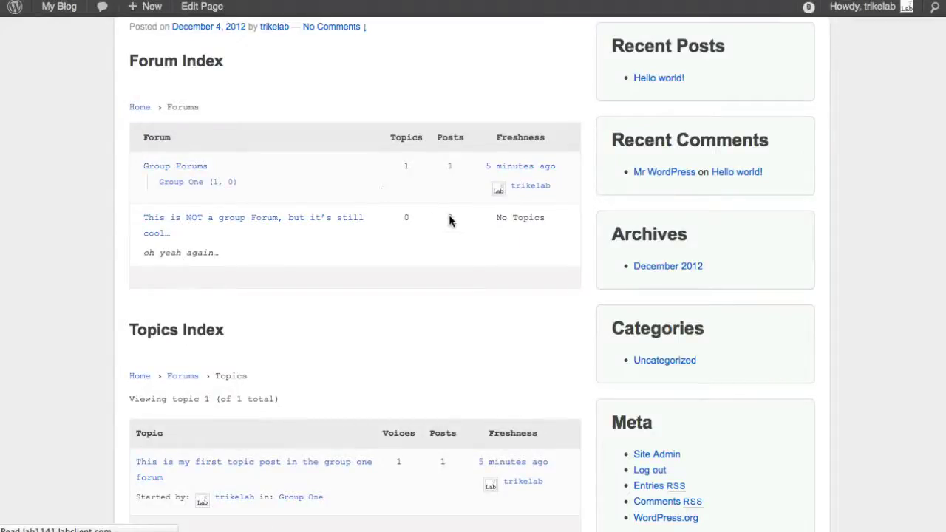
scroll(526, 258, "down", 5)
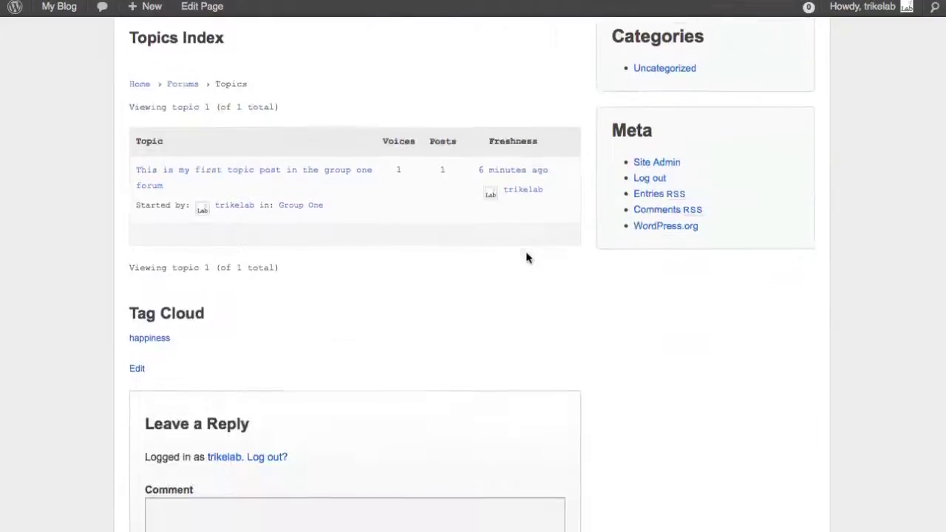
left_click(150, 336)
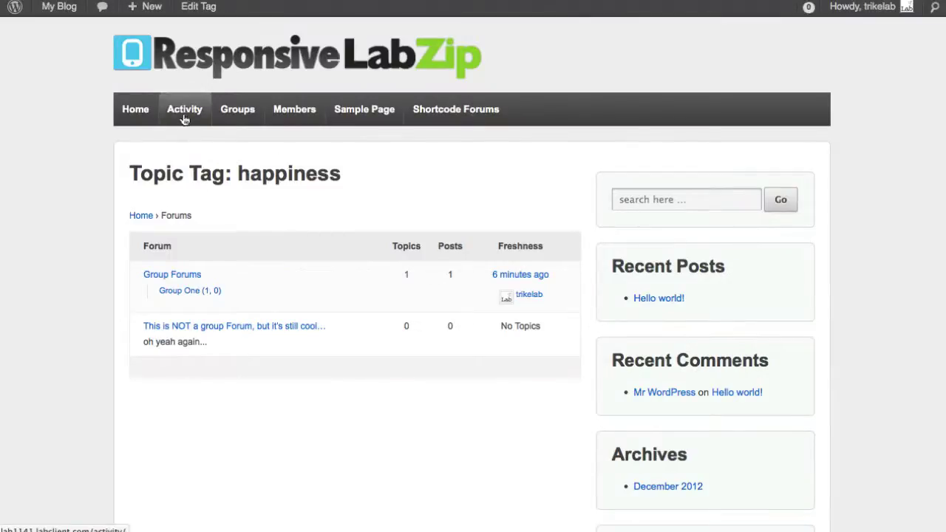
left_click(472, 111)
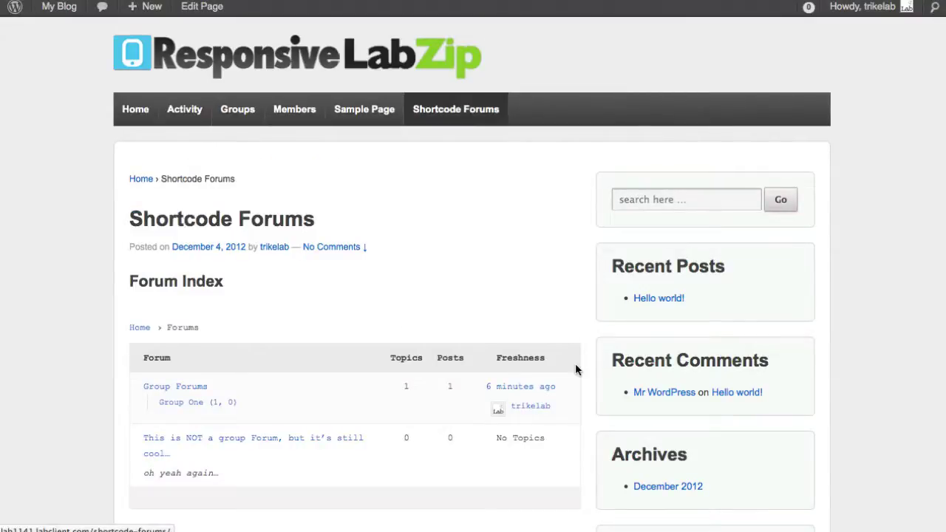
scroll(577, 370, "down", 3)
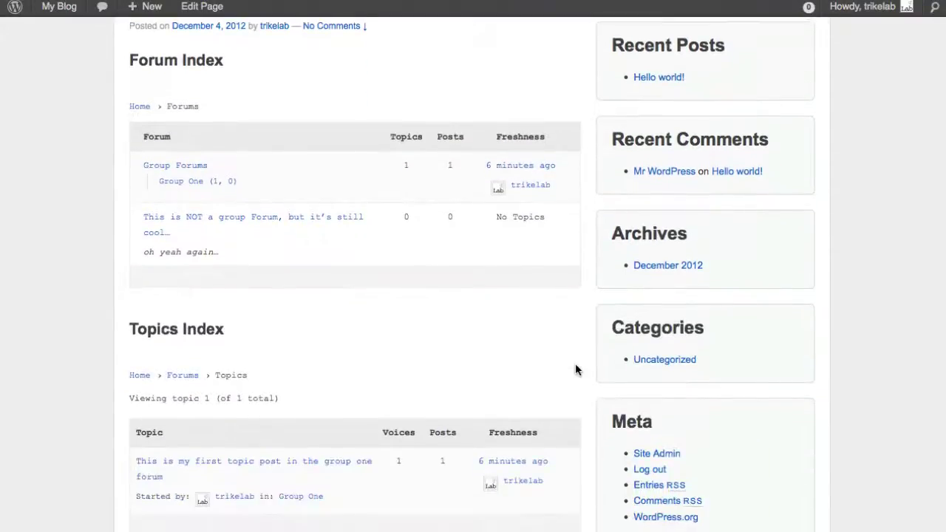
scroll(575, 363, "down", 3)
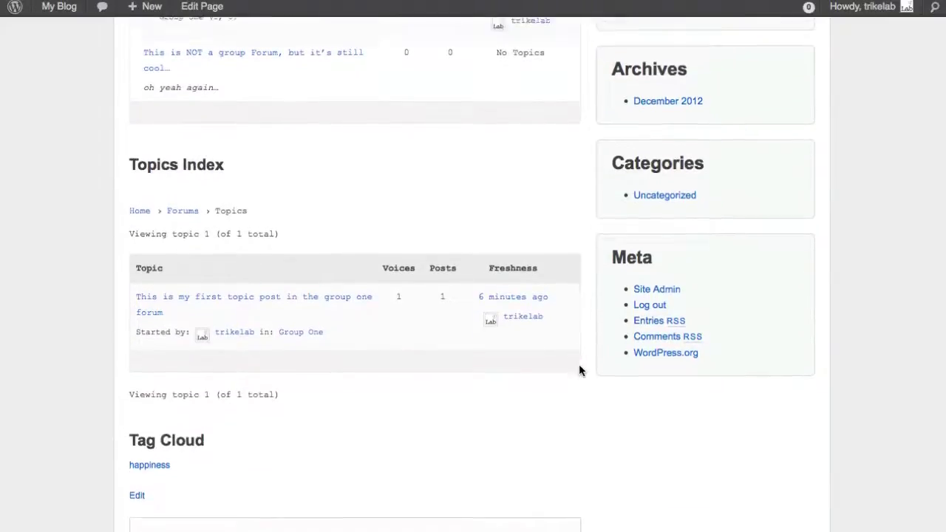
scroll(579, 366, "up", 5)
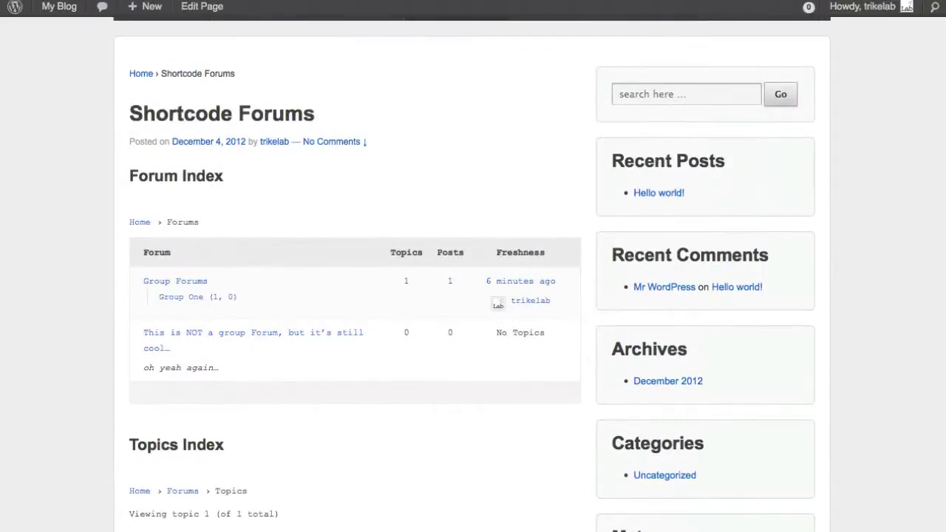
Step: In Reading Settings, set a static front page of Shortcode Forums and save
key("ctrl+Tab")
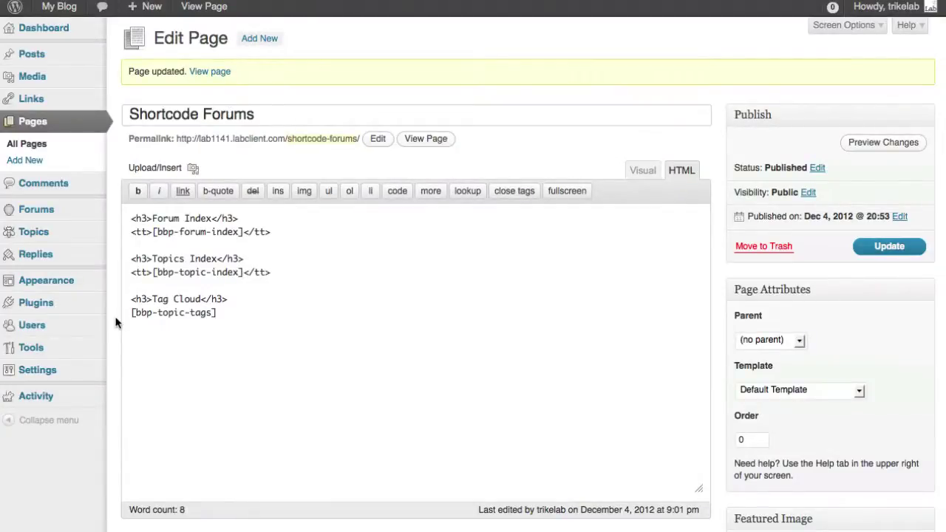
mouse_move(71, 371)
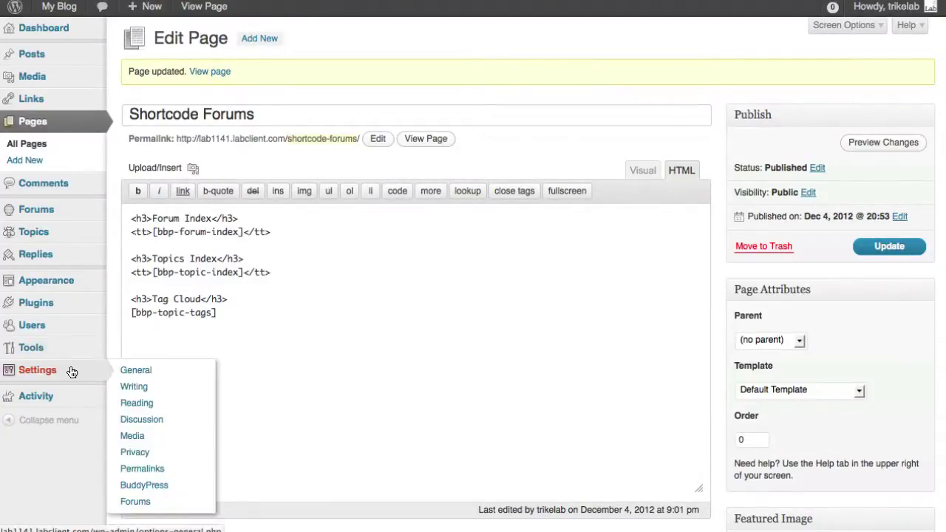
left_click(144, 403)
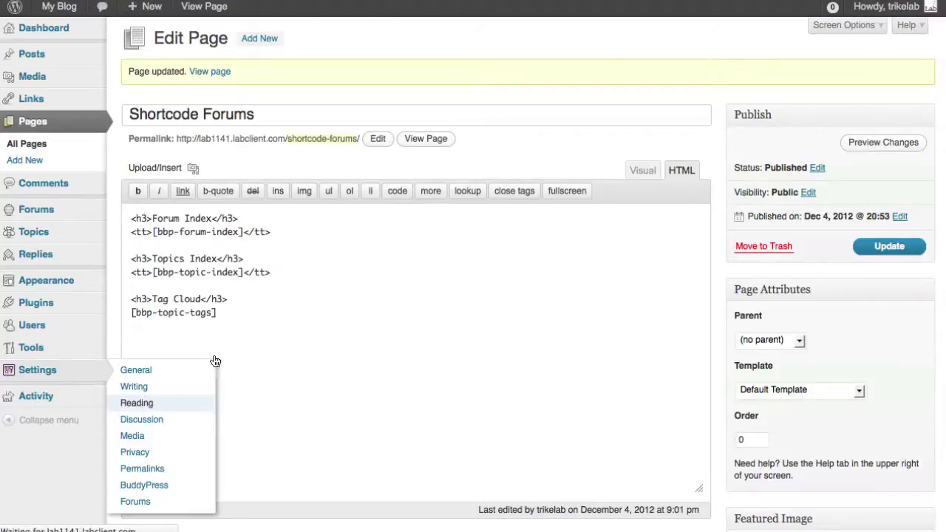
left_click(298, 95)
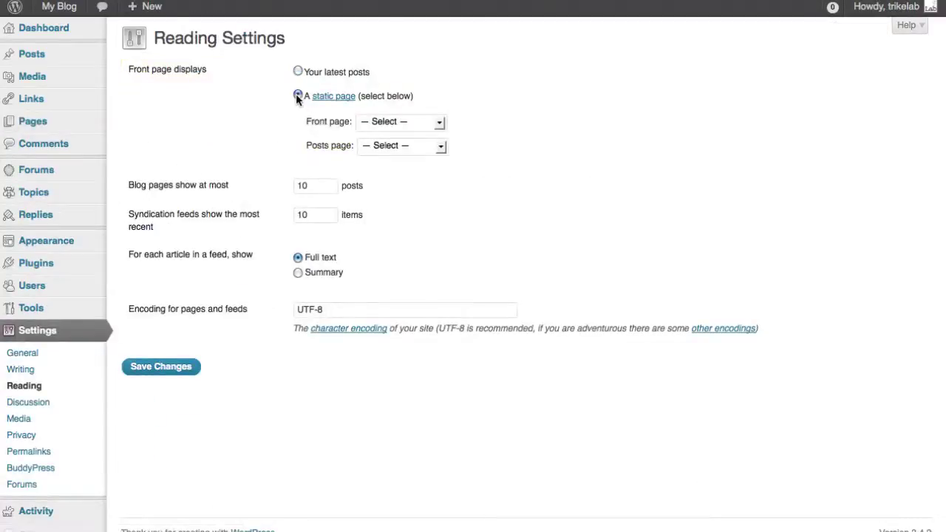
left_click(383, 126)
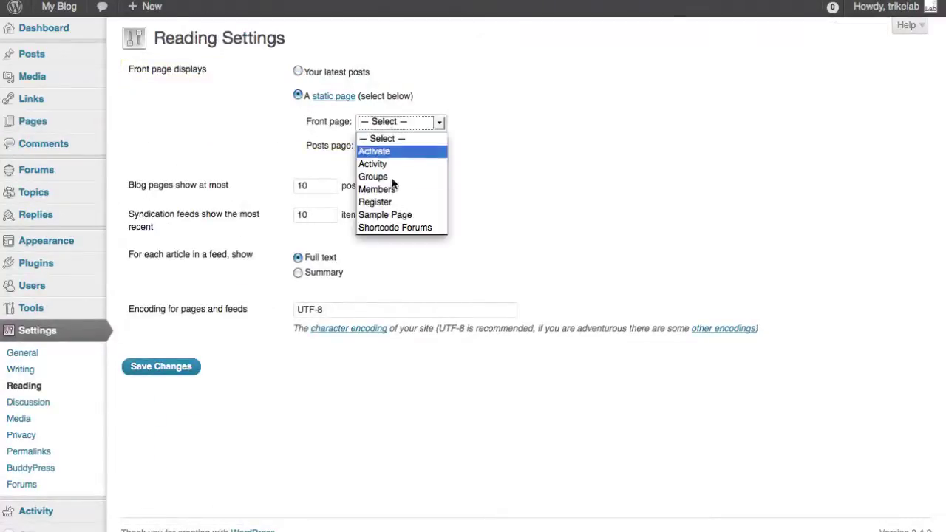
left_click(400, 228)
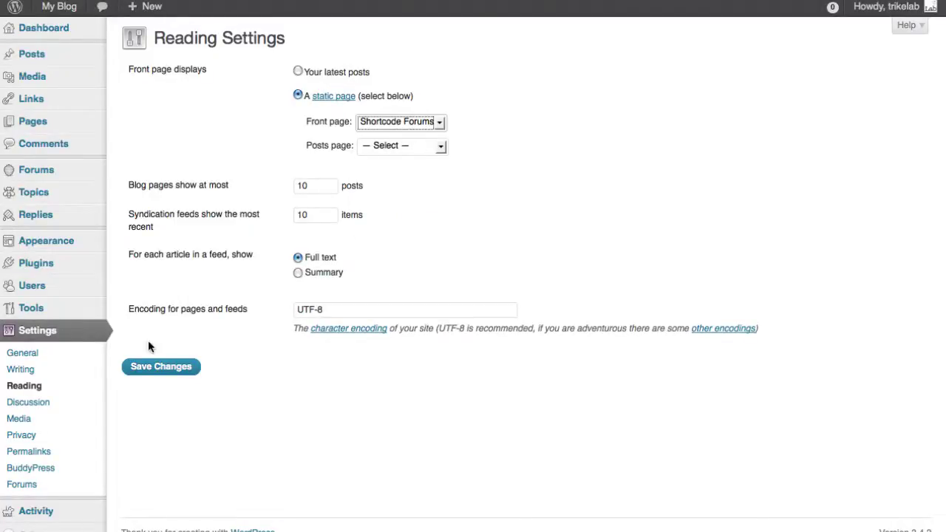
left_click(148, 366)
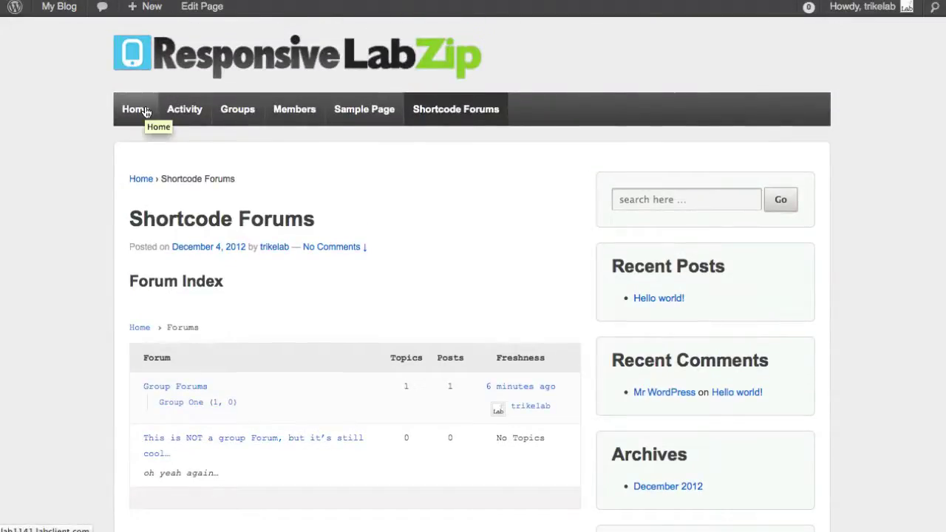
Step: Open the Home page and scroll through the Shortcode Forums content displayed there
left_click(145, 111)
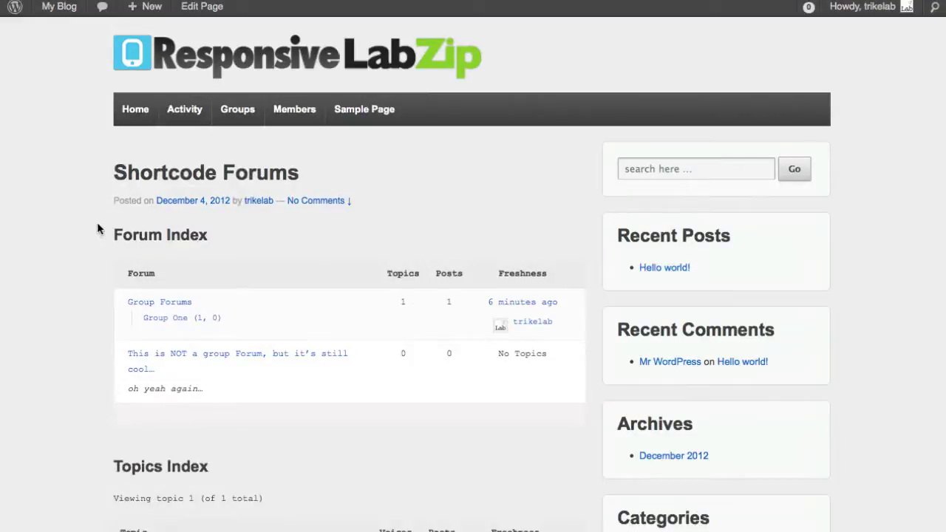
scroll(254, 207, "down", 3)
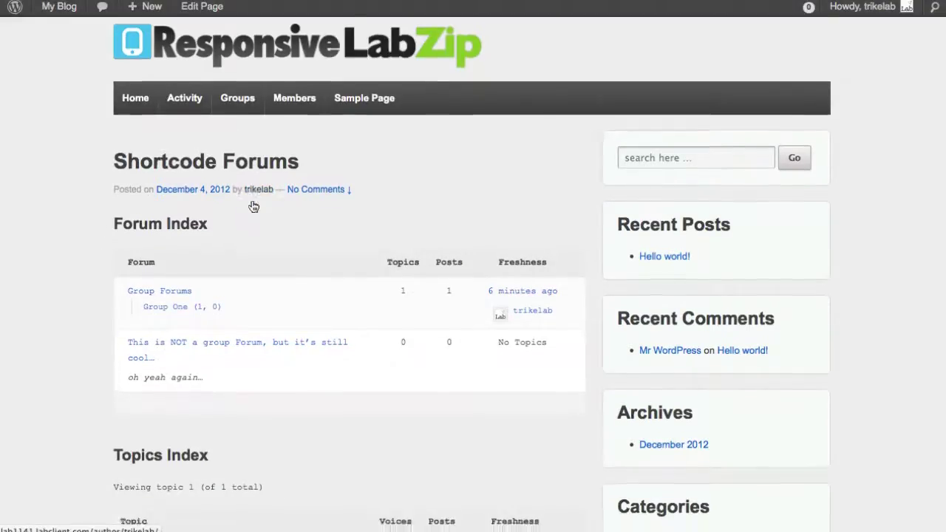
scroll(304, 273, "down", 5)
scroll(310, 285, "up", 7)
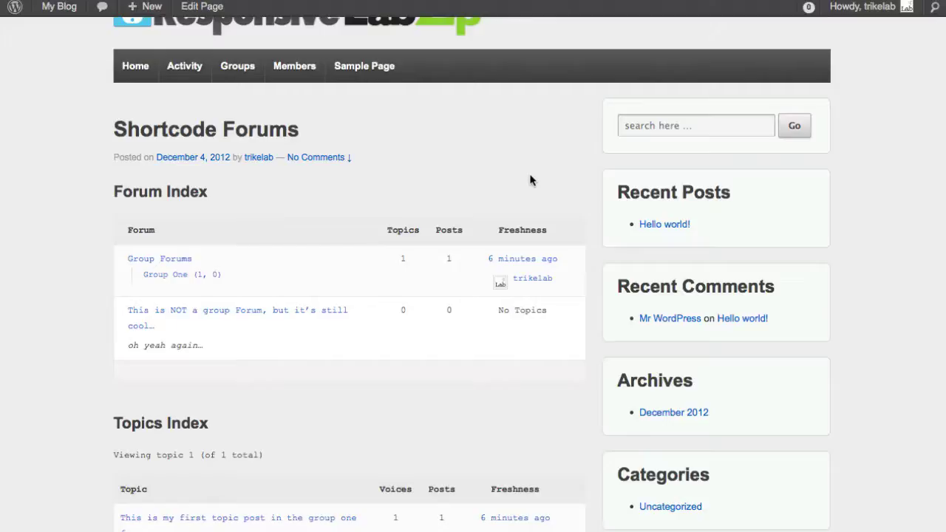
scroll(530, 180, "down", 5)
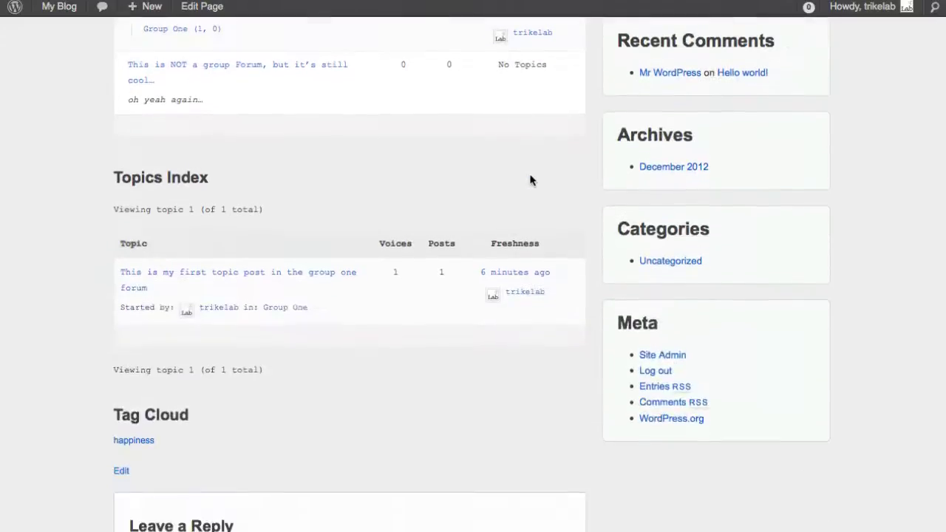
scroll(537, 226, "up", 6)
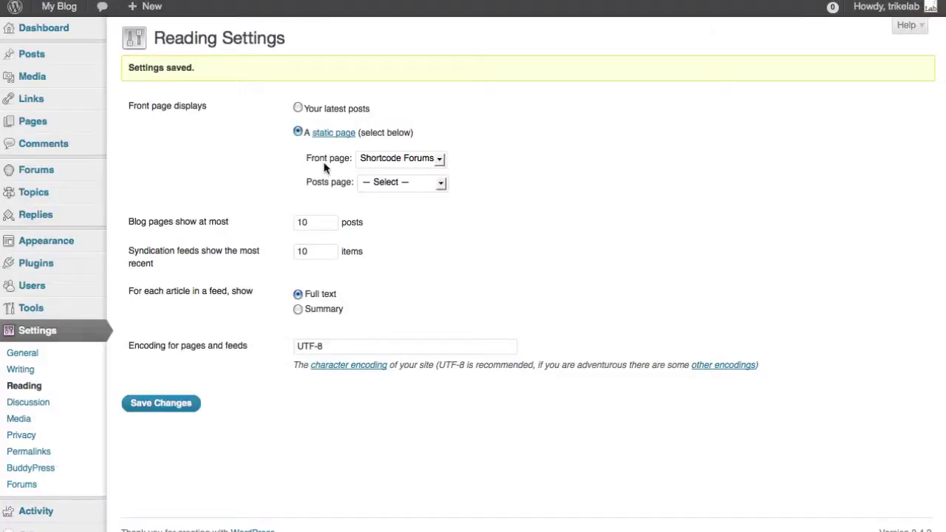
Step: Keep 'Your latest posts' as the front page and save the Reading Settings
left_click(298, 108)
left_click(159, 402)
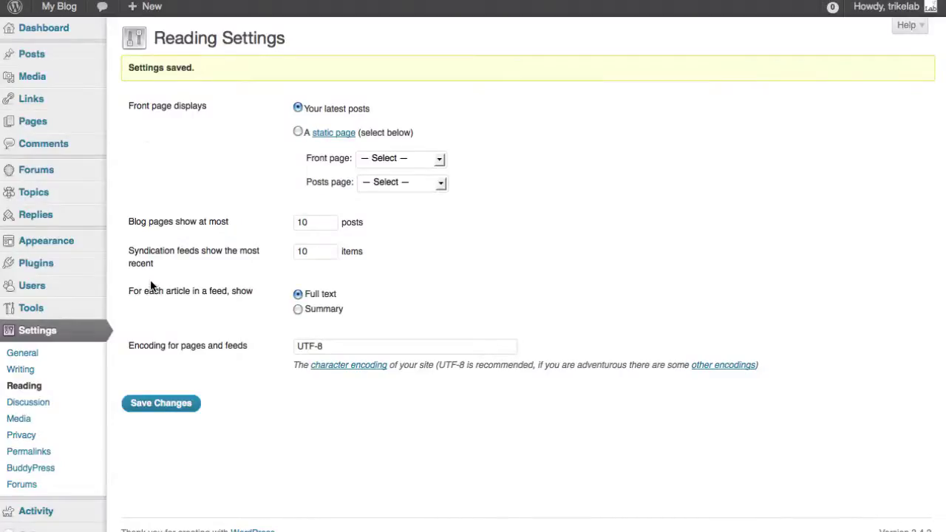
mouse_move(63, 311)
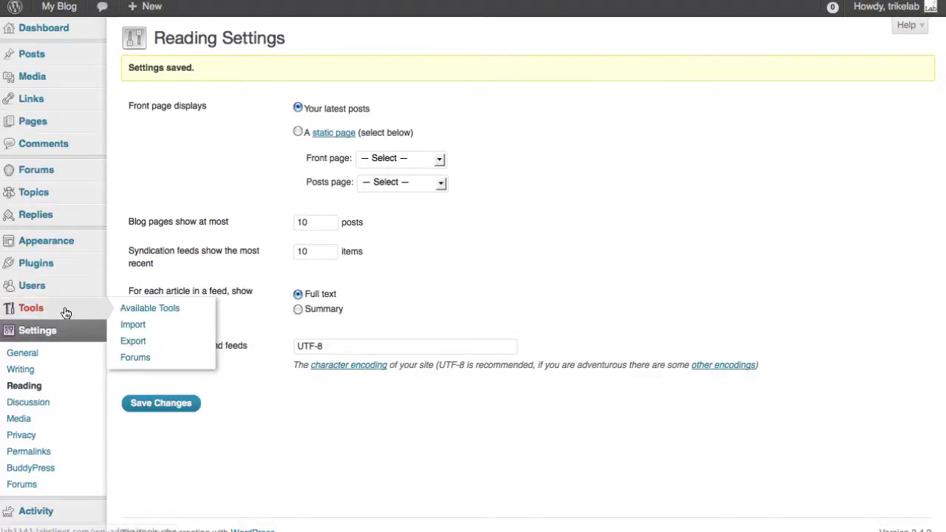
Step: Open the bbPress Import Forums tool and review the platform list, leaving Example selected
left_click(137, 361)
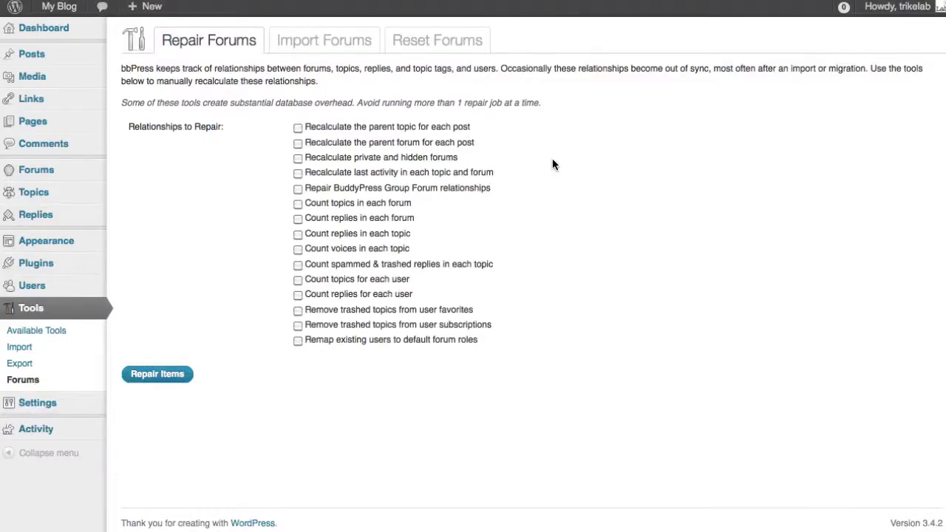
left_click(351, 43)
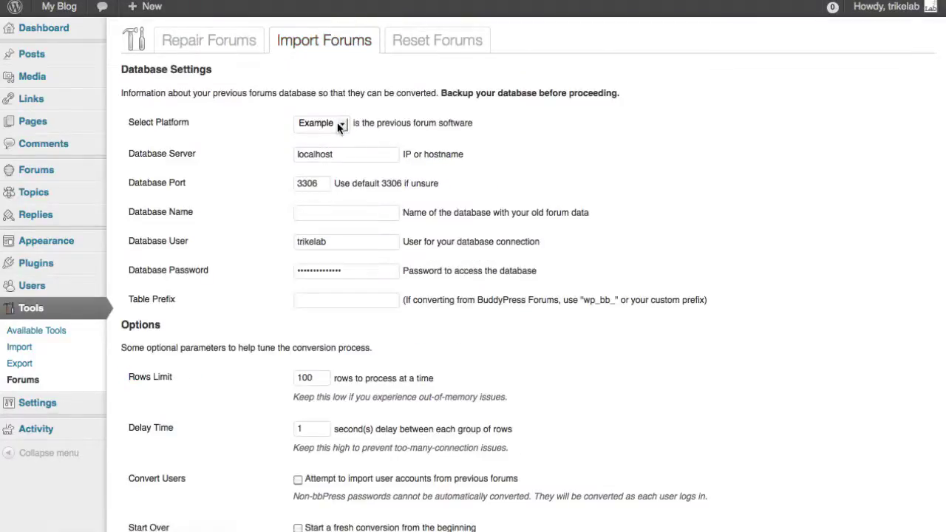
left_click(340, 126)
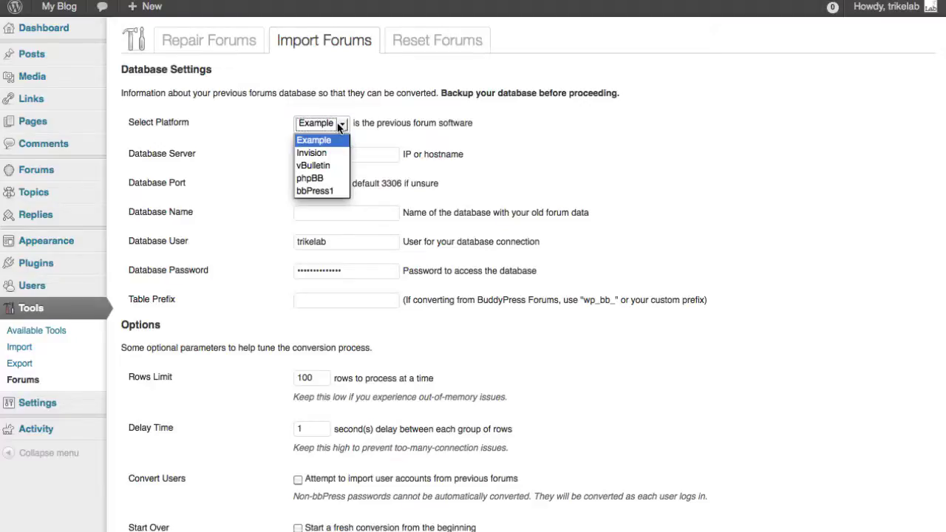
left_click(608, 130)
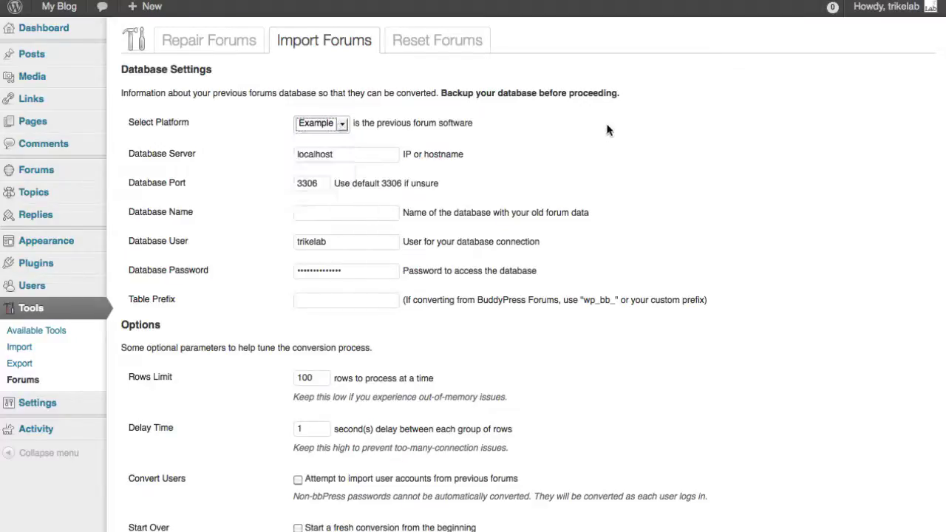
scroll(608, 130, "down", 4)
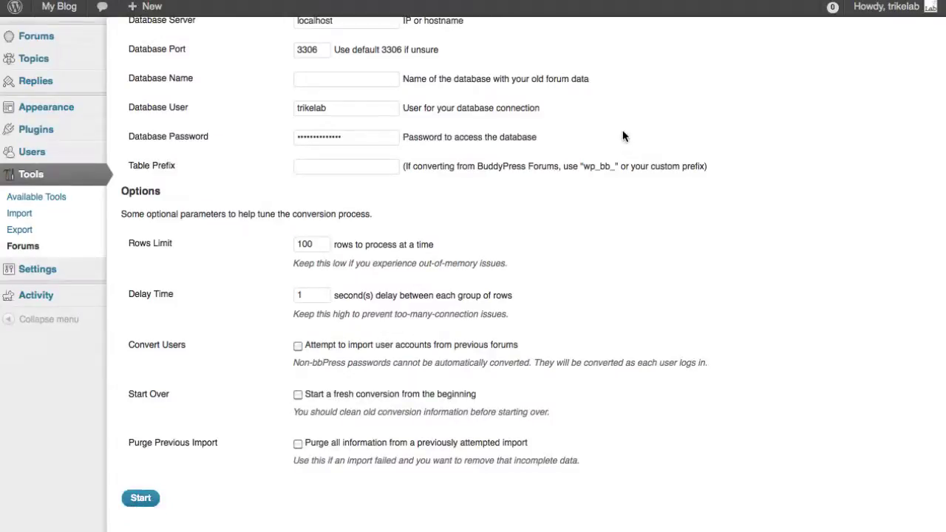
scroll(623, 136, "up", 4)
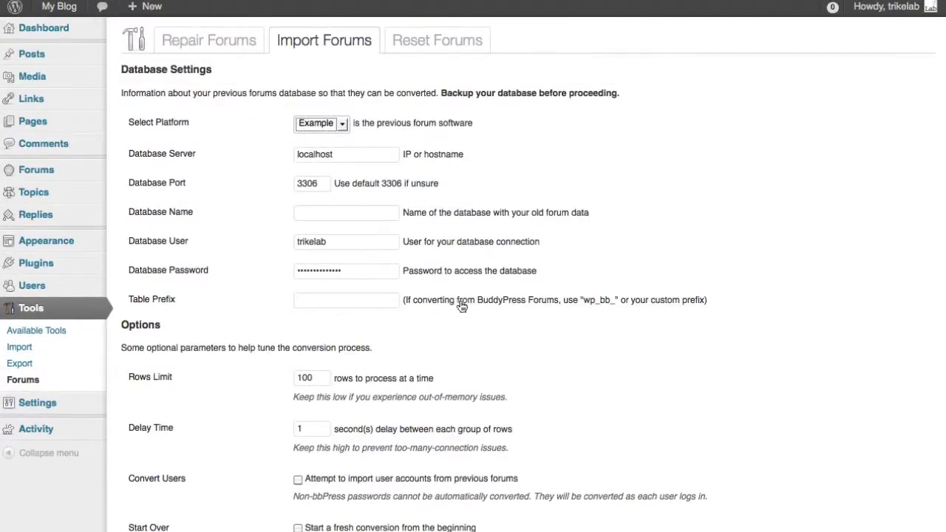
Step: Return to Repair Forums and highlight the 'Remap existing users to default forum roles' option
left_click(248, 40)
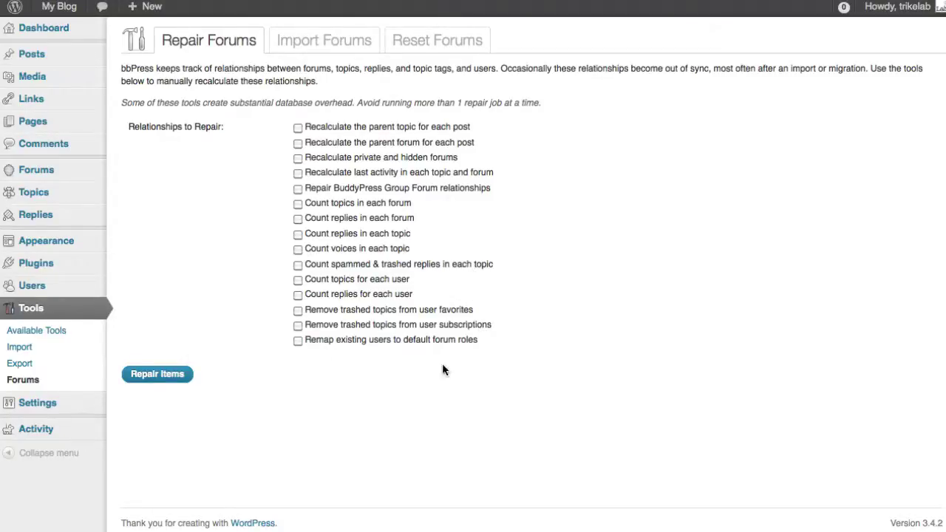
left_click_drag(500, 342, 307, 348)
left_click(316, 354)
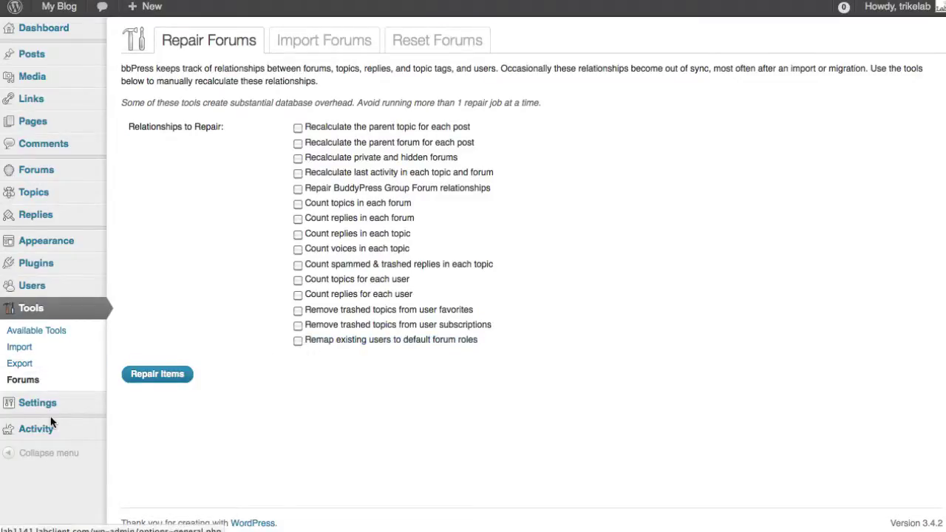
mouse_move(52, 417)
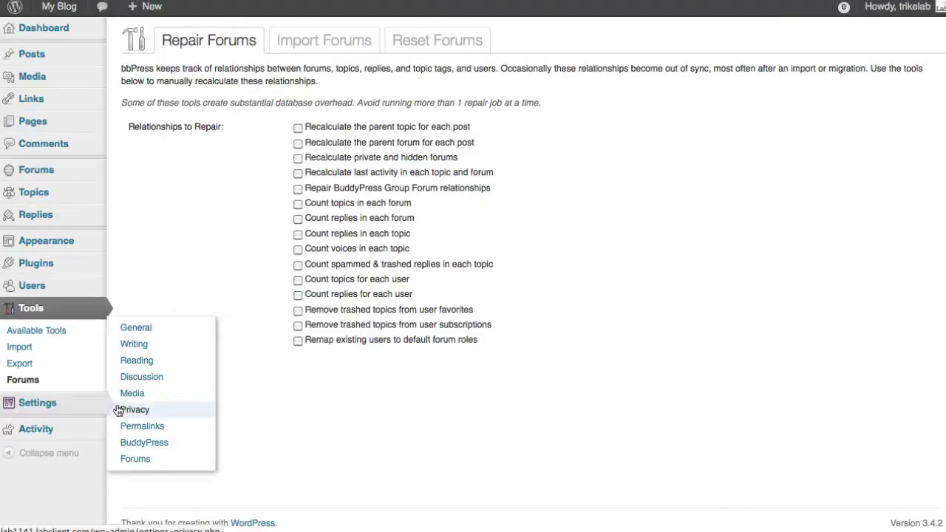
Step: In Settings > Forums, keep Participant as the default forum role for new users
left_click(133, 457)
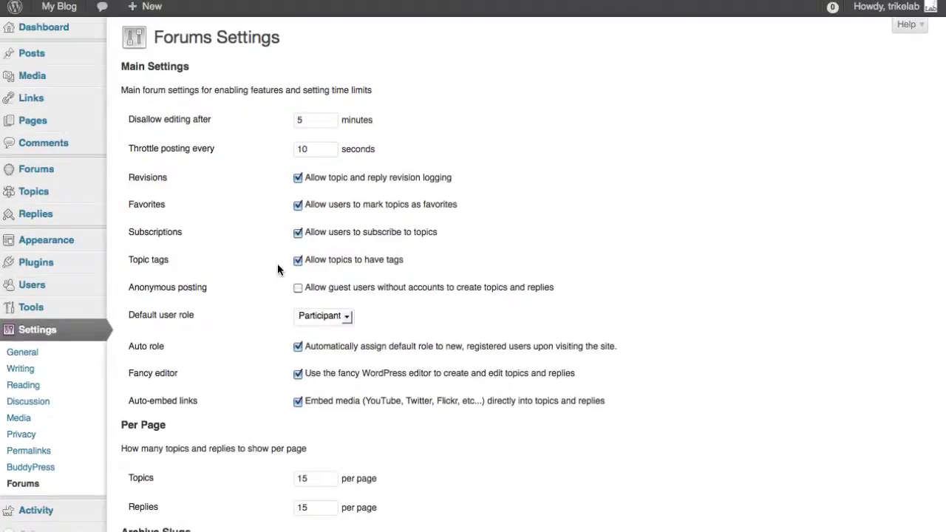
left_click(325, 317)
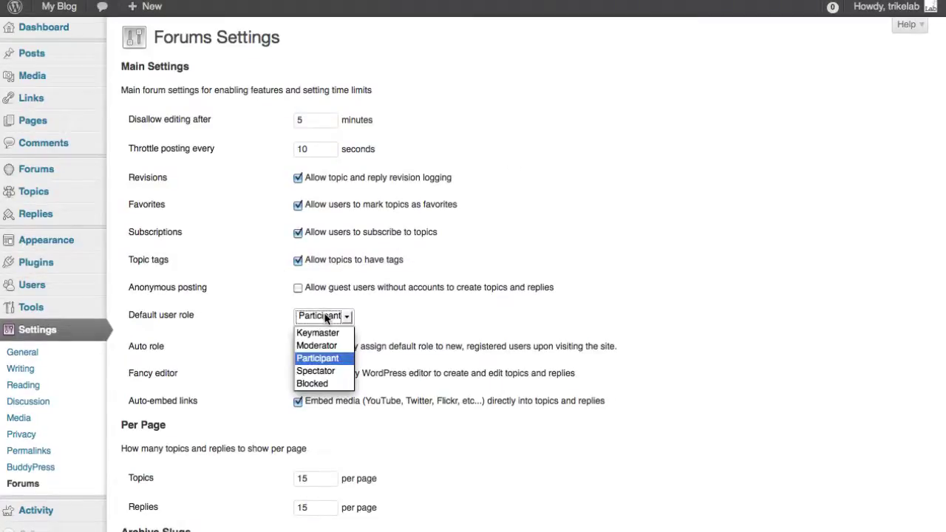
left_click(405, 313)
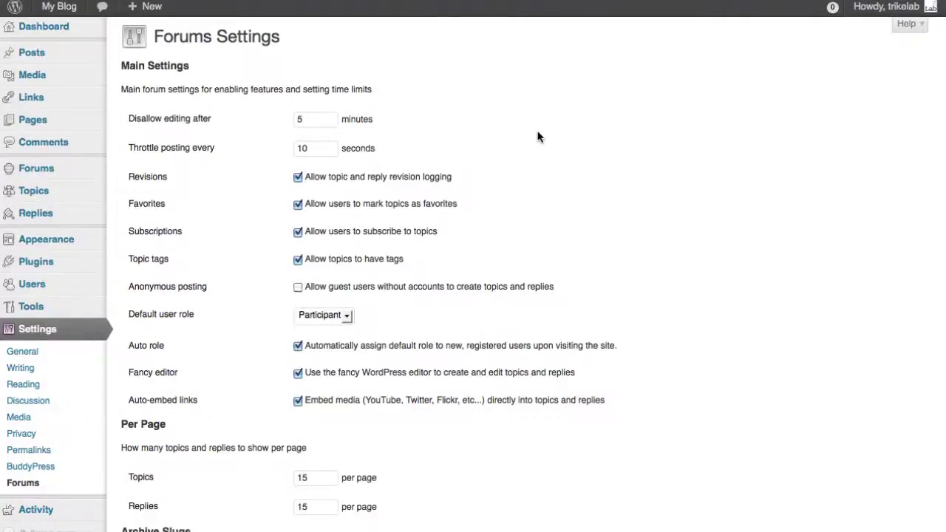
scroll(538, 137, "down", 1)
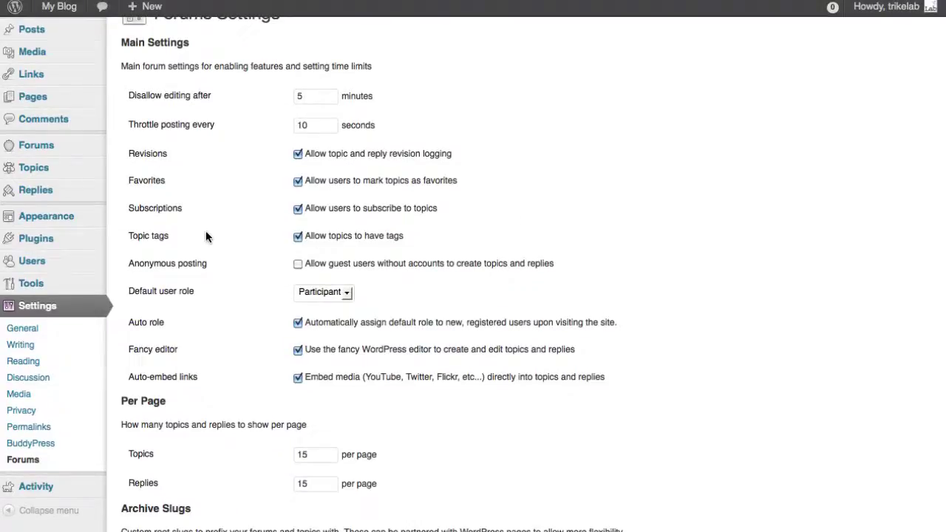
mouse_move(56, 288)
mouse_move(79, 245)
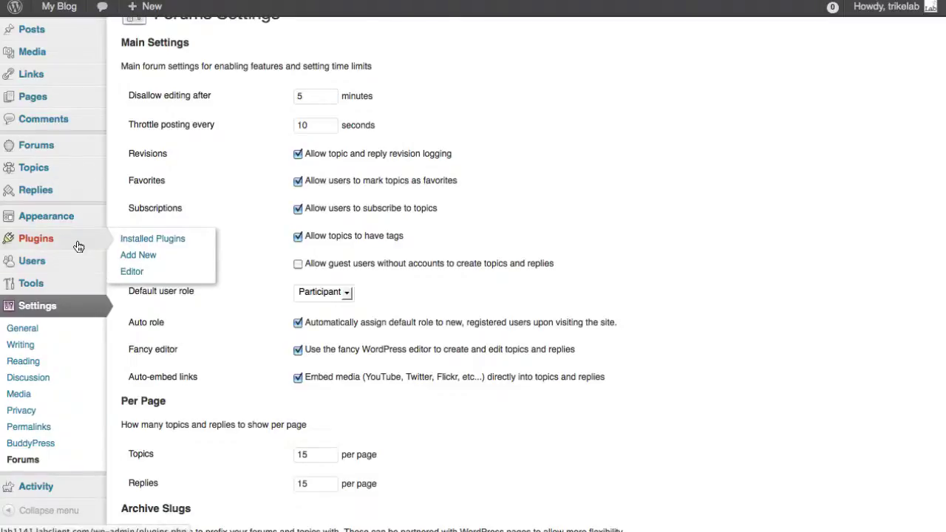
Step: Search plugins for 'members', install and activate Members, then reload the Plugins page
left_click(150, 239)
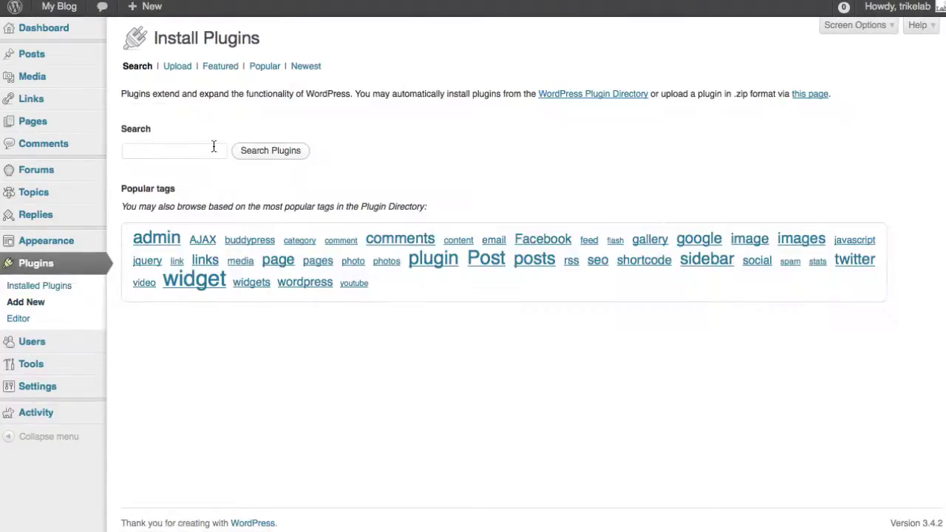
left_click(214, 149)
type("members")
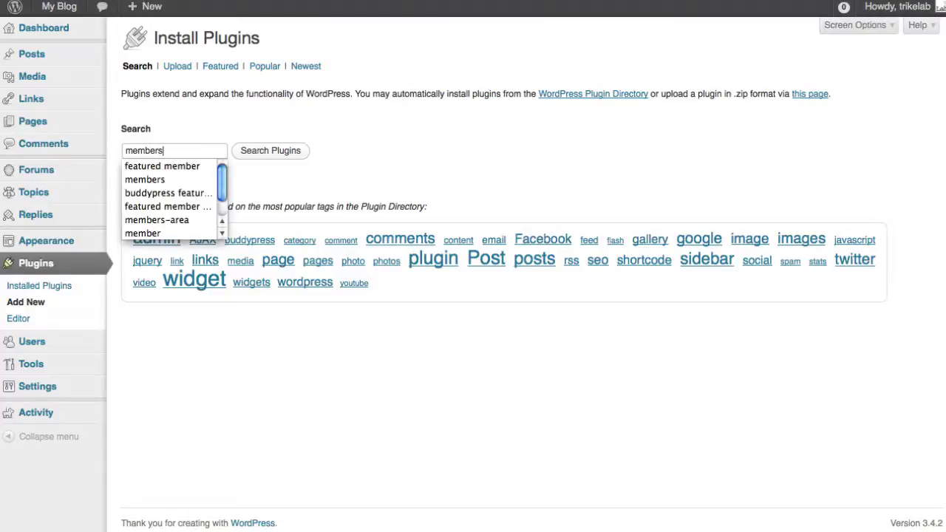
key("Return")
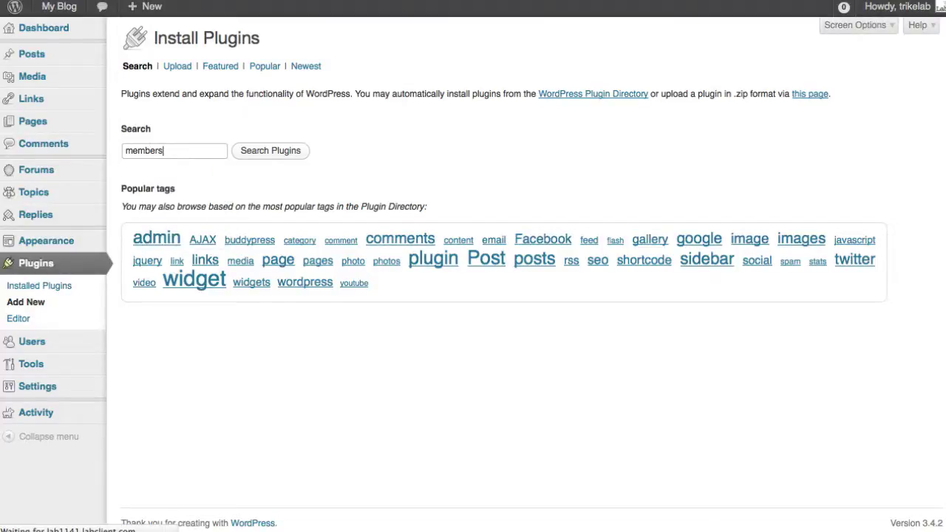
left_click(168, 163)
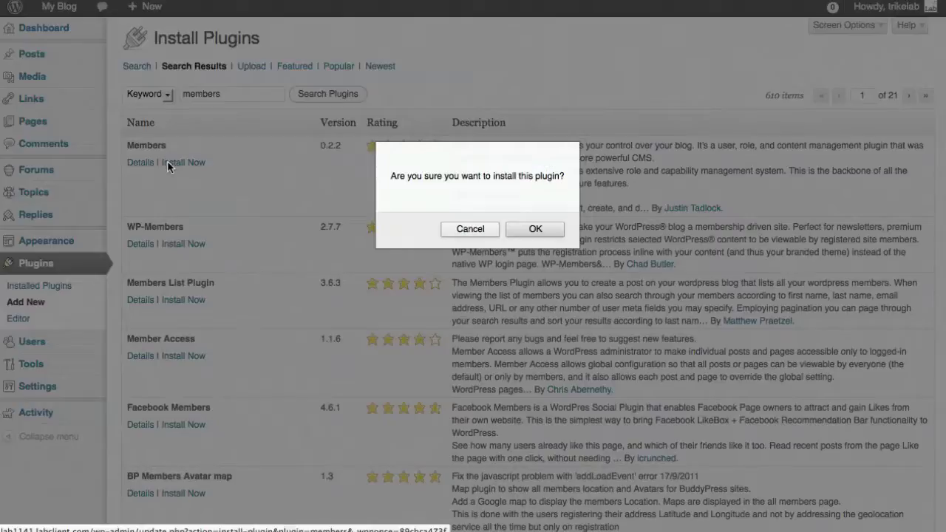
left_click(545, 230)
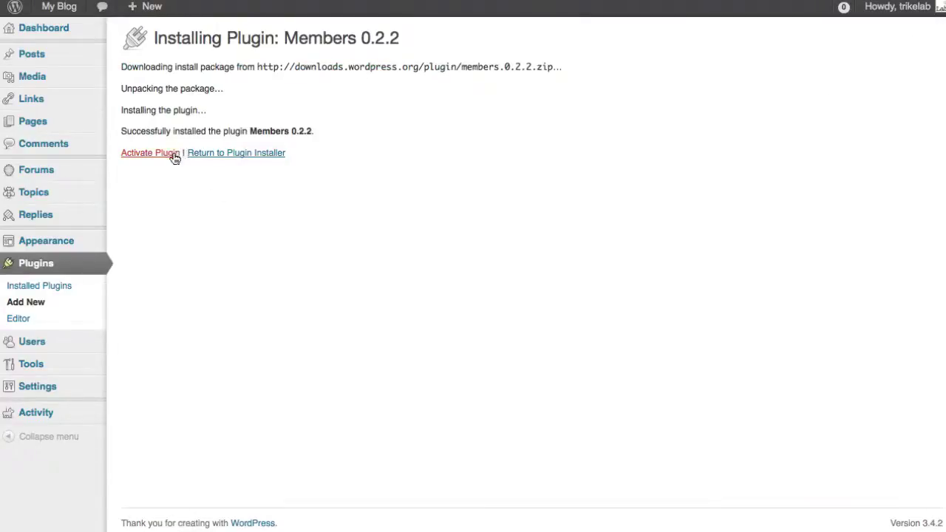
left_click(167, 153)
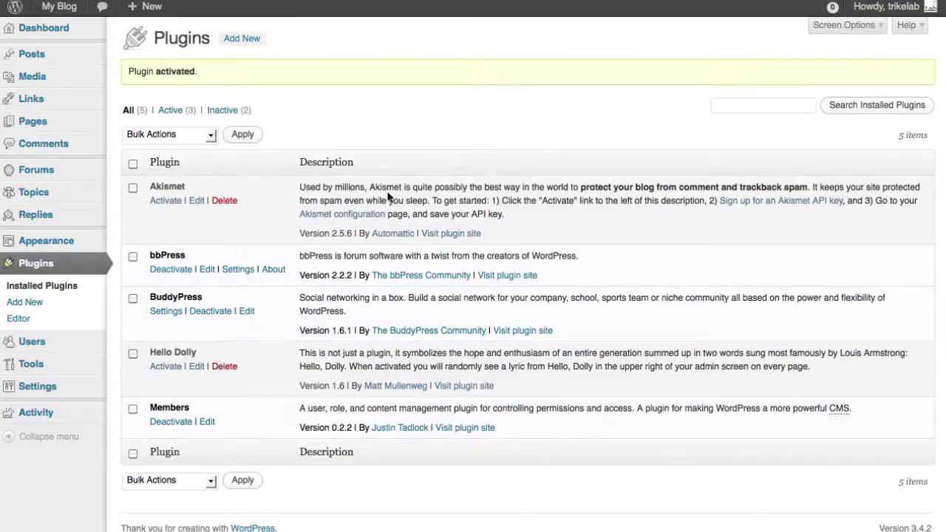
right_click(382, 128)
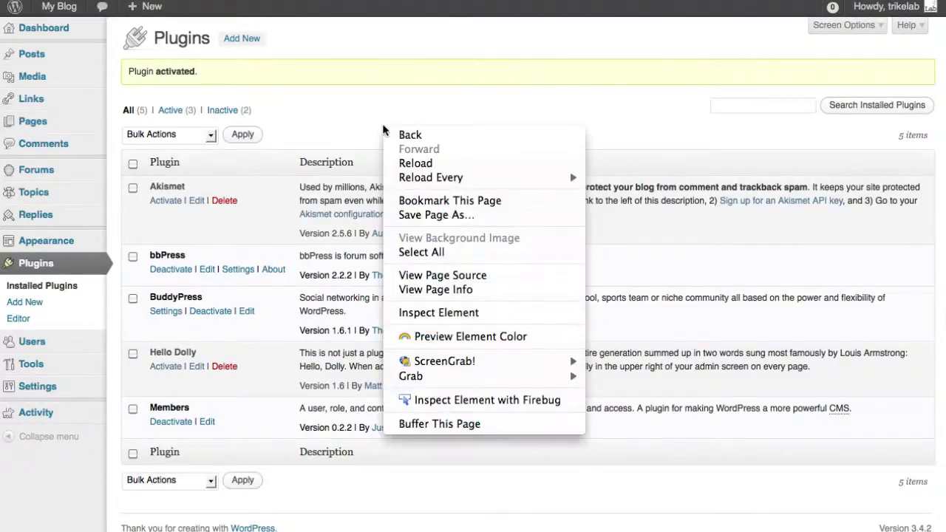
left_click(418, 164)
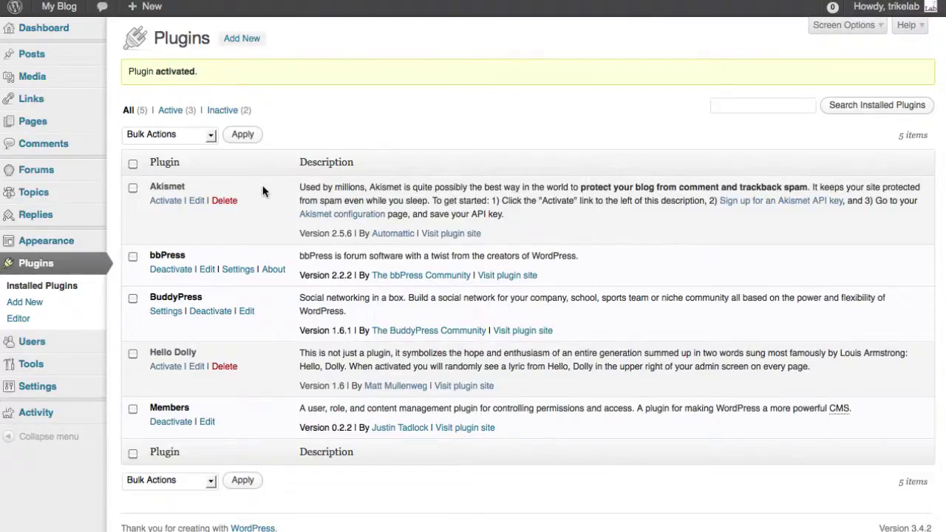
mouse_move(71, 348)
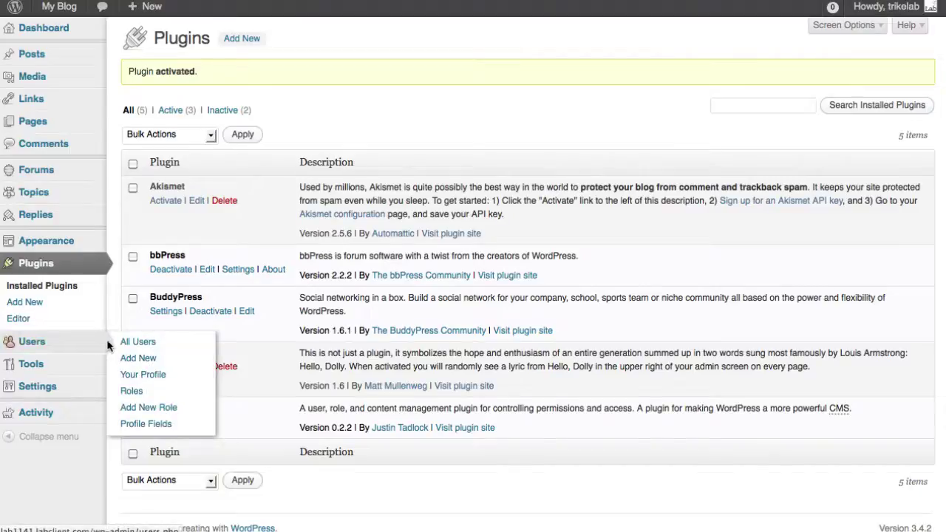
Step: Open Users > Roles to view the Administrator, Author, Contributor, Editor and Subscriber roles
left_click(134, 392)
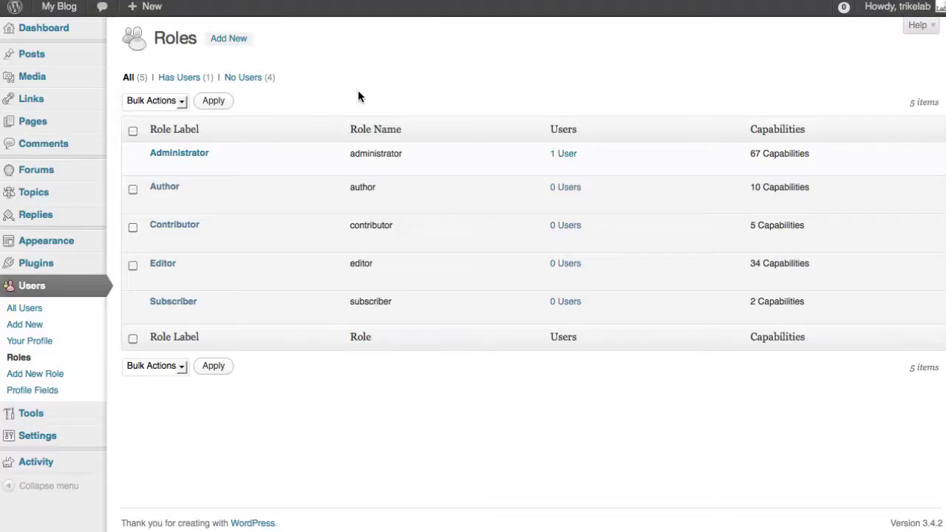
mouse_move(191, 306)
Step: Start a new role named 'customer' with the display label 'Customer'
left_click(235, 38)
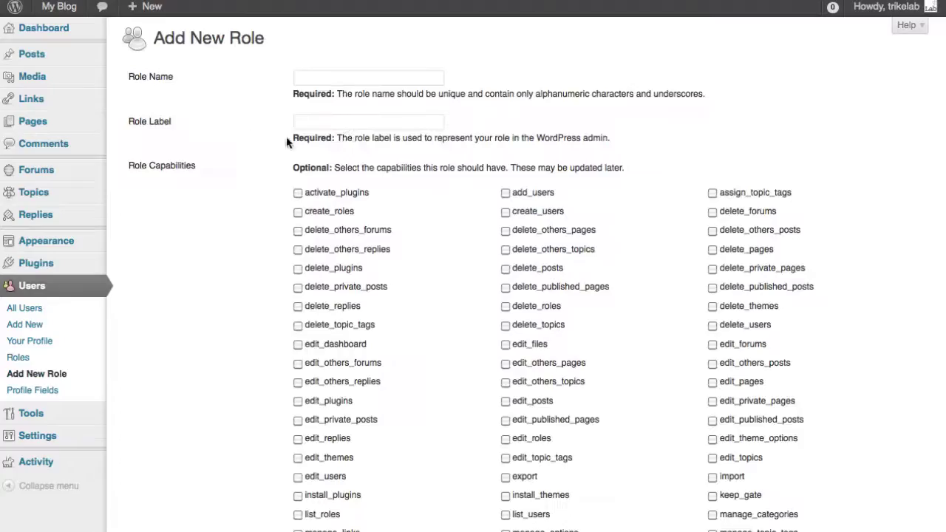
left_click(326, 81)
type("custom")
key("Tab")
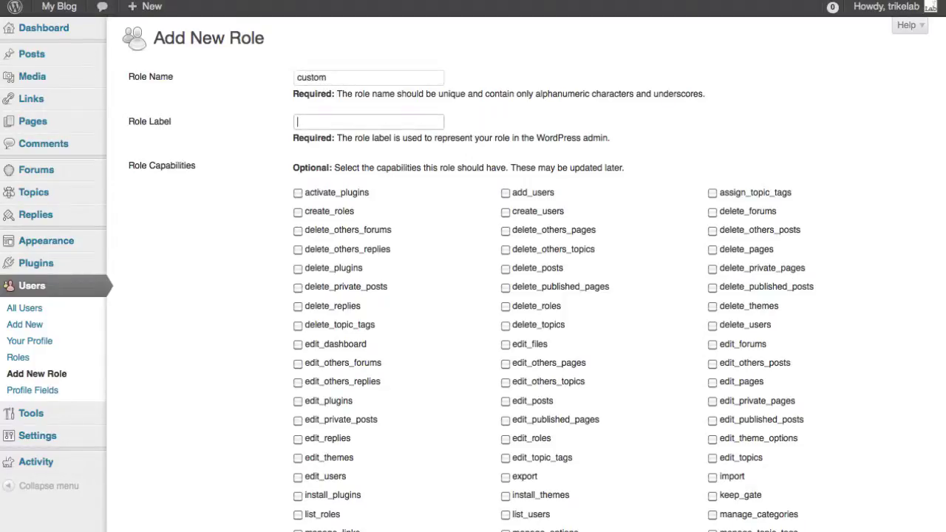
key("shift+Tab")
key("Right")
type("er")
key("Tab")
type("Customer")
Step: Set the Customer role's capabilities to read and spectate, leaving moderate unchecked
scroll(250, 190, "down", 5)
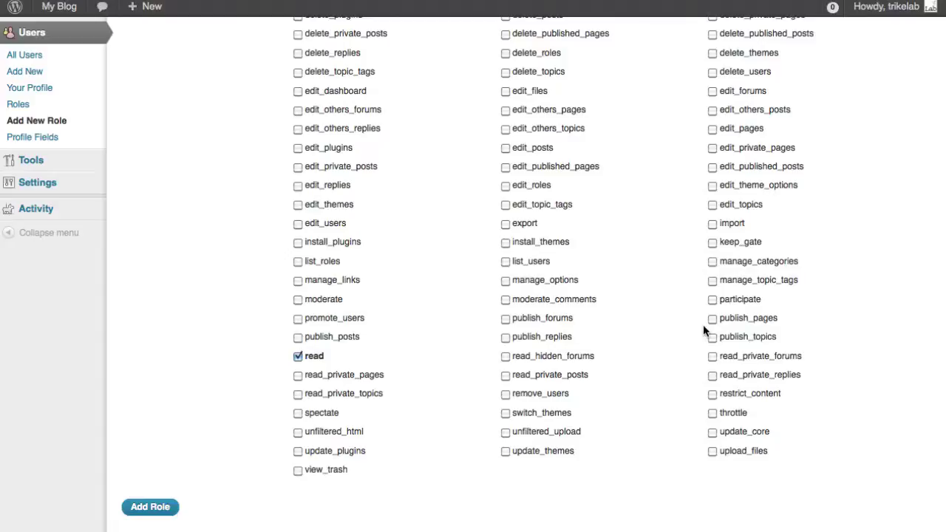
left_click(298, 414)
scroll(300, 417, "up", 2)
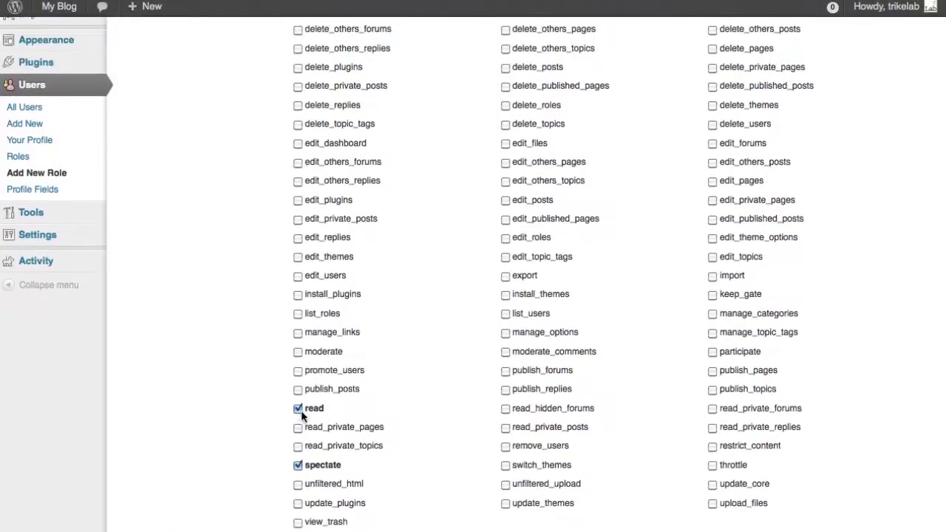
scroll(301, 416, "down", 1)
left_click(298, 448)
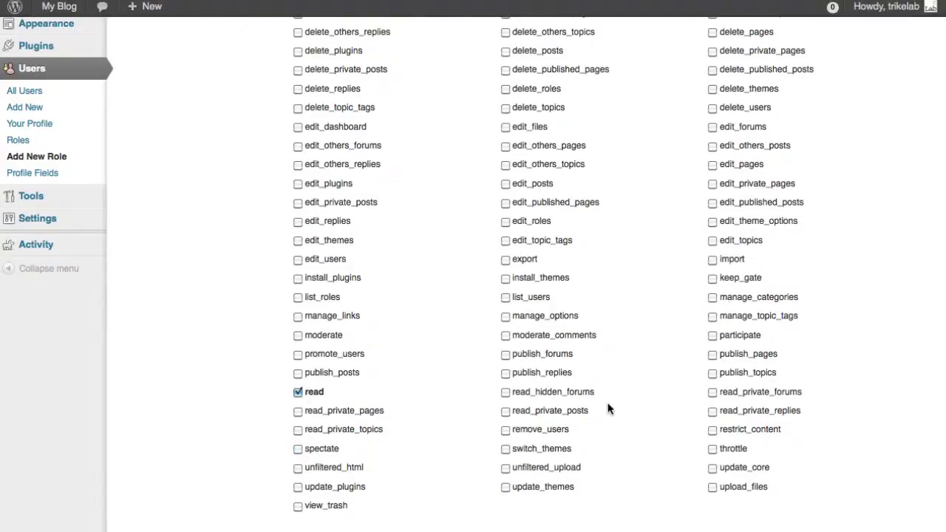
left_click(711, 336)
scroll(640, 268, "up", 5)
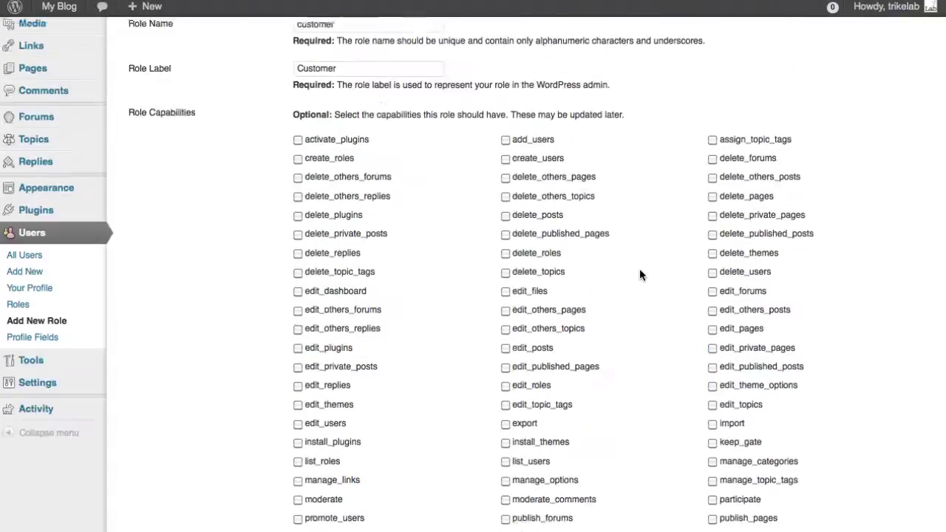
scroll(595, 222, "down", 3)
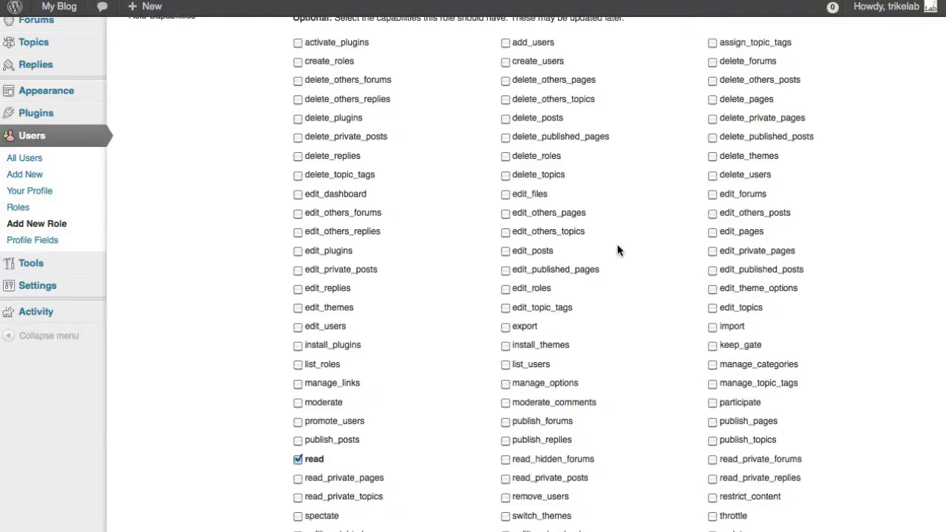
scroll(639, 253, "down", 3)
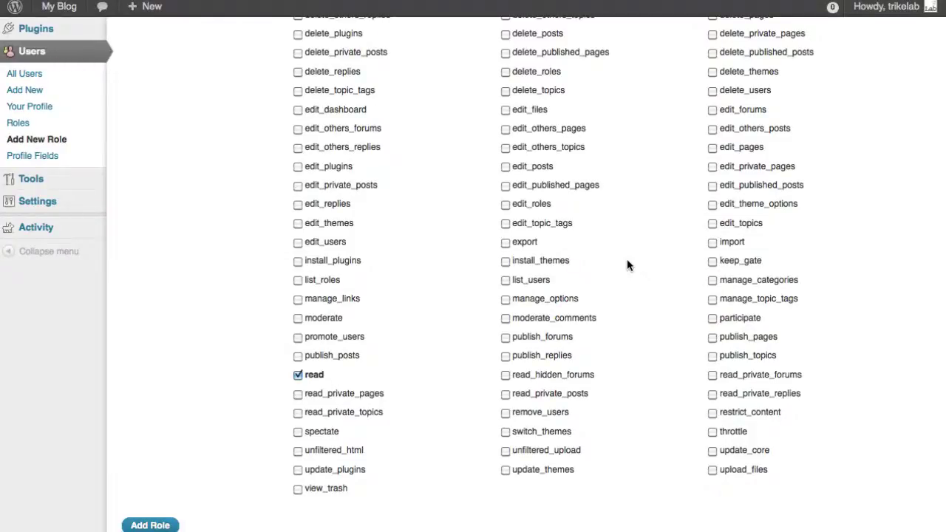
left_click(298, 318)
left_click(298, 319)
scroll(380, 332, "up", 5)
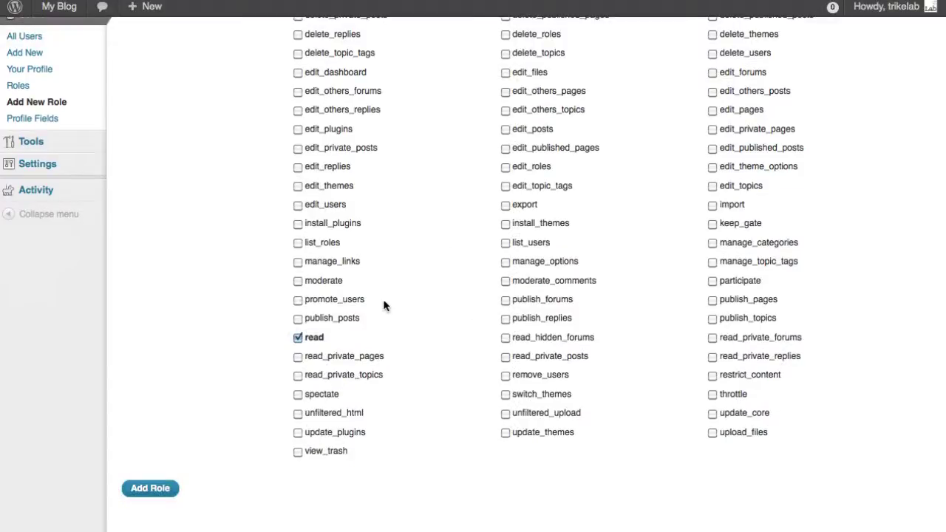
left_click(297, 394)
Step: Add the Customer role, then start registering a new account with username 'newuser'
left_click(149, 488)
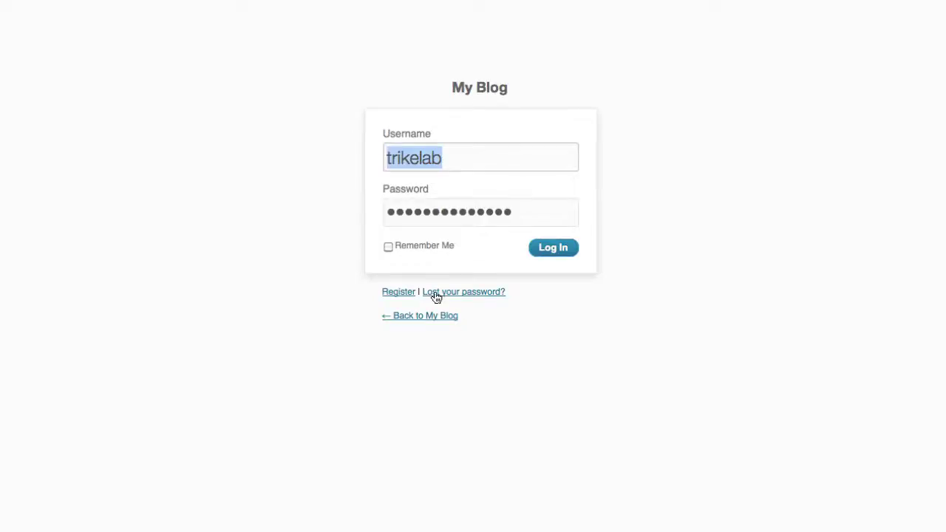
left_click(415, 297)
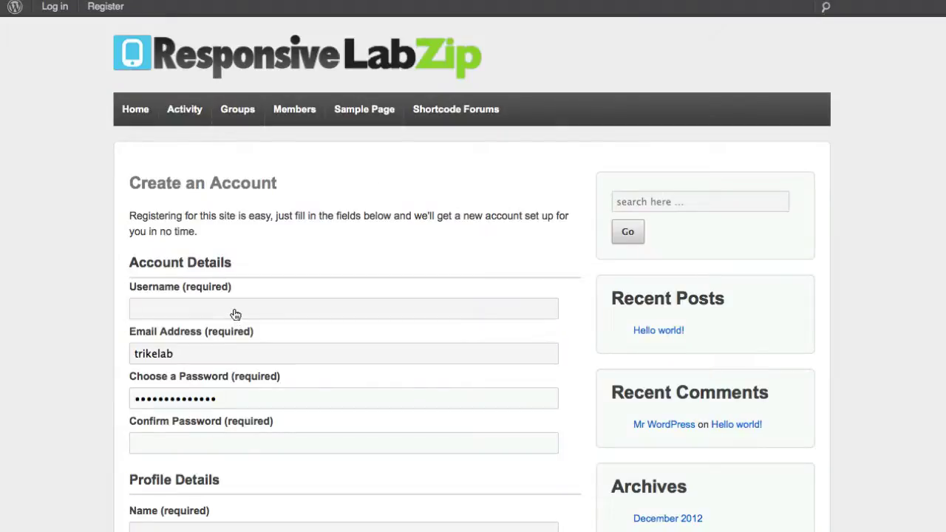
left_click(235, 315)
type("newuser")
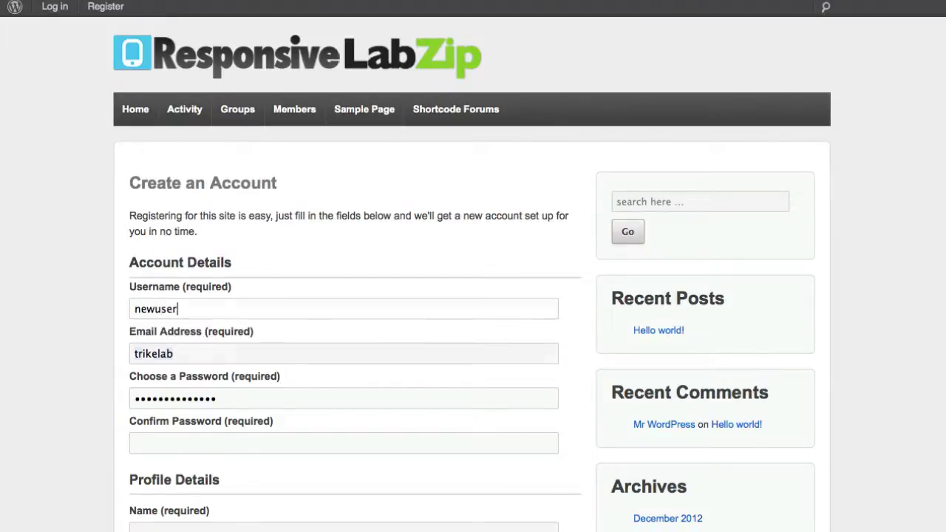
Step: Fill in the account's e-mail, password, password confirmation and display name 'newuser'
key("Tab")
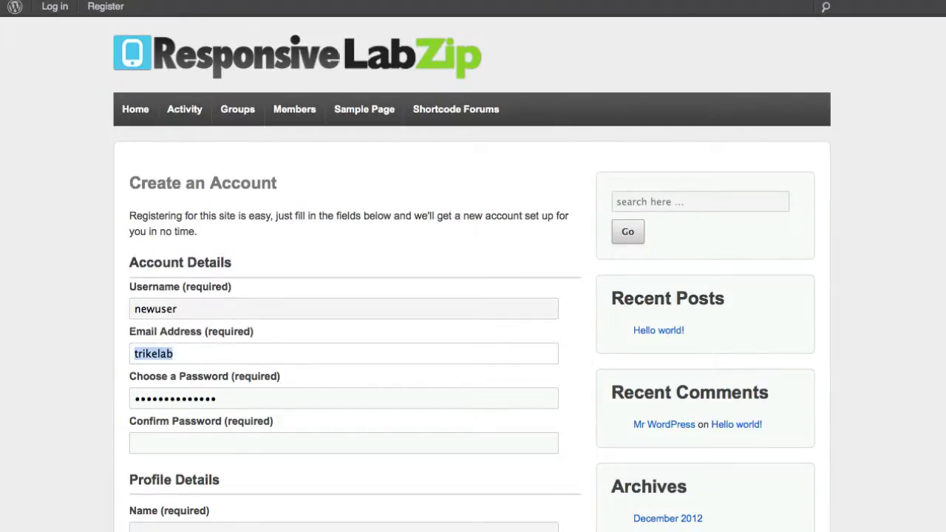
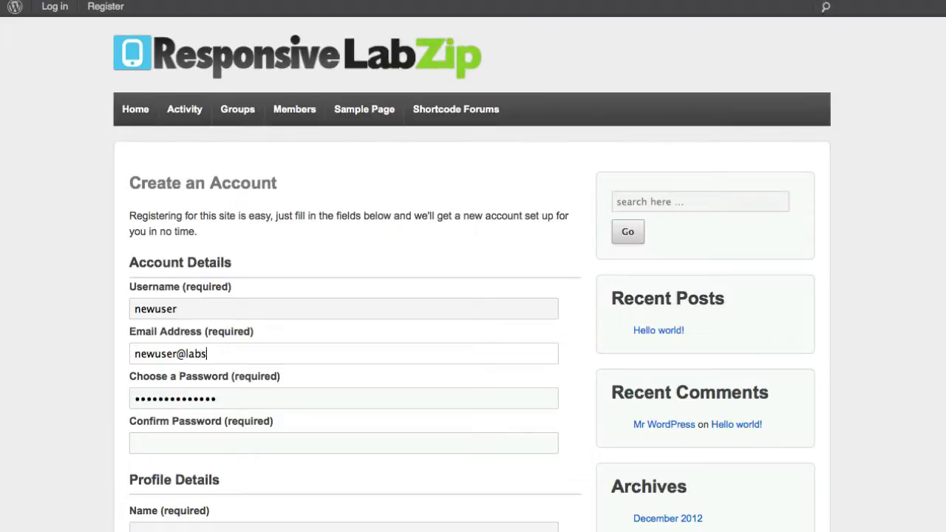
key("Tab")
type("pass")
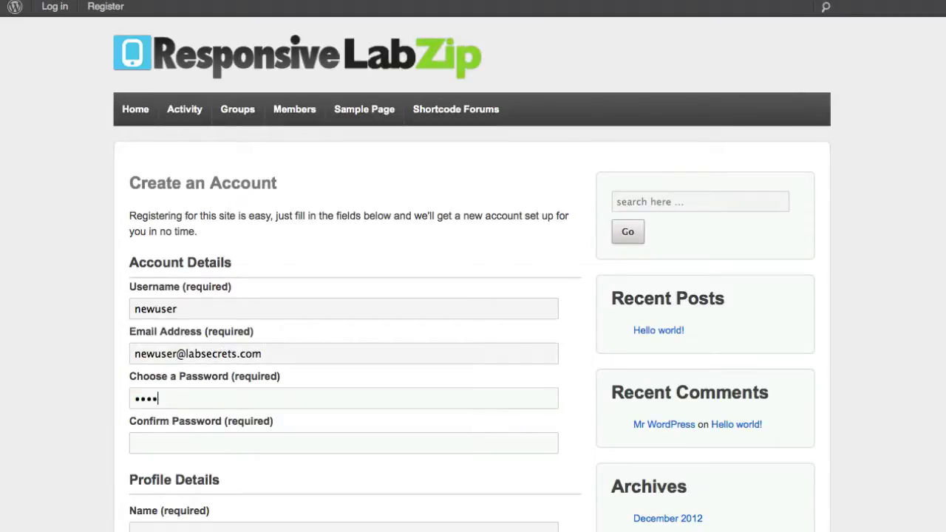
type("word")
key("Tab")
type("password")
scroll(254, 308, "down", 5)
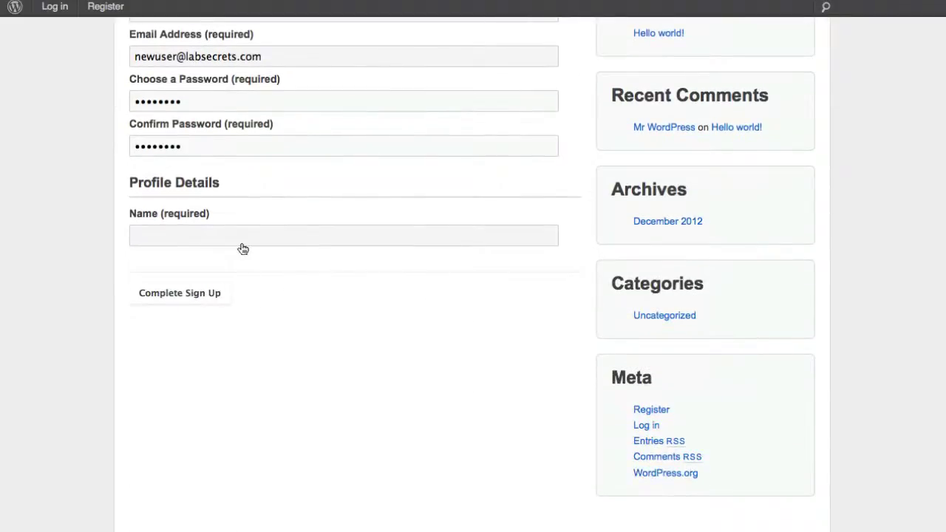
left_click(242, 245)
type("newuser")
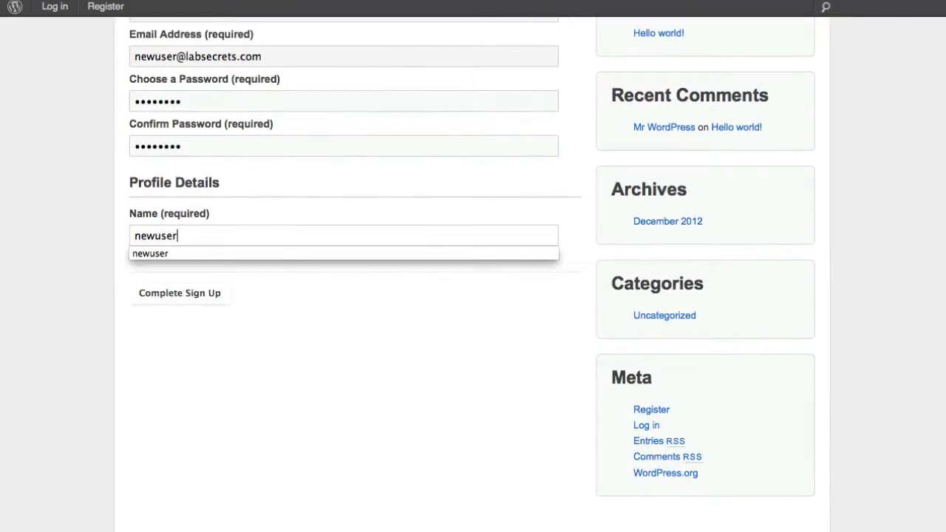
left_click(283, 299)
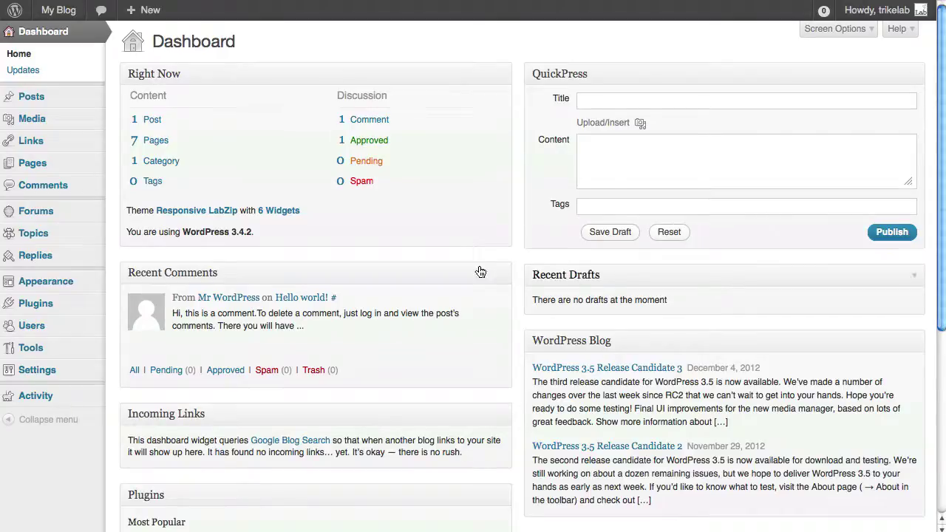
Step: Check in All Users that newuser has the Customer site role and no forum role
mouse_move(50, 339)
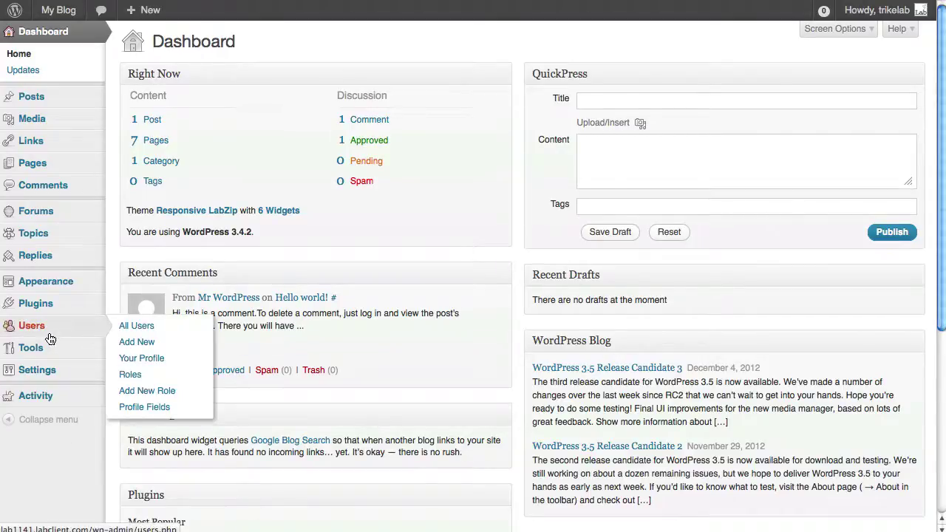
left_click(122, 329)
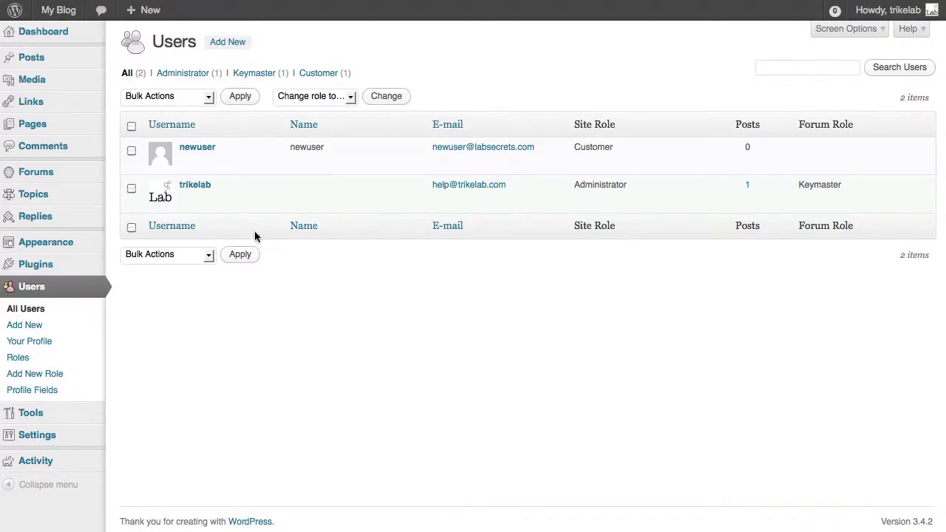
mouse_move(207, 155)
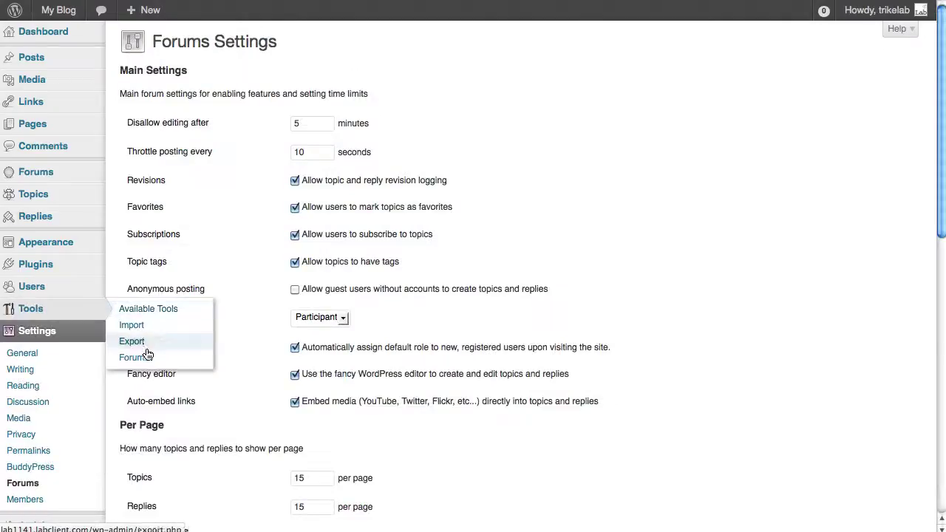
Step: Run the 'Remap existing users to default forum roles' repair and confirm newuser shows Participant
left_click(147, 359)
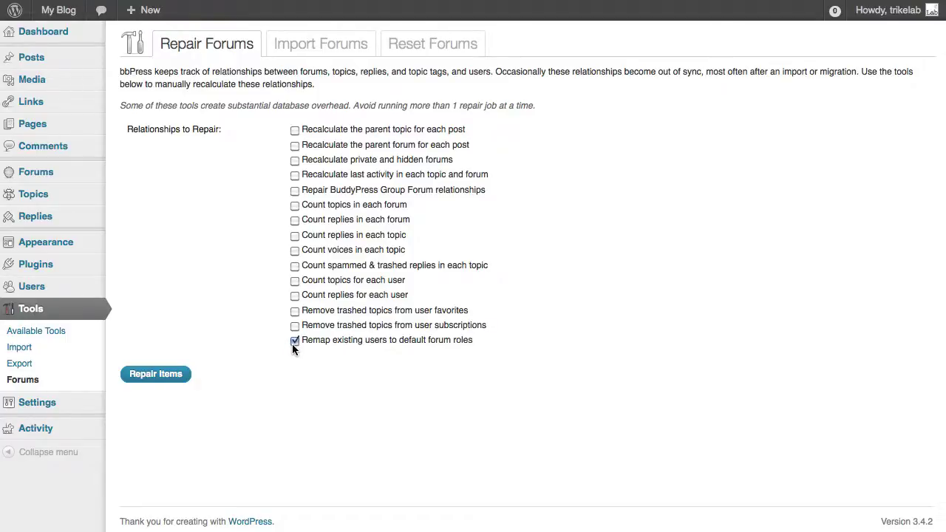
left_click(172, 377)
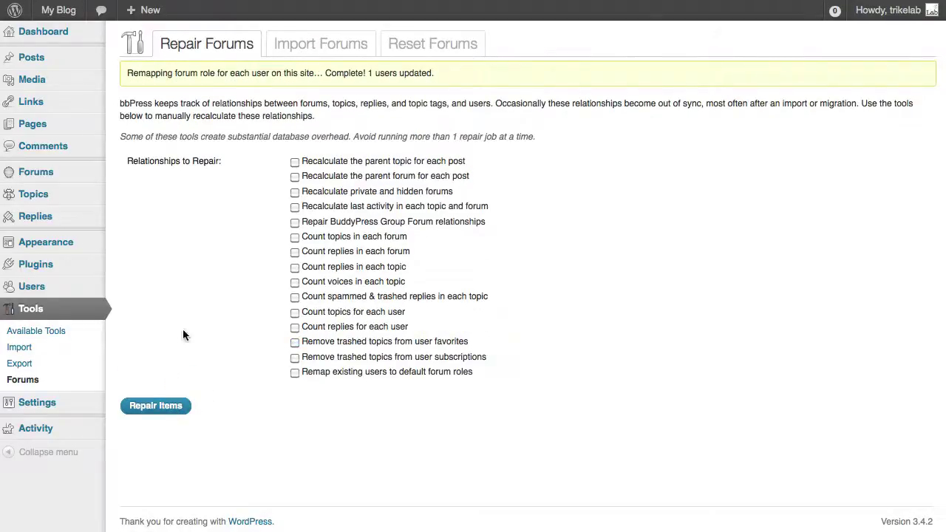
mouse_move(67, 287)
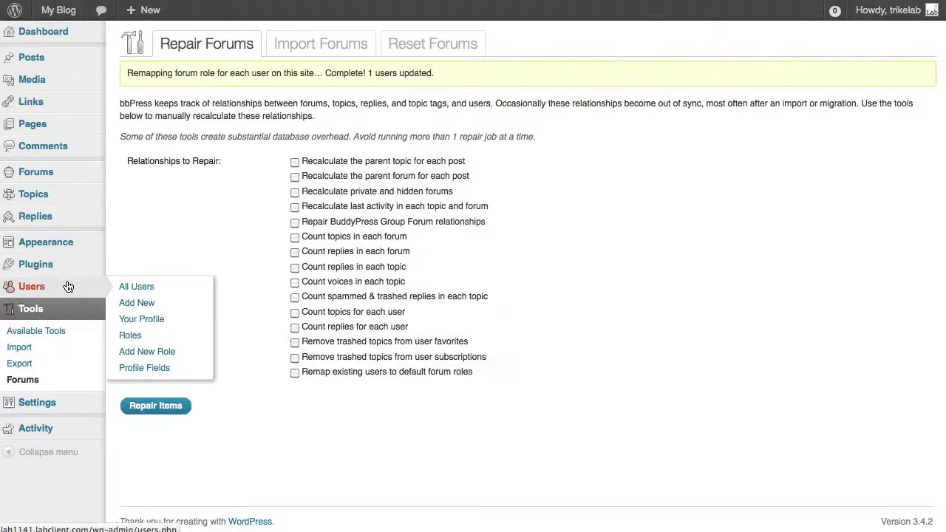
left_click(136, 290)
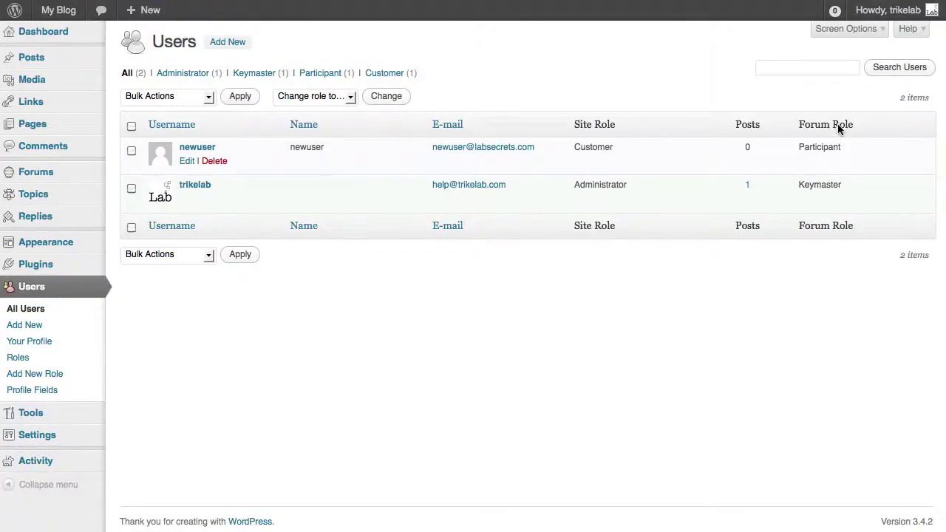
left_click_drag(846, 145, 797, 146)
left_click(758, 102)
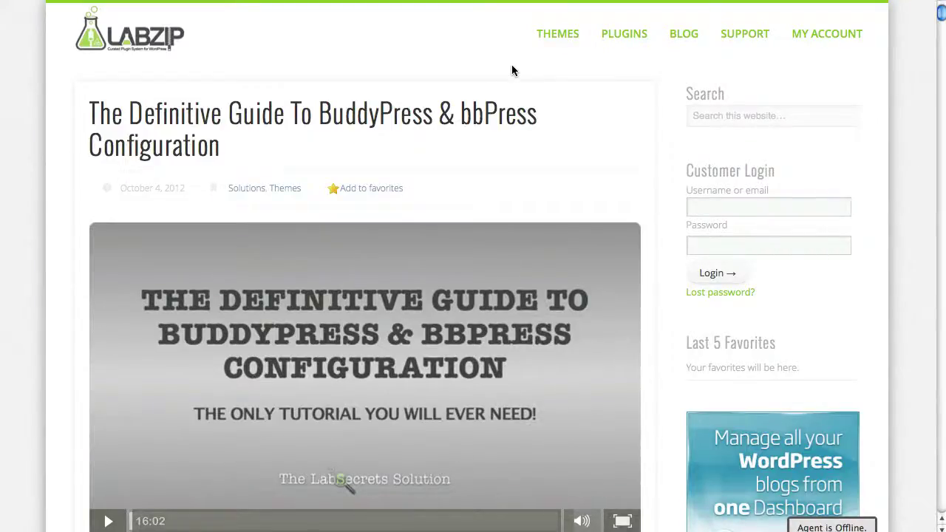
Step: Go to the LabZip Support Forums page through the SUPPORT menu's FORUMS entry
mouse_move(751, 31)
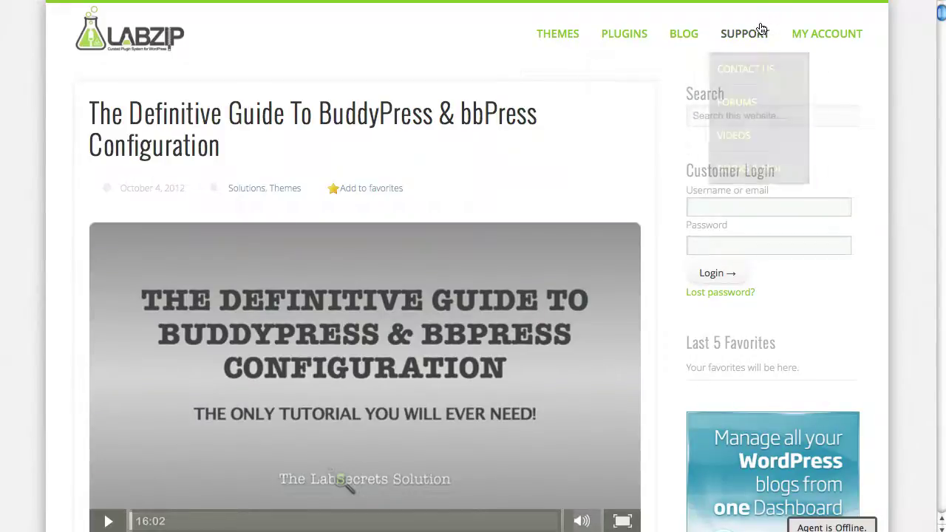
left_click(778, 131)
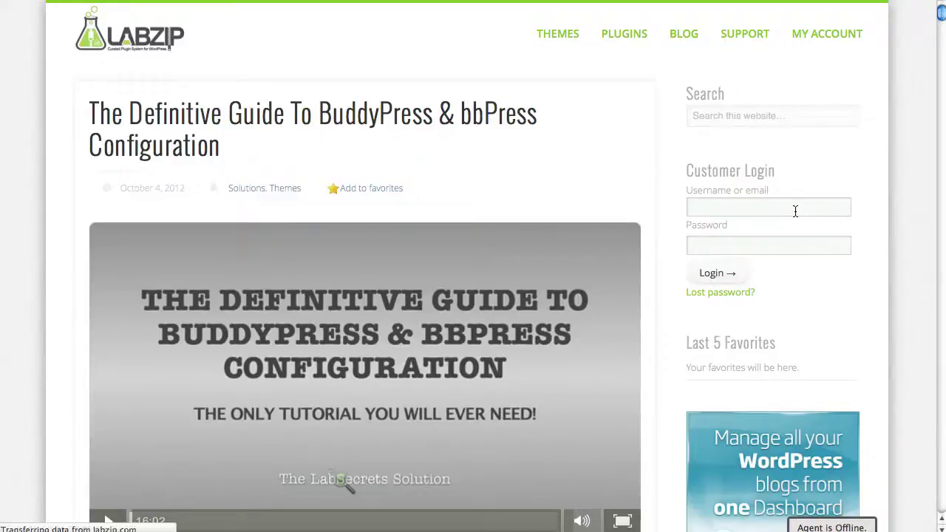